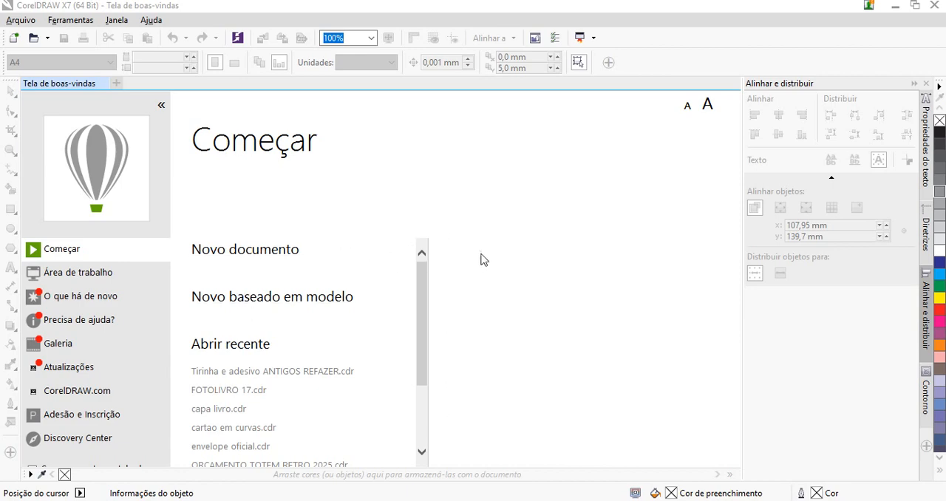
Start a new document and look through the available page size presets and measurement units, keeping pixels
{"action": "left_click", "coordinate": [251, 251]}
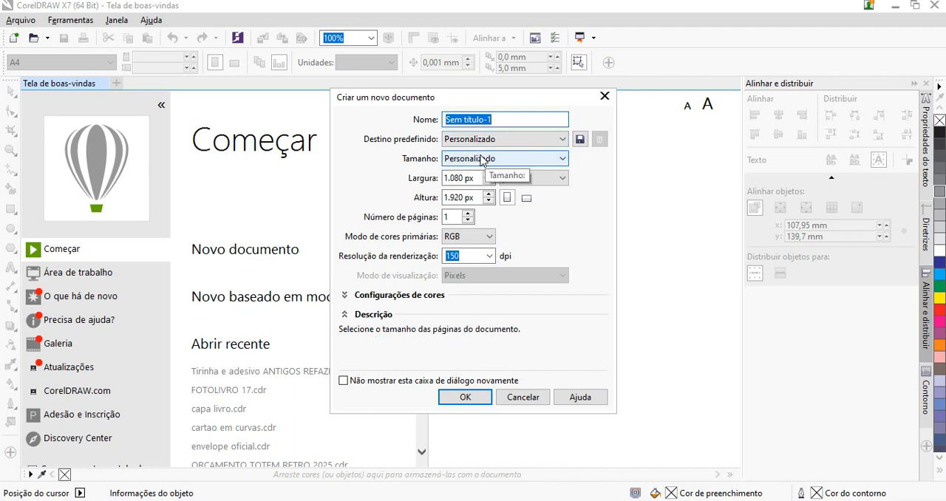
{"action": "left_click", "coordinate": [480, 160]}
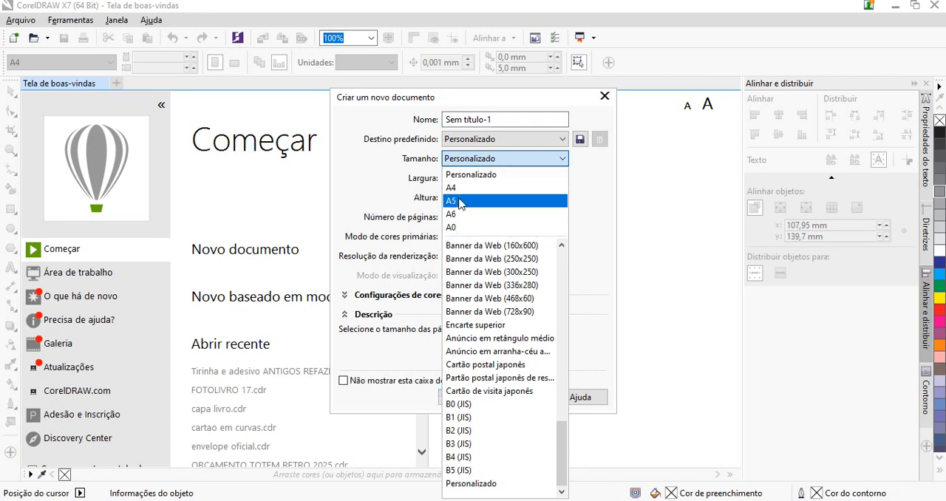
{"action": "left_click", "coordinate": [597, 180]}
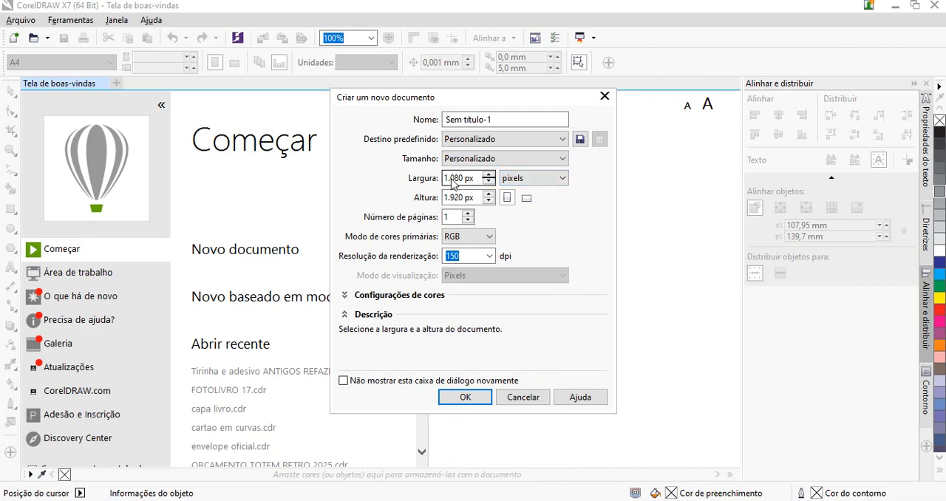
{"action": "left_click", "coordinate": [537, 180]}
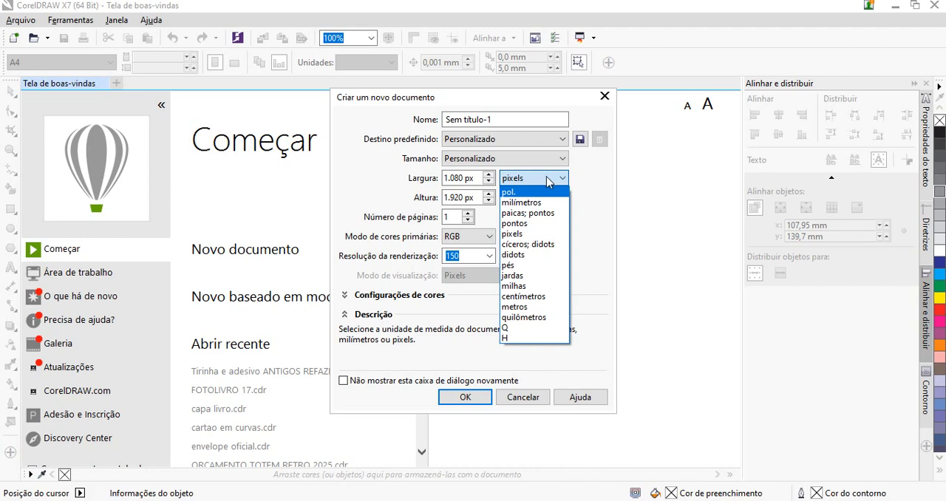
{"action": "left_click", "coordinate": [547, 179]}
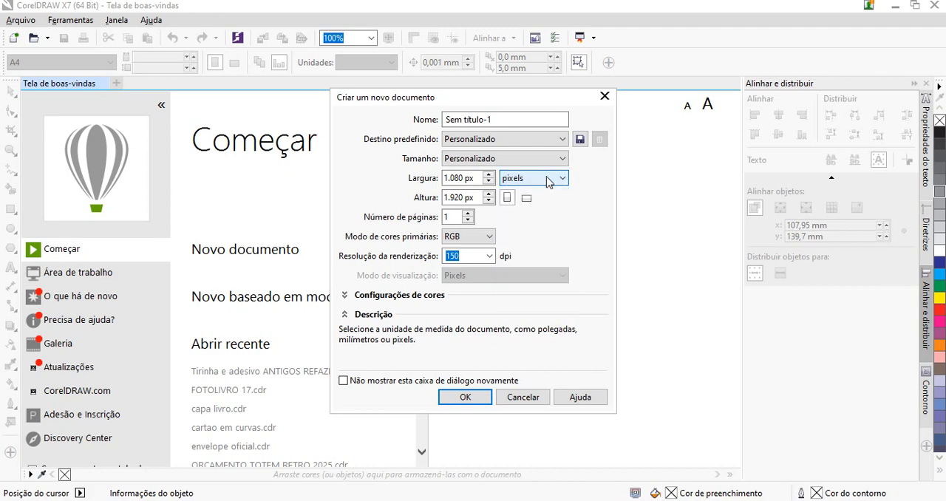
{"action": "left_click", "coordinate": [548, 182]}
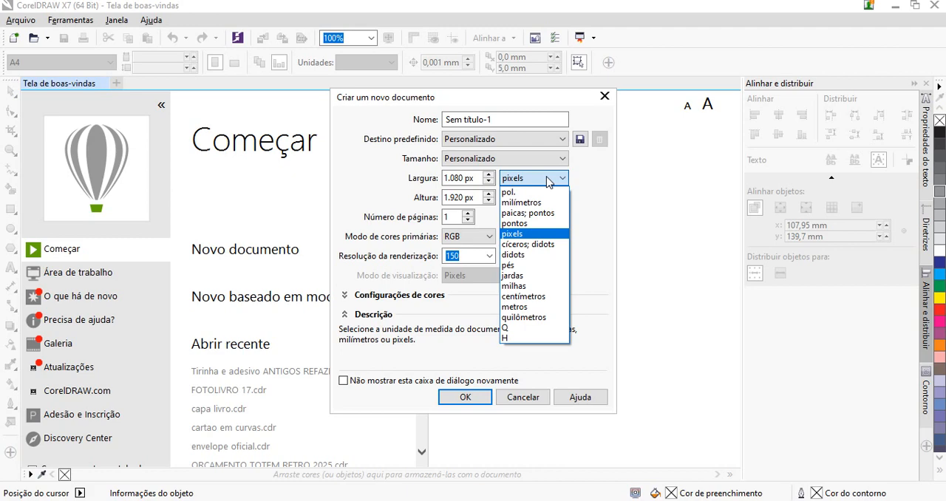
{"action": "left_click", "coordinate": [548, 182]}
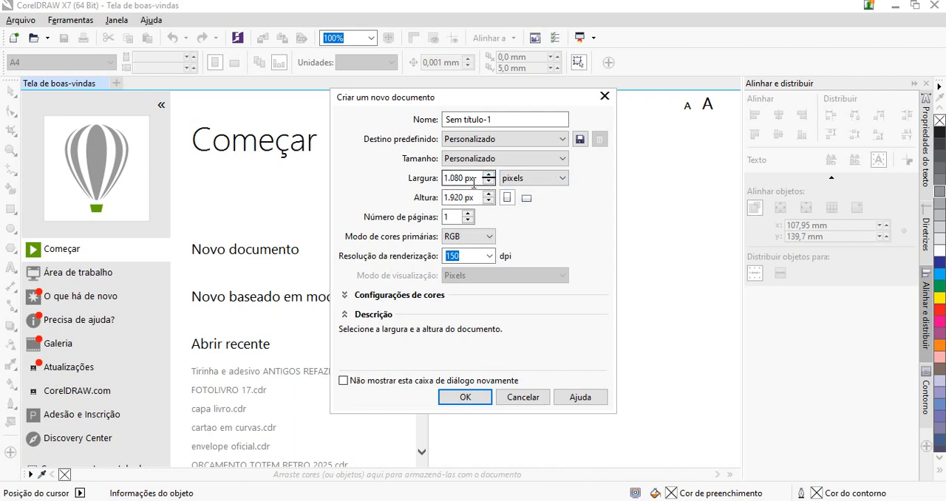
Set the new document's page to 1844 px wide and 1240 px high in landscape orientation
{"action": "left_click_drag", "start_coordinate": [474, 183], "coordinate": [444, 184]}
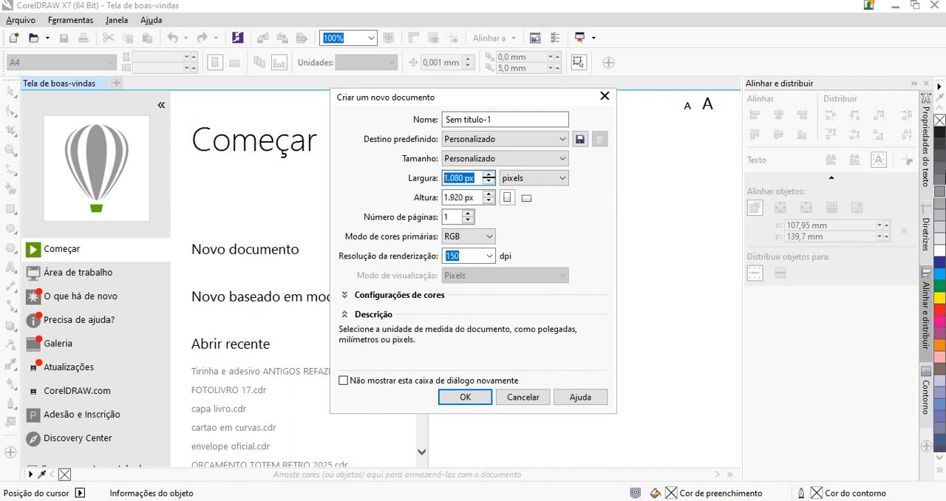
{"action": "type", "text": "1"}
{"action": "key", "text": "Tab"}
{"action": "key", "text": "Tab"}
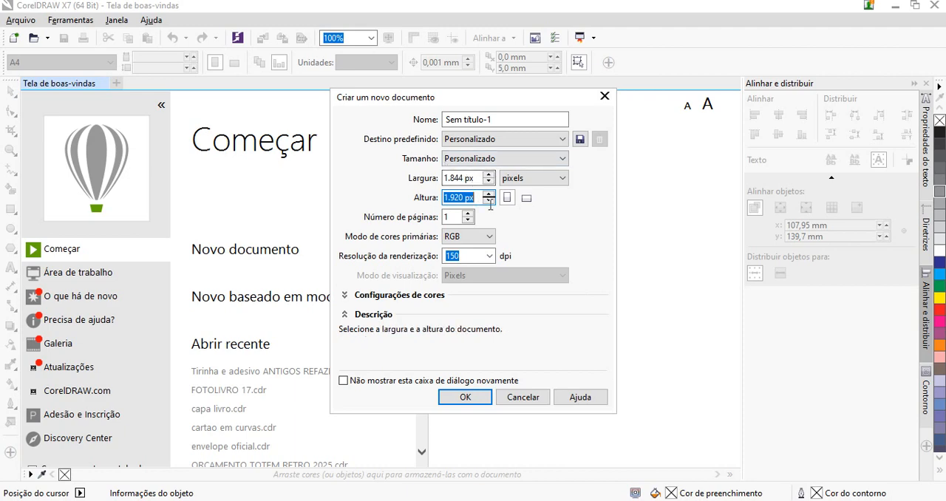
{"action": "type", "text": "1240"}
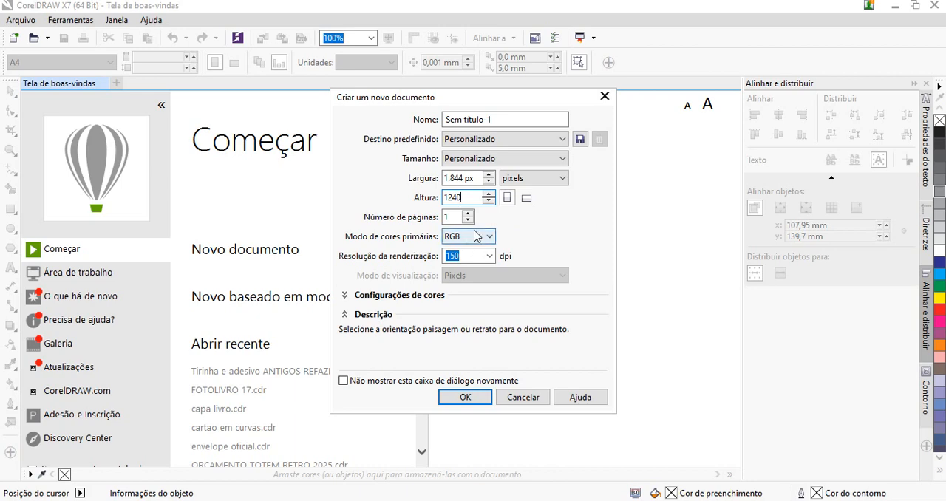
{"action": "left_click", "coordinate": [526, 198]}
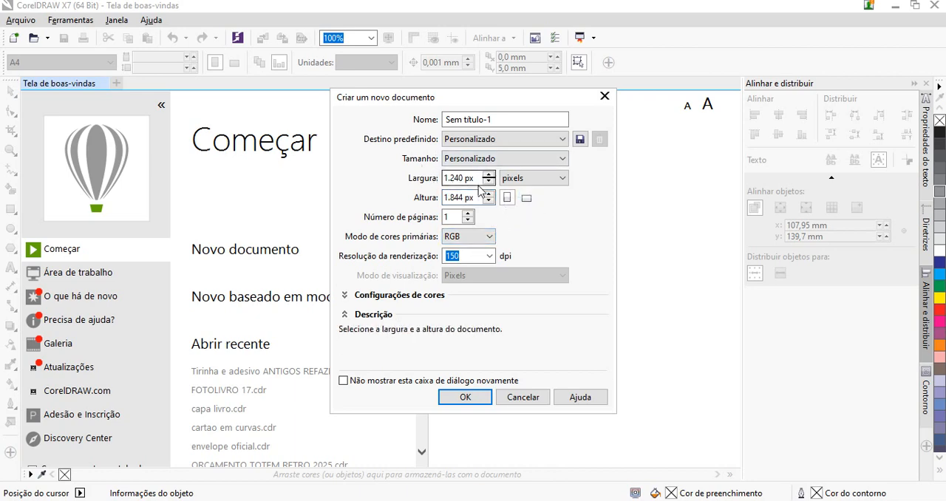
{"action": "left_click", "coordinate": [526, 198]}
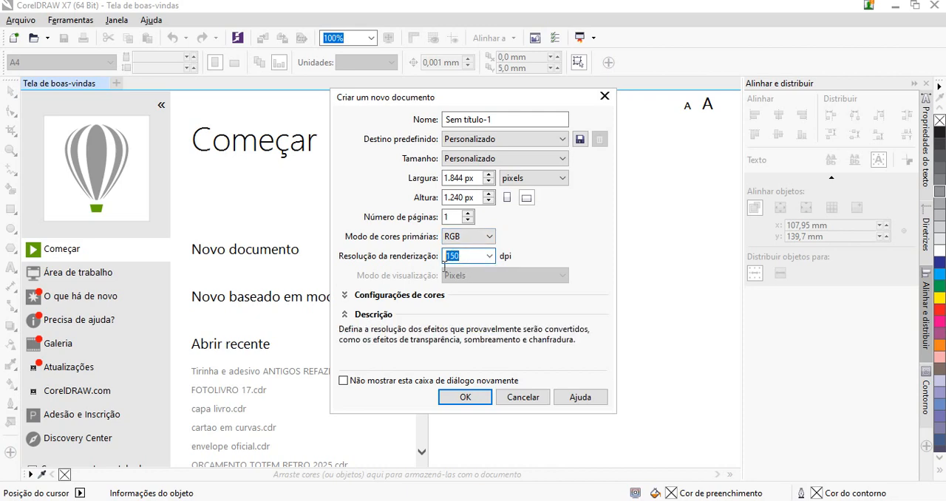
Set the rendering resolution to 300 dpi and create the document
{"action": "type", "text": "3"}
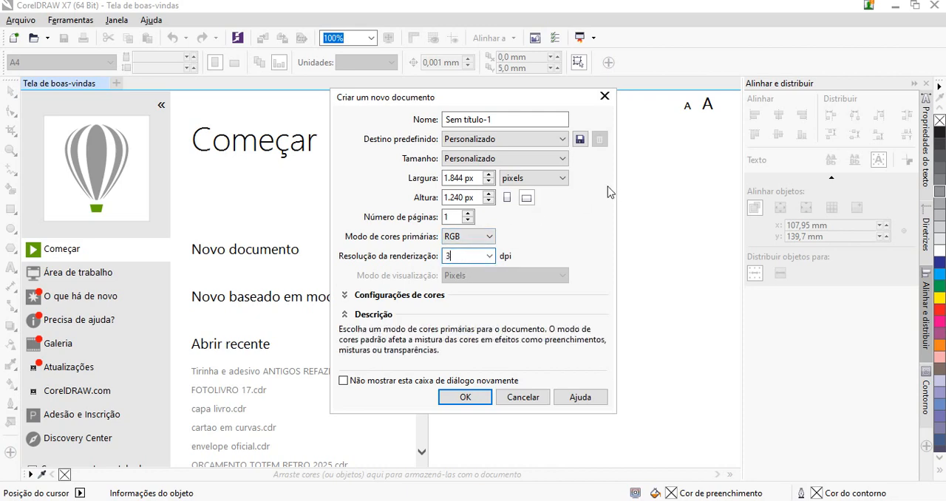
{"action": "type", "text": "00"}
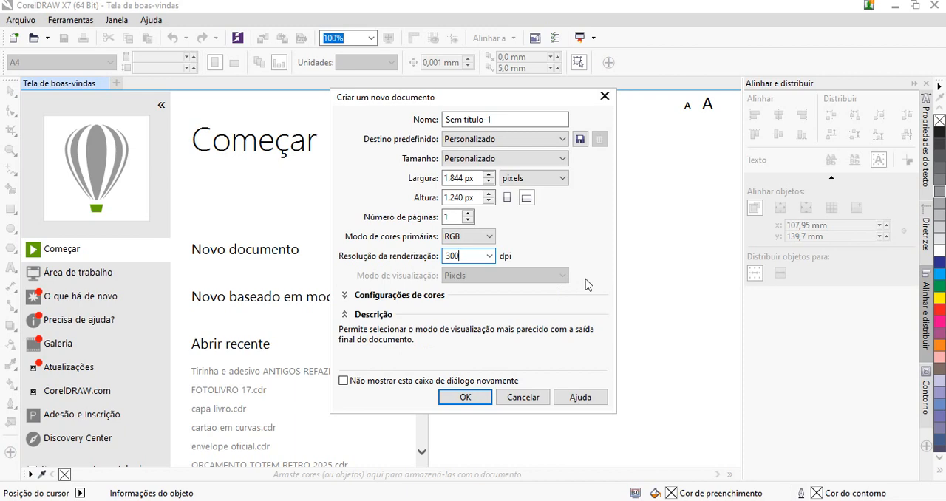
{"action": "left_click", "coordinate": [452, 404]}
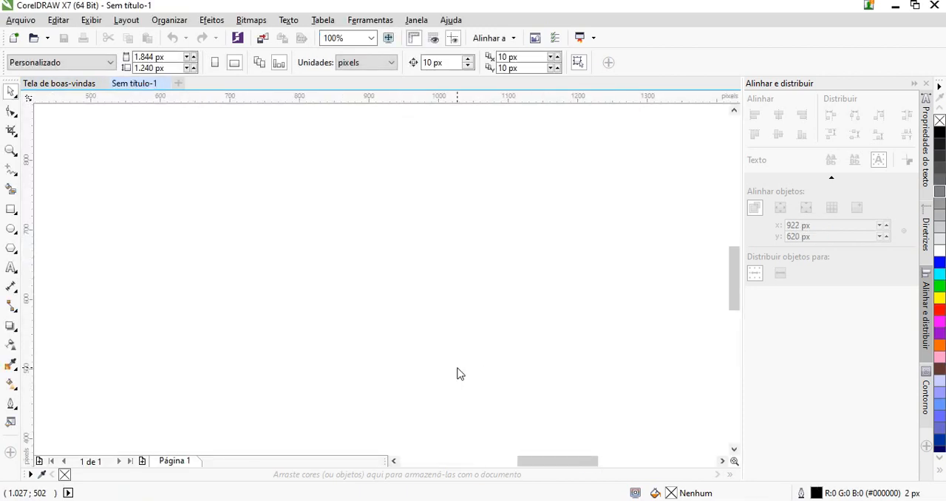
Draw a rectangle about 548 by 472 px in the upper-left part of the page
{"action": "scroll", "coordinate": [453, 279], "scroll_direction": "down", "scroll_amount": 6}
{"action": "scroll", "coordinate": [454, 279], "scroll_direction": "up", "scroll_amount": 4}
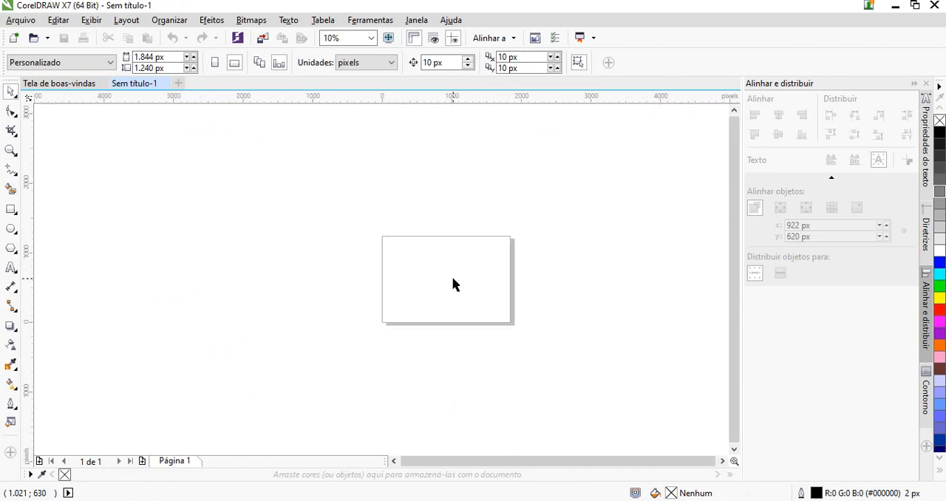
{"action": "scroll", "coordinate": [478, 279], "scroll_direction": "down", "scroll_amount": 1}
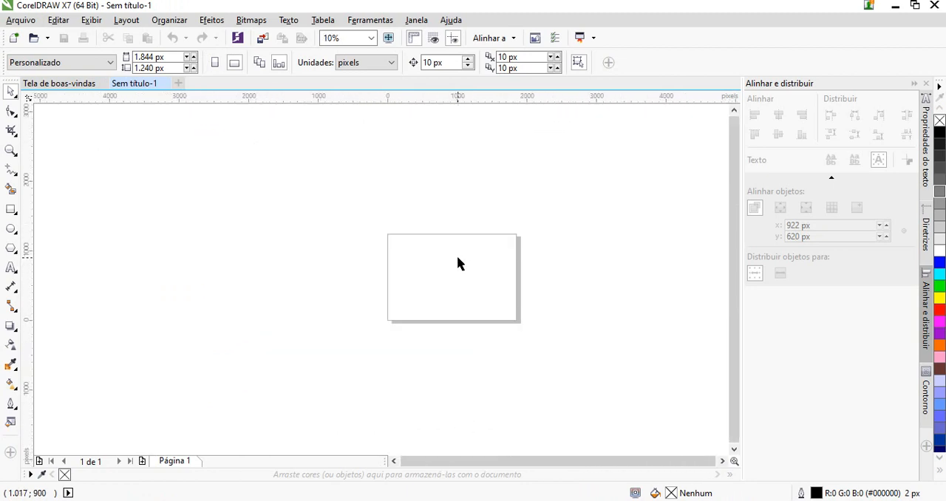
{"action": "scroll", "coordinate": [509, 303], "scroll_direction": "up", "scroll_amount": 1}
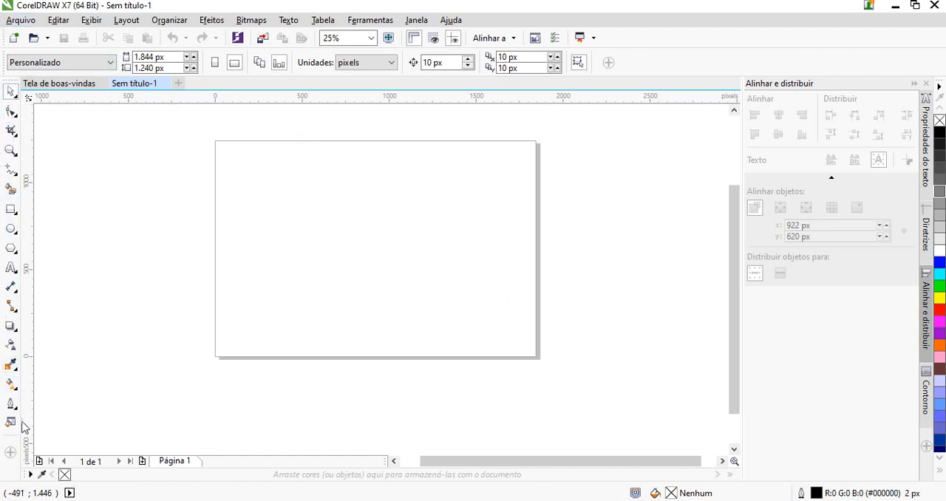
{"action": "left_click", "coordinate": [12, 96]}
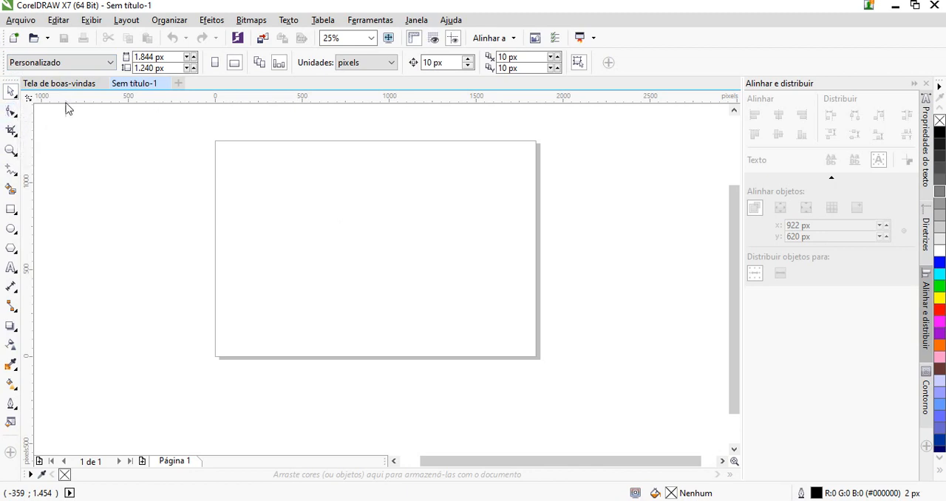
{"action": "left_click", "coordinate": [10, 210]}
{"action": "left_click_drag", "start_coordinate": [247, 166], "coordinate": [343, 249]}
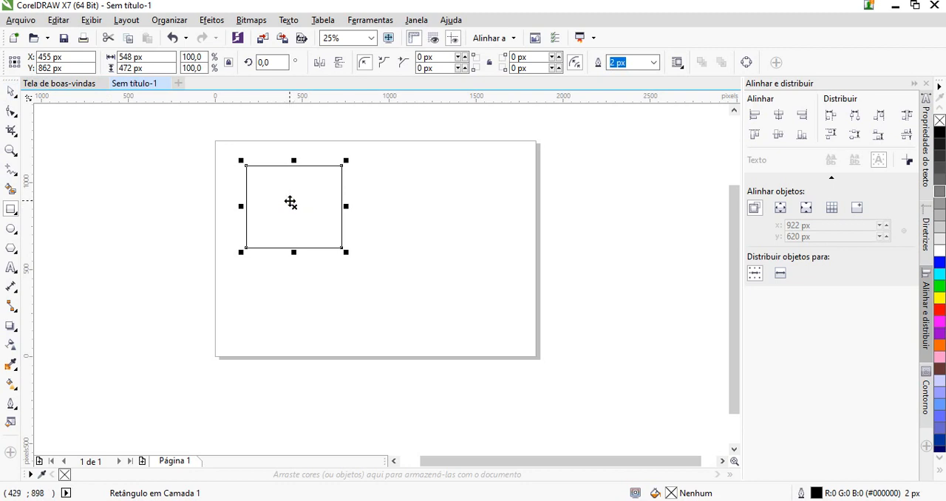
Draw a thin second rectangle about 528 by 48 px starting inside the first one, and undo it
{"action": "left_click_drag", "start_coordinate": [290, 201], "coordinate": [383, 210]}
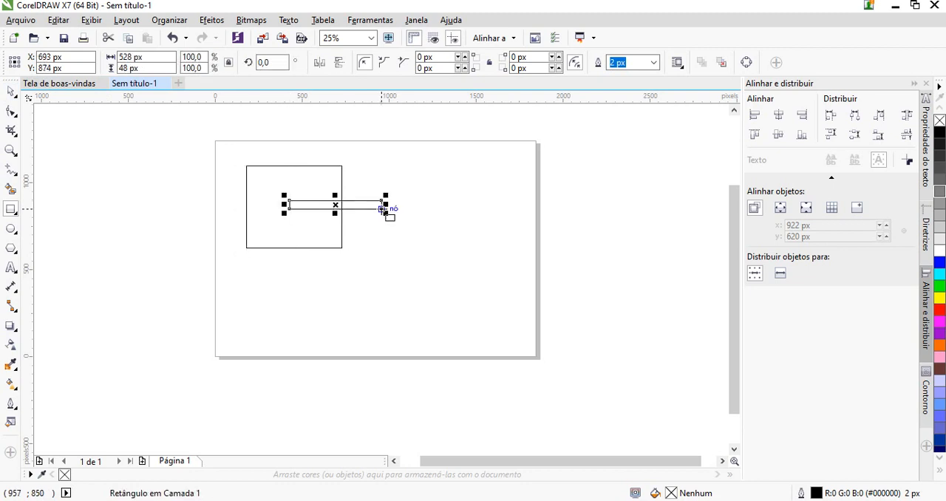
{"action": "key", "text": "ctrl+z"}
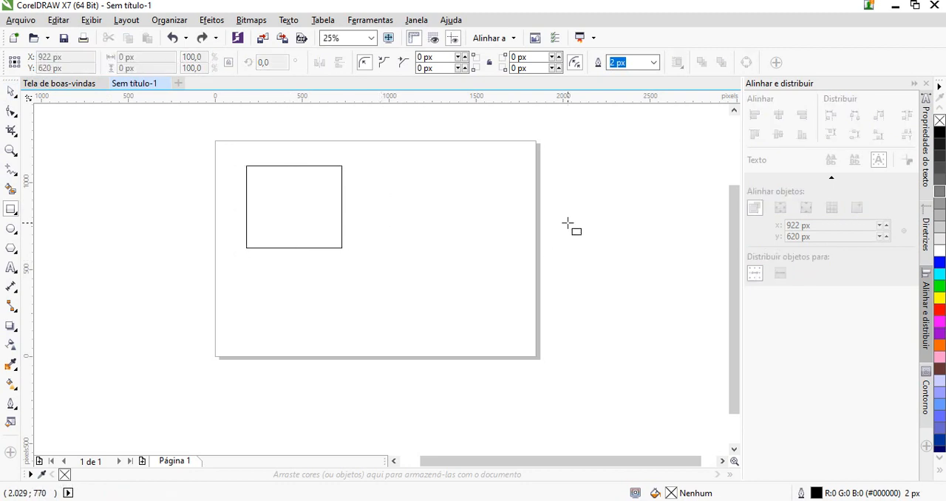
Select the rectangle and move it closer to the page's left edge, to about X 331 px, Y 770 px
{"action": "left_click", "coordinate": [11, 91]}
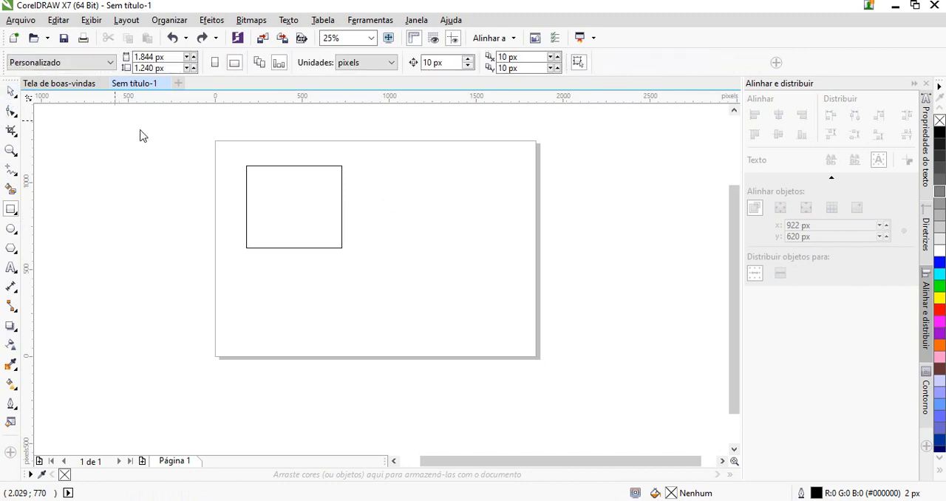
{"action": "left_click", "coordinate": [340, 216]}
{"action": "left_click_drag", "start_coordinate": [261, 227], "coordinate": [253, 217]}
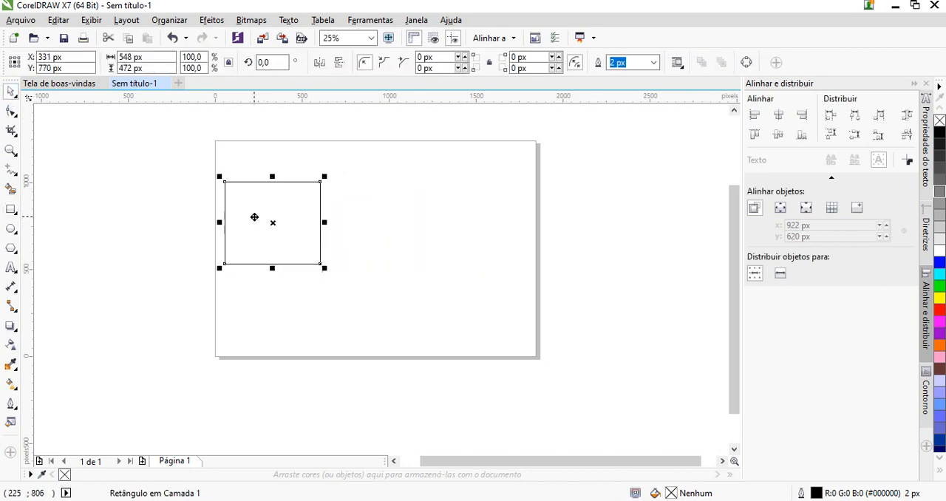
Round all four corners of the rectangle to about 180 px with the Shape tool, and undo the rounding
{"action": "left_click", "coordinate": [10, 111]}
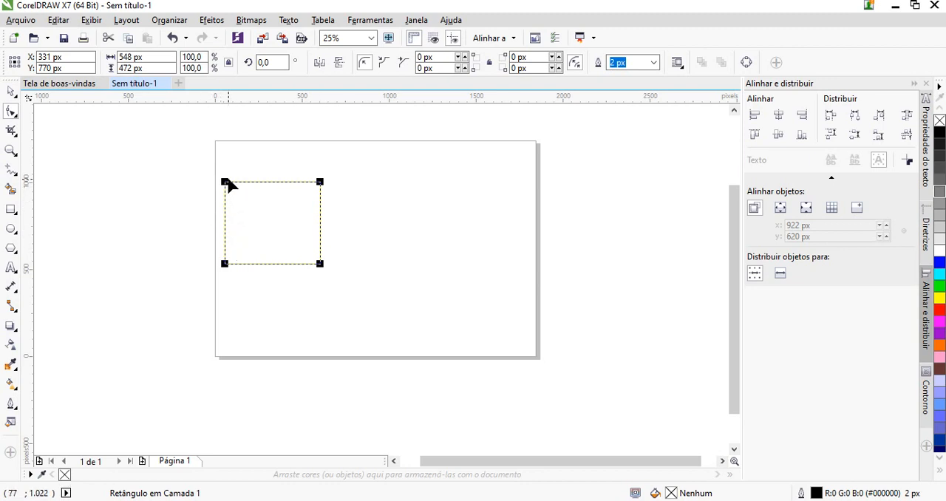
{"action": "scroll", "coordinate": [252, 228], "scroll_direction": "up", "scroll_amount": 1}
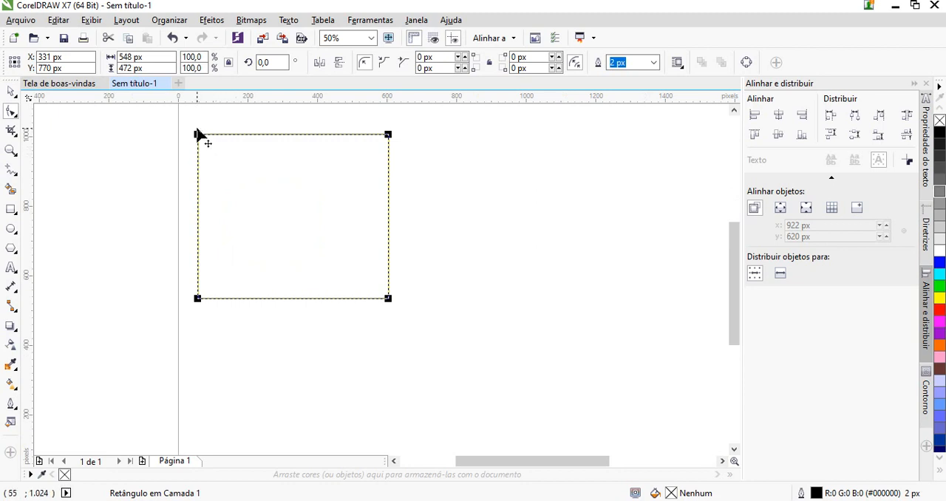
{"action": "scroll", "coordinate": [198, 135], "scroll_direction": "up", "scroll_amount": 1}
{"action": "scroll", "coordinate": [198, 136], "scroll_direction": "down", "scroll_amount": 1}
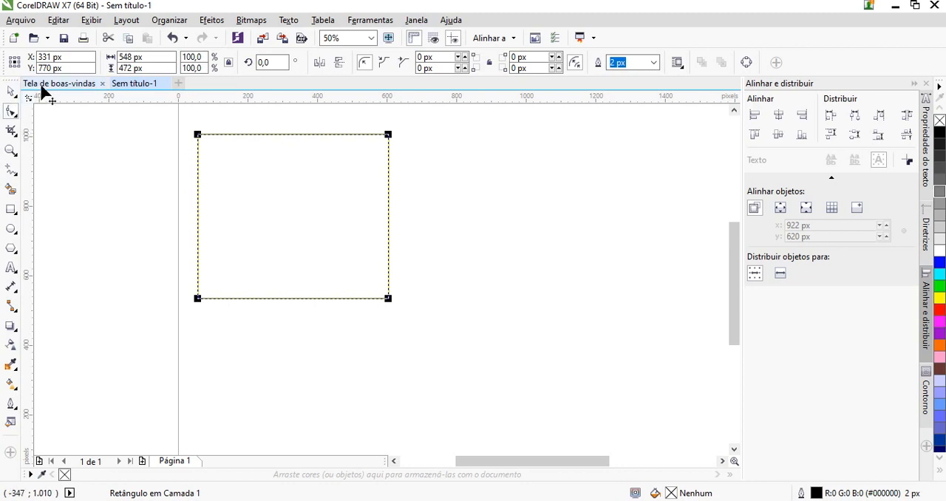
{"action": "left_click", "coordinate": [12, 112]}
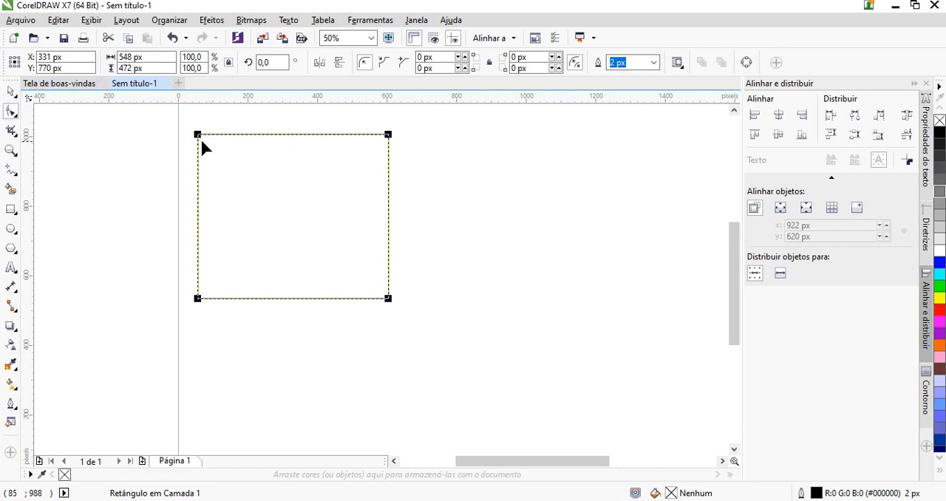
{"action": "left_click_drag", "start_coordinate": [198, 136], "coordinate": [232, 227]}
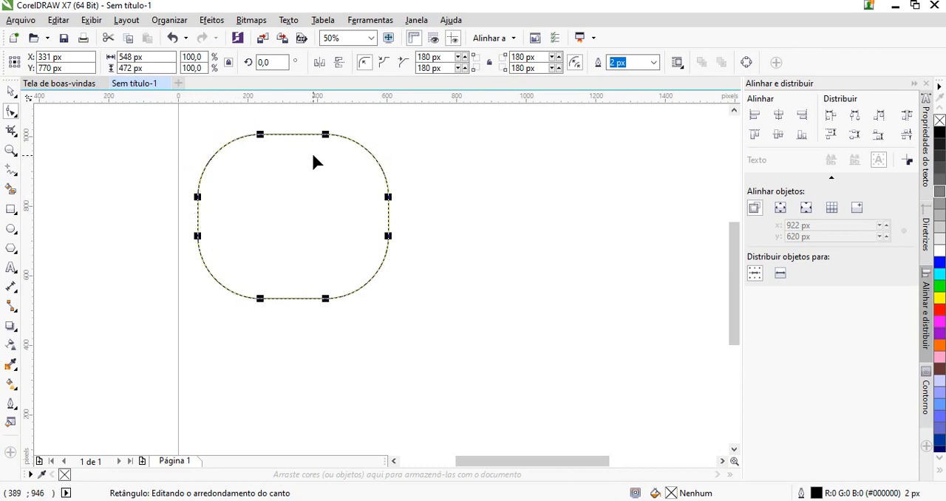
{"action": "key", "text": "ctrl+z"}
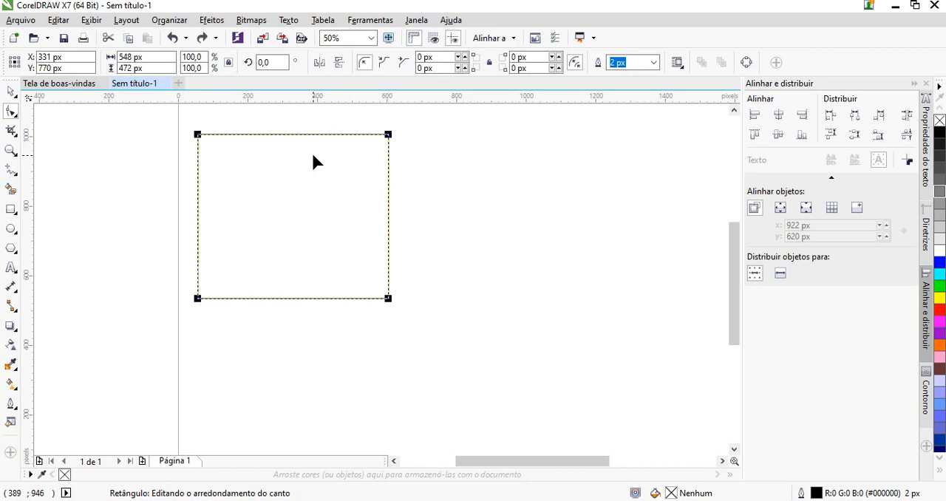
Convert the rectangle to curves
{"action": "right_click", "coordinate": [239, 161]}
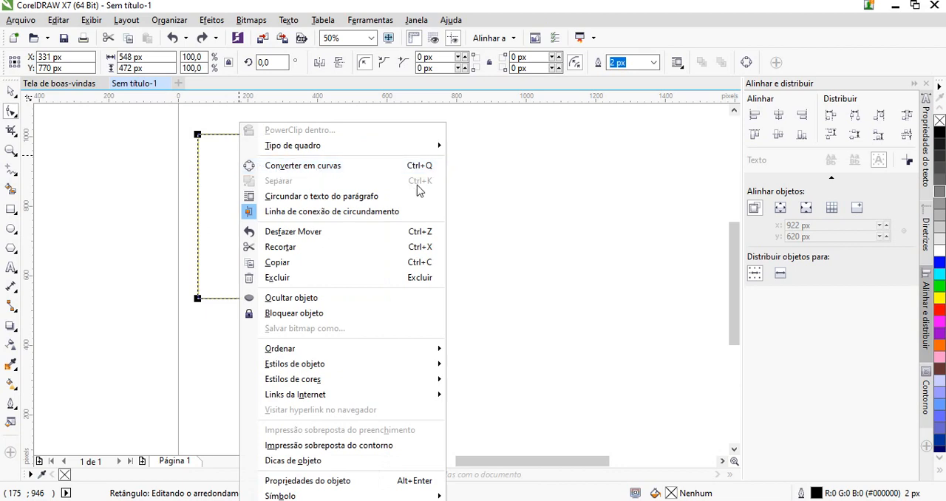
{"action": "left_click", "coordinate": [296, 167]}
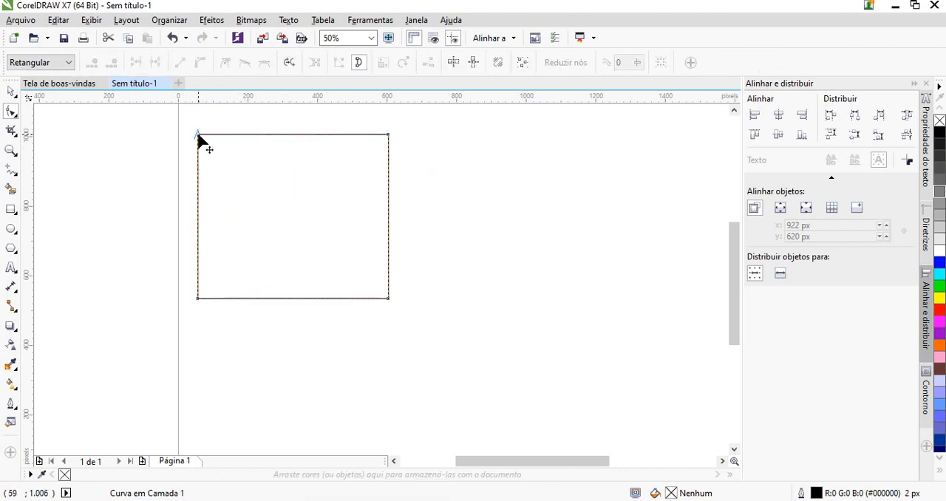
Pull the converted shape's upper-right corner node inward toward its center, and undo the node move
{"action": "left_click", "coordinate": [221, 151]}
{"action": "left_click", "coordinate": [223, 135]}
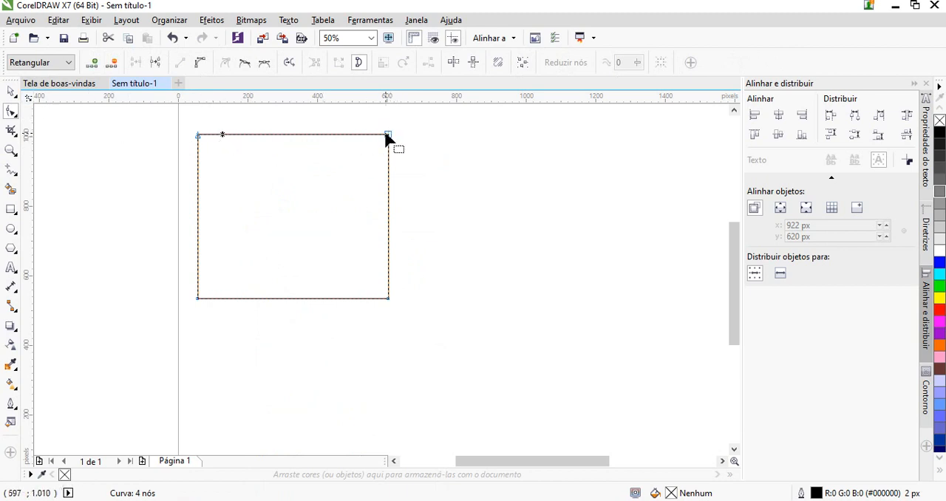
{"action": "left_click_drag", "start_coordinate": [388, 135], "coordinate": [321, 204]}
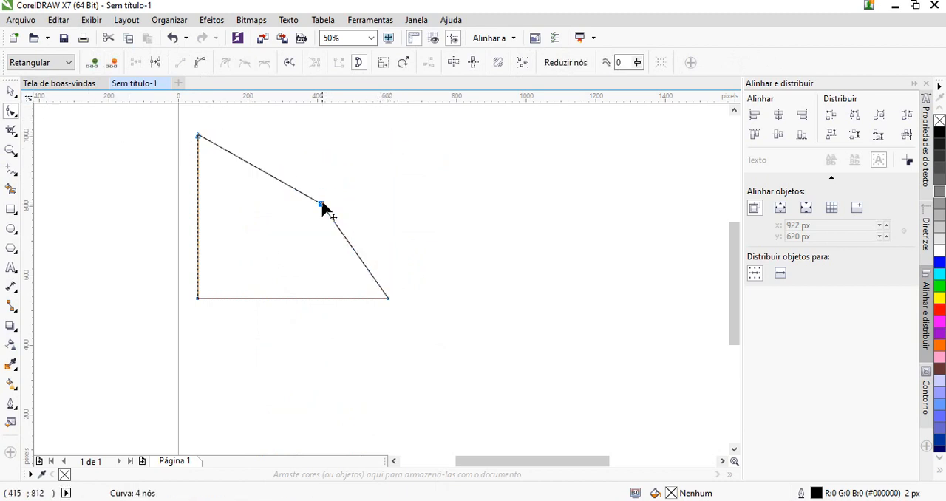
{"action": "left_click", "coordinate": [173, 38]}
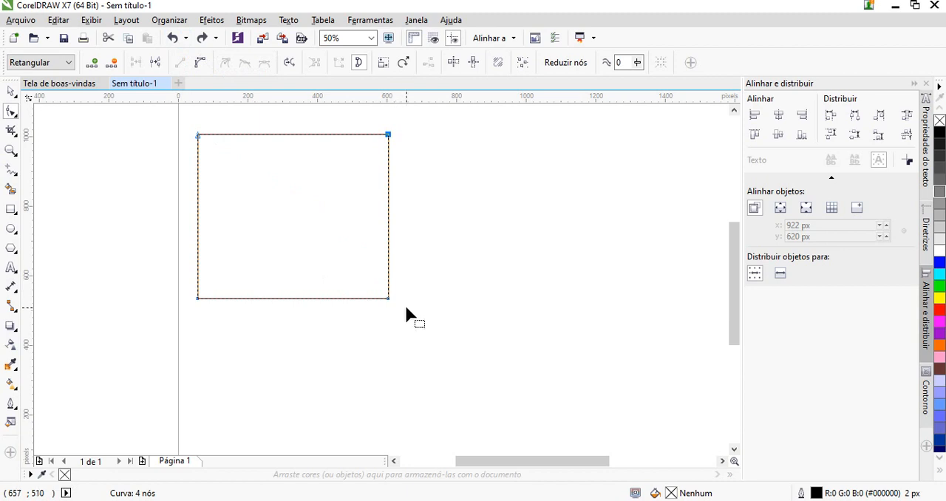
Select the shape's upper-right and lower-right corner nodes and nudge them together about 60 px inward
{"action": "left_click_drag", "start_coordinate": [405, 309], "coordinate": [364, 114]}
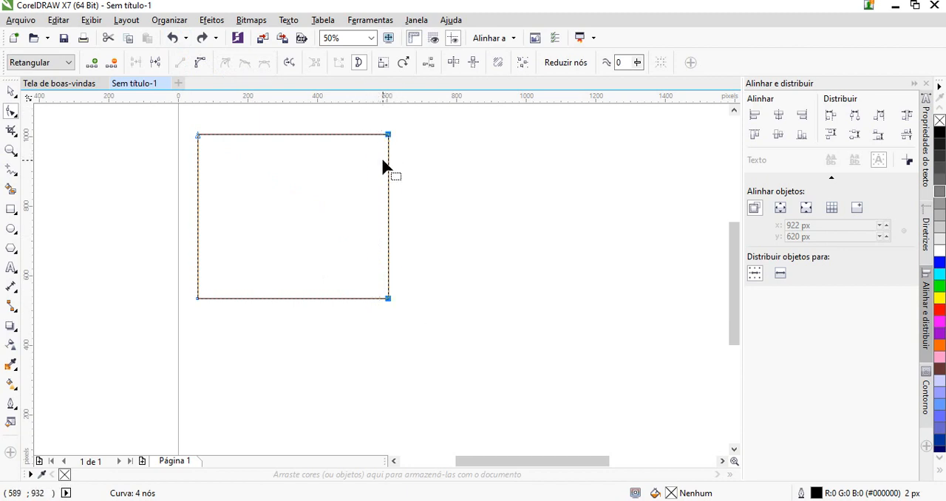
{"action": "key", "text": "Left"}
{"action": "key", "text": "Left"}
{"action": "key", "text": "Left"}
{"action": "key", "text": "Left"}
{"action": "key", "text": "Left"}
{"action": "key", "text": "Left"}
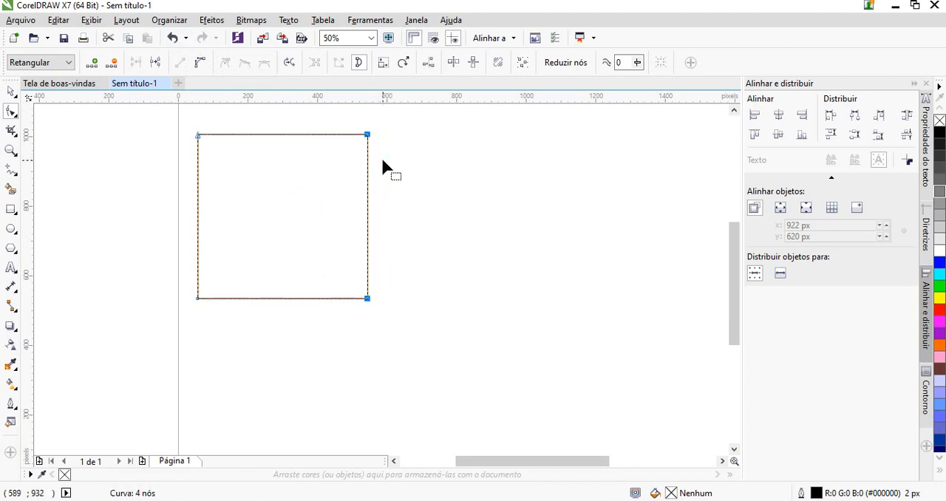
Slant the shape by moving its two selected right-hand corner nodes together, and undo the moves
{"action": "left_click_drag", "start_coordinate": [367, 136], "coordinate": [343, 162]}
{"action": "left_click_drag", "start_coordinate": [344, 325], "coordinate": [339, 293]}
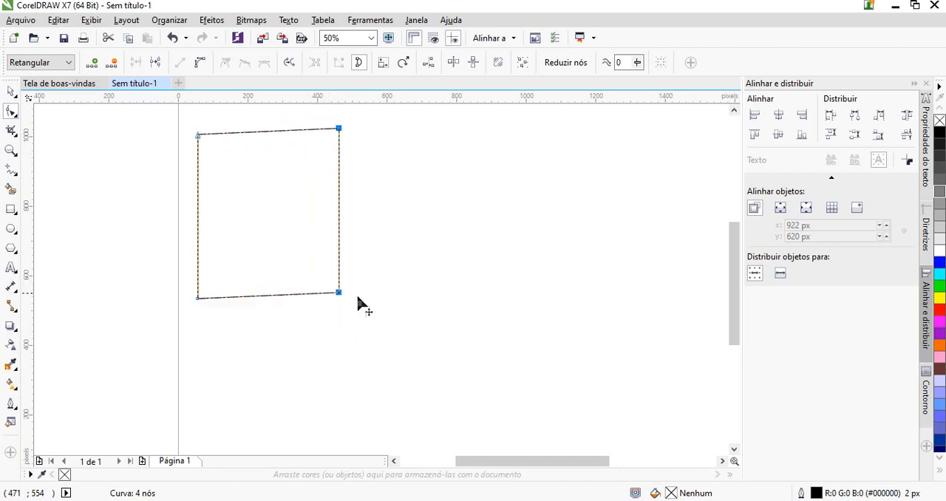
{"action": "key", "text": "ctrl+z"}
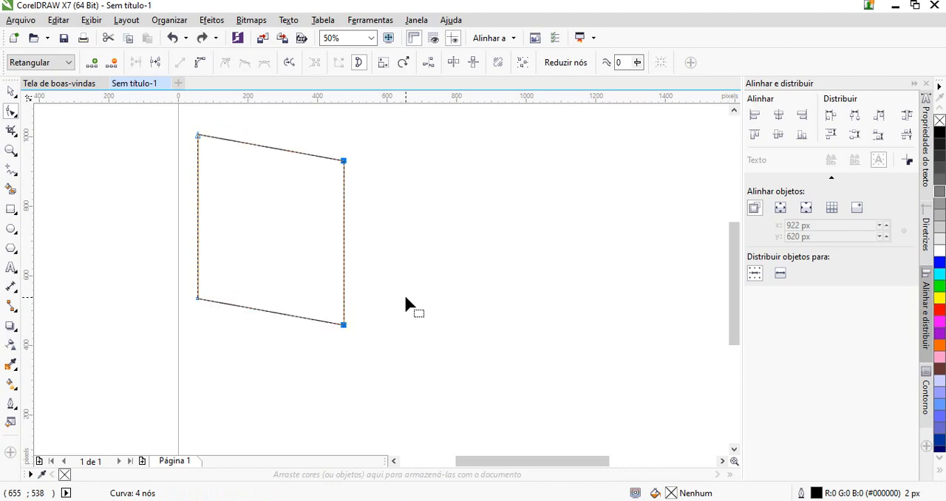
{"action": "key", "text": "ctrl+z"}
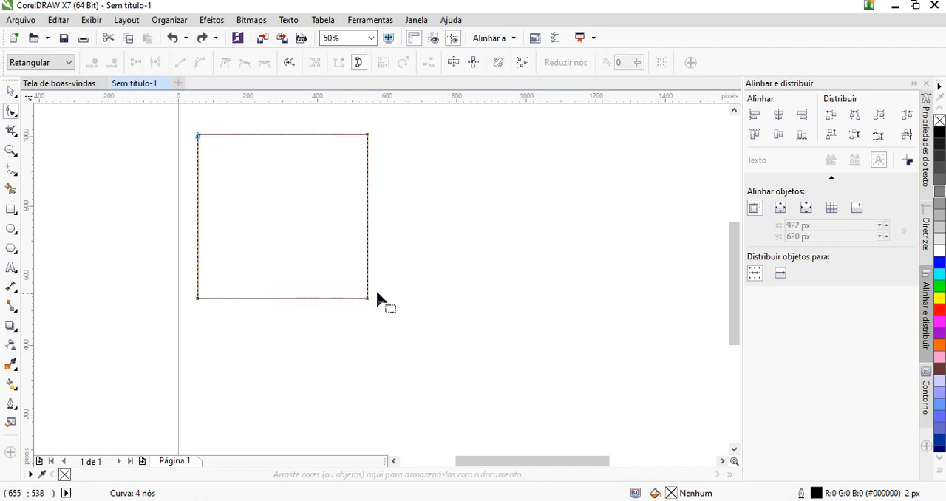
Adjust the lower-right corner node, add a node on the shape's right edge, pull it outward into a point, and delete the added node
{"action": "left_click", "coordinate": [367, 298]}
{"action": "mouse_move", "coordinate": [357, 292]}
{"action": "left_mouse_down"}
{"action": "mouse_move", "coordinate": [311, 249]}
{"action": "mouse_move", "coordinate": [363, 272]}
{"action": "mouse_move", "coordinate": [384, 303]}
{"action": "mouse_move", "coordinate": [369, 301]}
{"action": "left_mouse_up"}
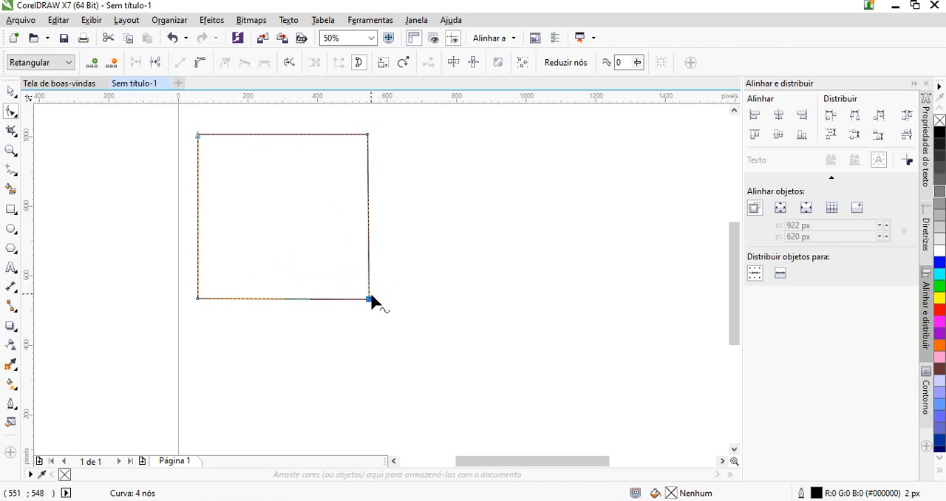
{"action": "double_click", "coordinate": [368, 238]}
{"action": "left_click_drag", "start_coordinate": [369, 238], "coordinate": [492, 204]}
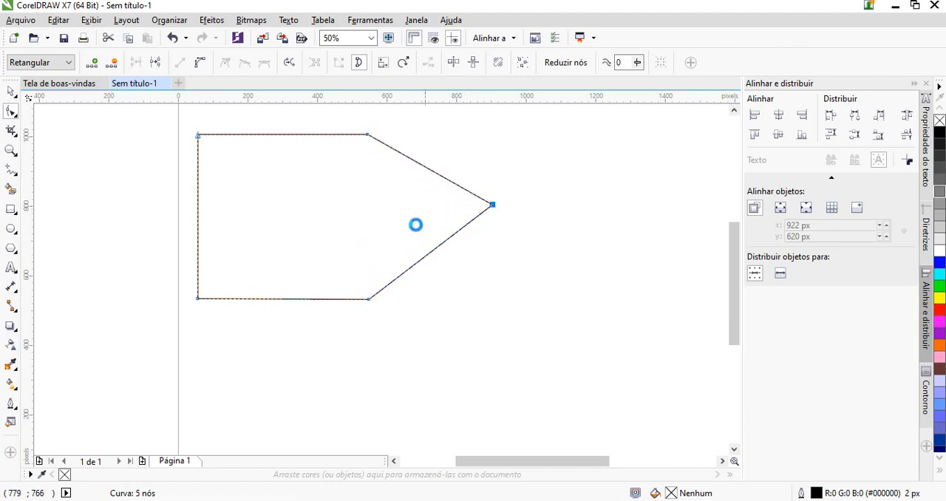
{"action": "double_click", "coordinate": [492, 204]}
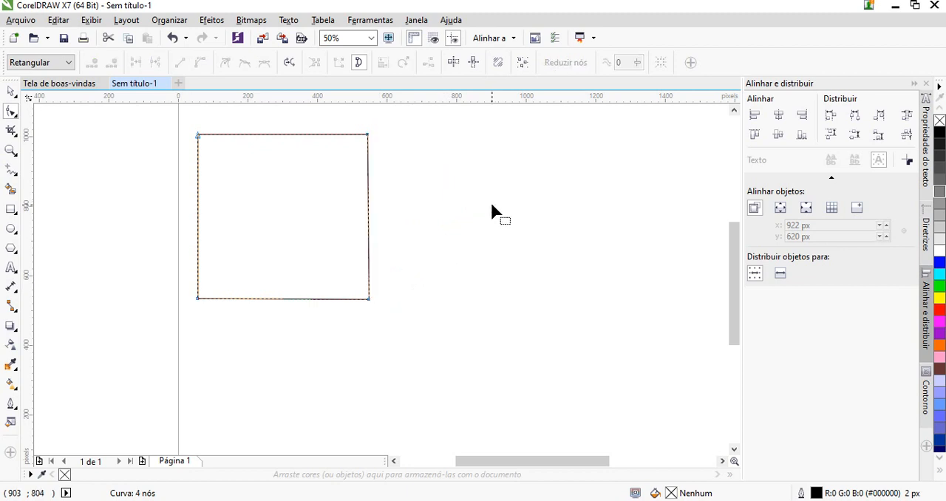
Delete the shape's lower-right corner node to turn it into a triangle
{"action": "double_click", "coordinate": [367, 298]}
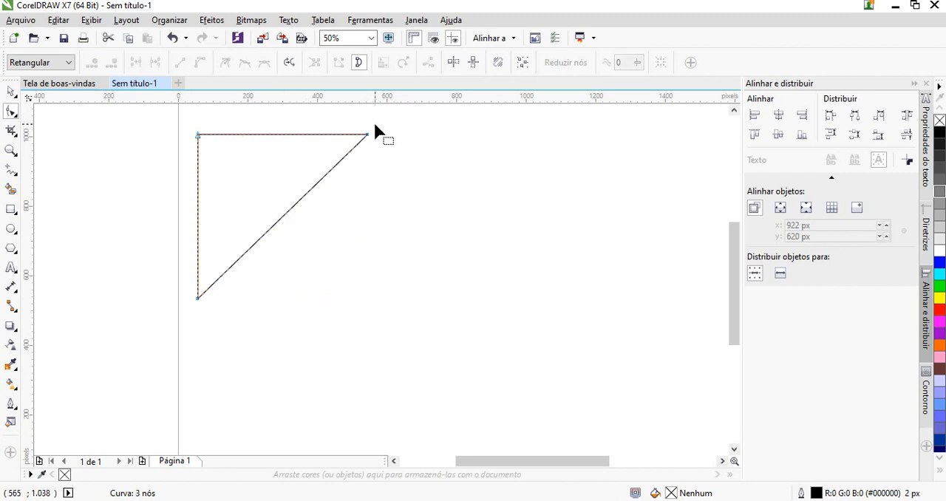
Rotate the triangle to about 316° so its long side lies flat, and move it to about X 629 px, Y 686 px
{"action": "left_click", "coordinate": [11, 91]}
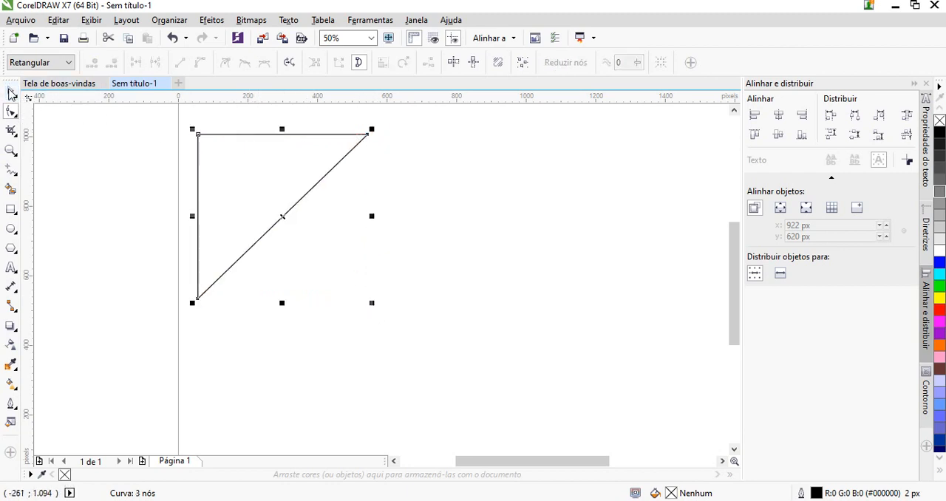
{"action": "left_click", "coordinate": [377, 137]}
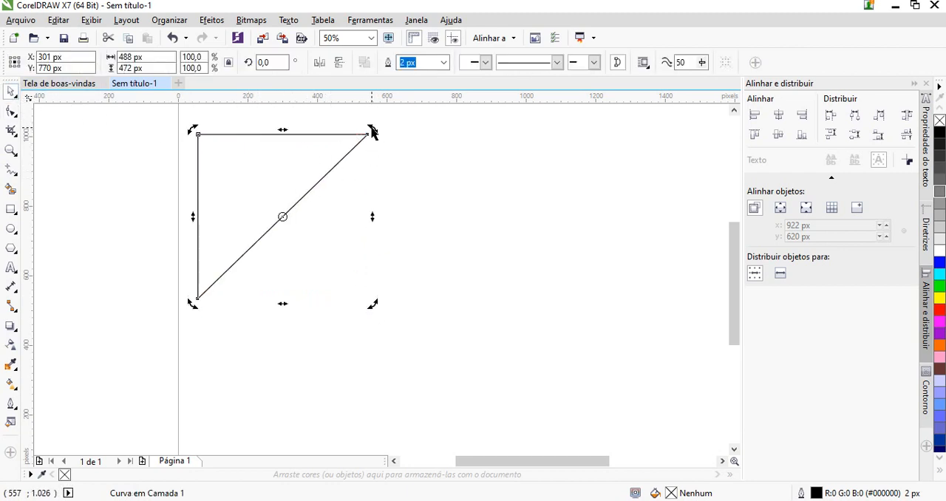
{"action": "left_click_drag", "start_coordinate": [372, 131], "coordinate": [432, 217]}
{"action": "left_click_drag", "start_coordinate": [275, 159], "coordinate": [385, 243]}
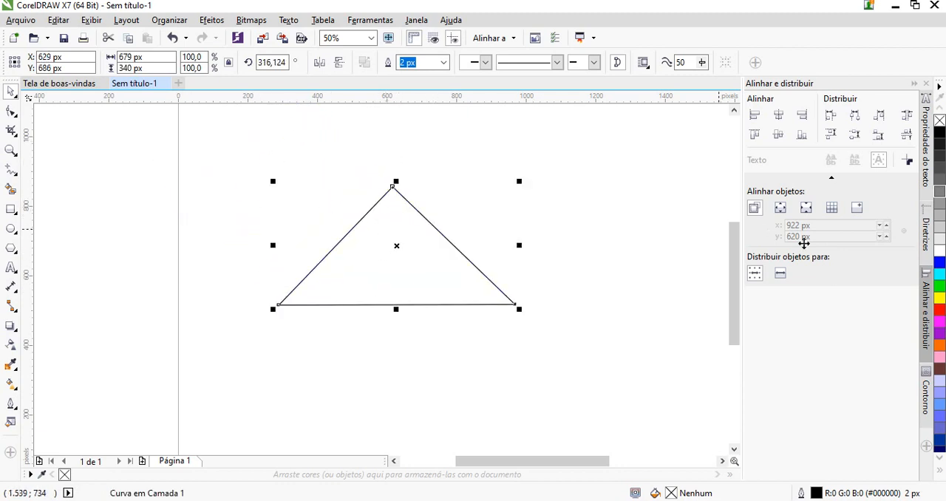
Fill the triangle in turn with dark gray, green, purple and light blue (#6699FF) from the color palette
{"action": "left_click", "coordinate": [941, 156]}
{"action": "left_click", "coordinate": [940, 286]}
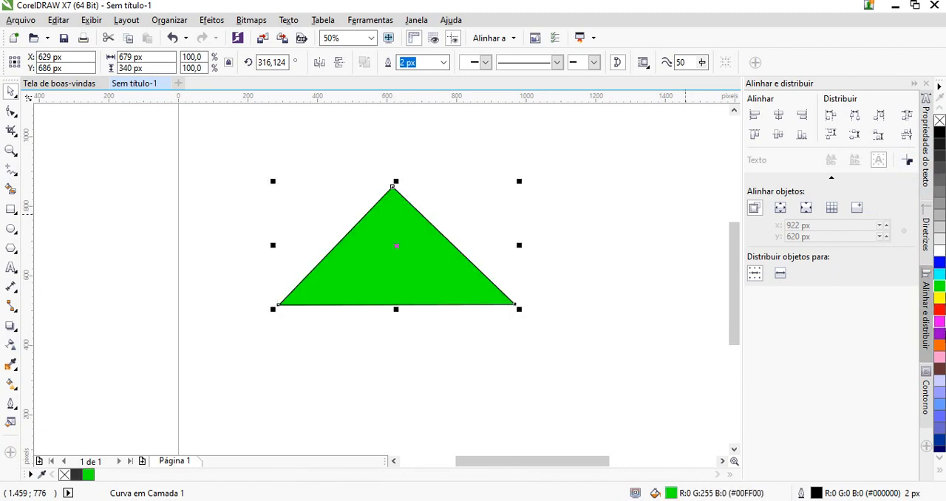
{"action": "left_click", "coordinate": [940, 332]}
{"action": "left_click", "coordinate": [939, 404]}
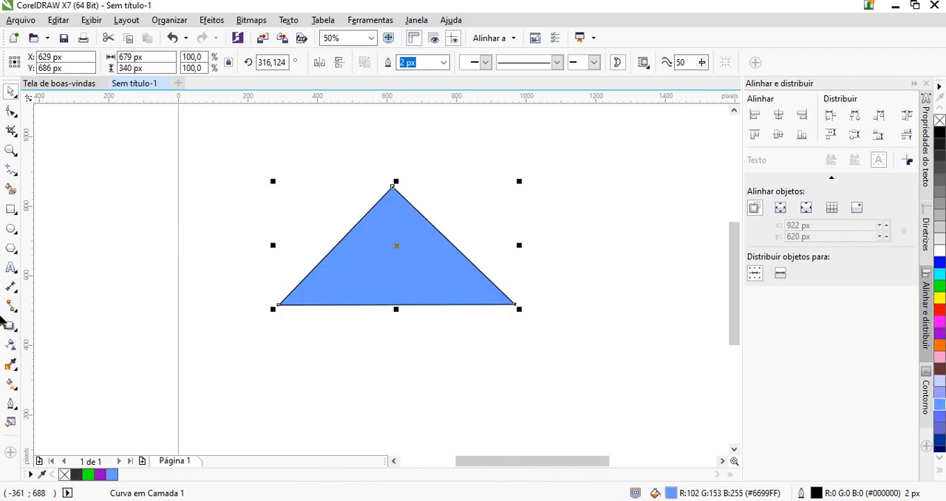
Recolor the triangle with the Interactive Fill tool, trying several RGB pinks and settling on magenta #BF1795
{"action": "left_click", "coordinate": [11, 385]}
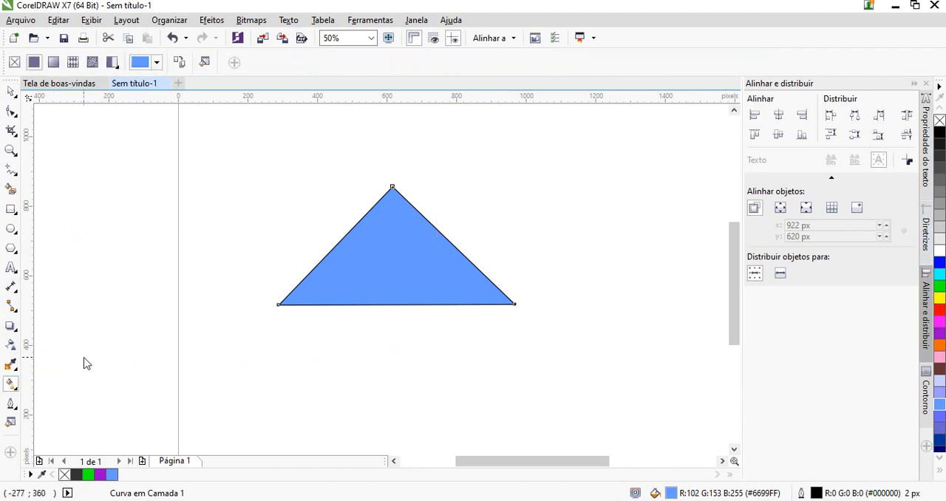
{"action": "left_click", "coordinate": [154, 64]}
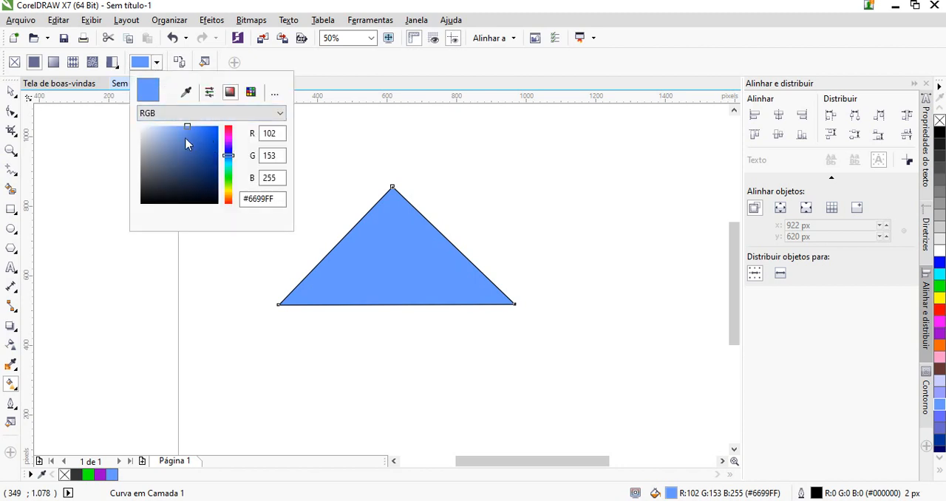
{"action": "left_click", "coordinate": [196, 113]}
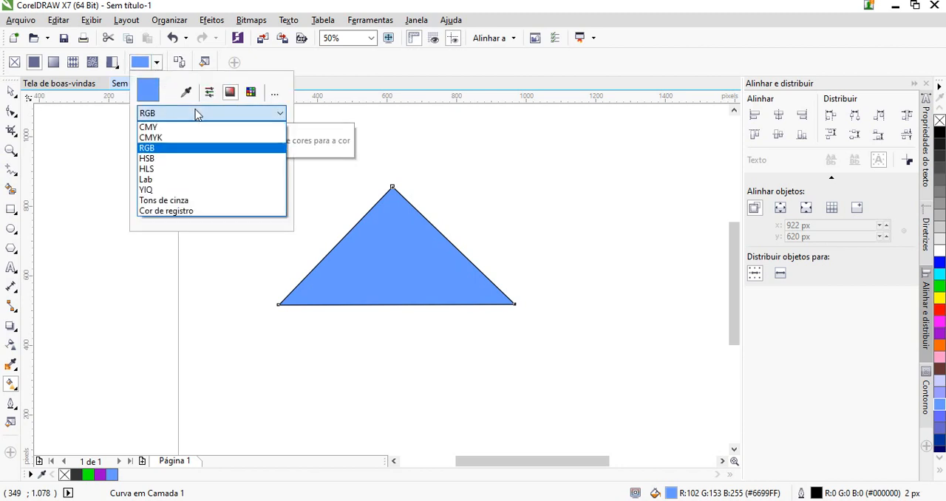
{"action": "left_click", "coordinate": [196, 113]}
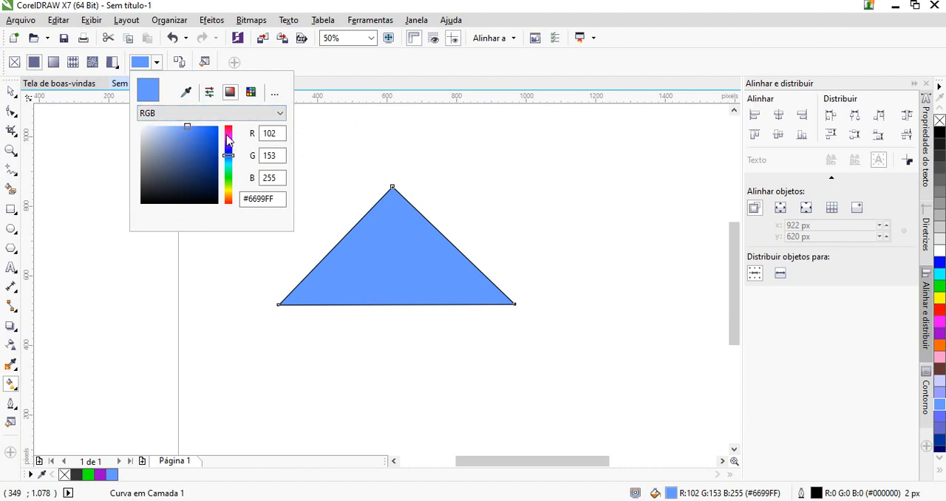
{"action": "mouse_move", "coordinate": [228, 140]}
{"action": "left_mouse_down"}
{"action": "mouse_move", "coordinate": [229, 132]}
{"action": "mouse_move", "coordinate": [229, 149]}
{"action": "mouse_move", "coordinate": [228, 136]}
{"action": "left_mouse_up"}
{"action": "left_click", "coordinate": [207, 136]}
{"action": "left_click", "coordinate": [166, 141]}
{"action": "left_click", "coordinate": [156, 165]}
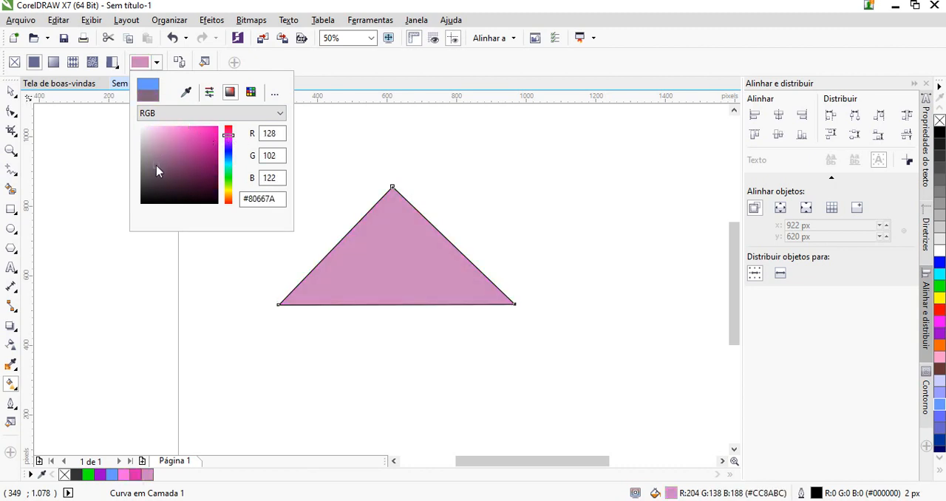
{"action": "left_click_drag", "start_coordinate": [156, 157], "coordinate": [116, 112]}
{"action": "left_click", "coordinate": [181, 130]}
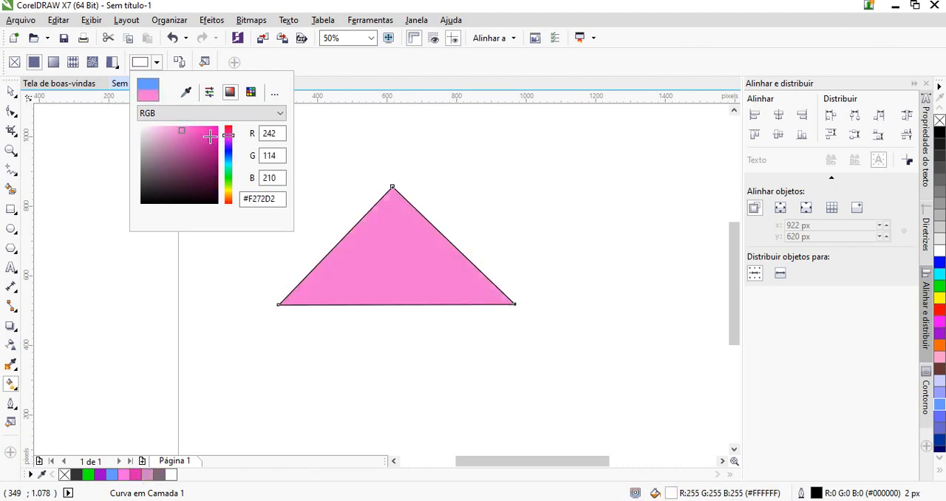
{"action": "left_click", "coordinate": [209, 147]}
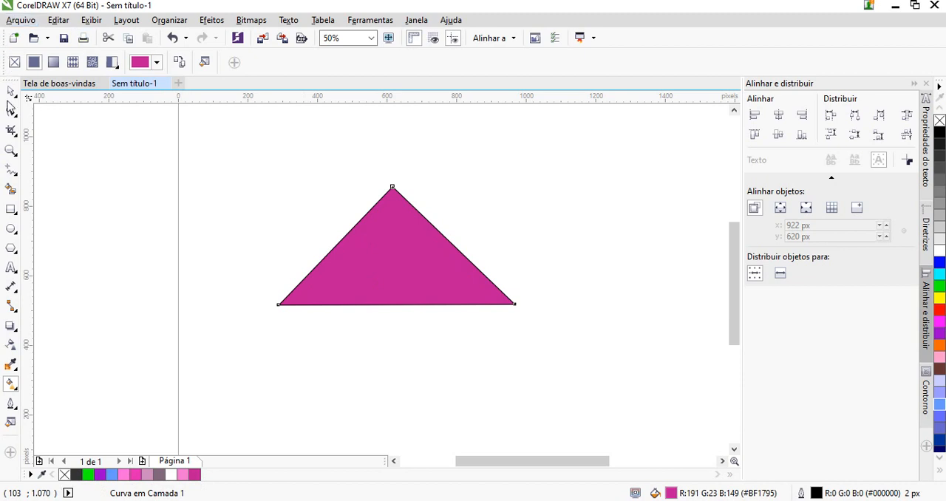
{"action": "left_click", "coordinate": [10, 92]}
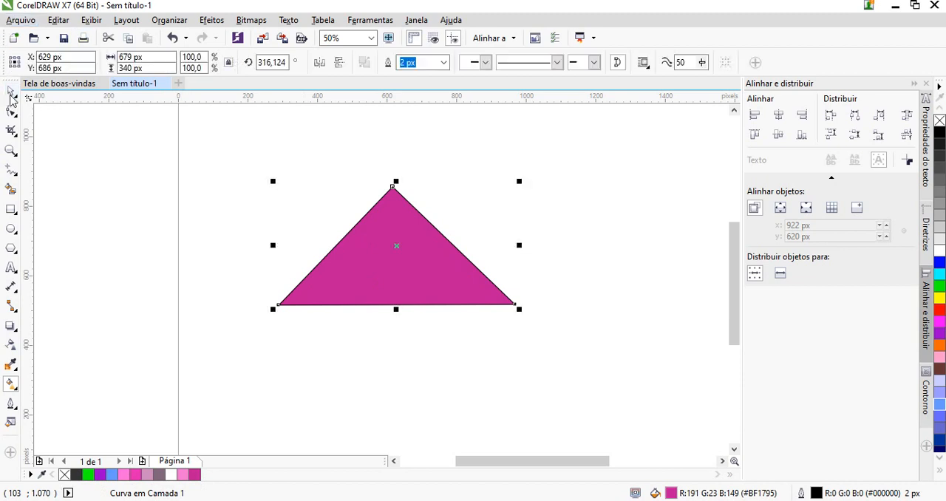
Crop away the triangle's right half with the Crop tool, using a crop area of about 522 x 684 px
{"action": "left_click", "coordinate": [13, 133]}
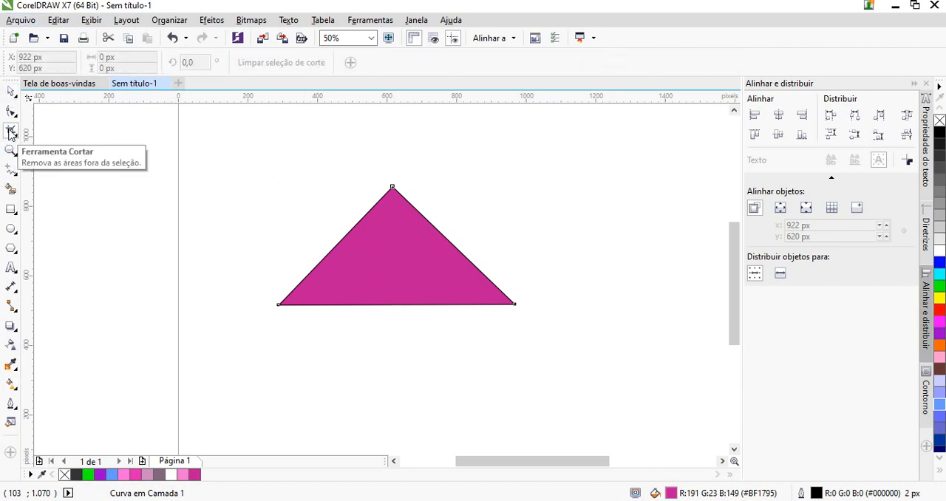
{"action": "left_click_drag", "start_coordinate": [215, 130], "coordinate": [393, 366]}
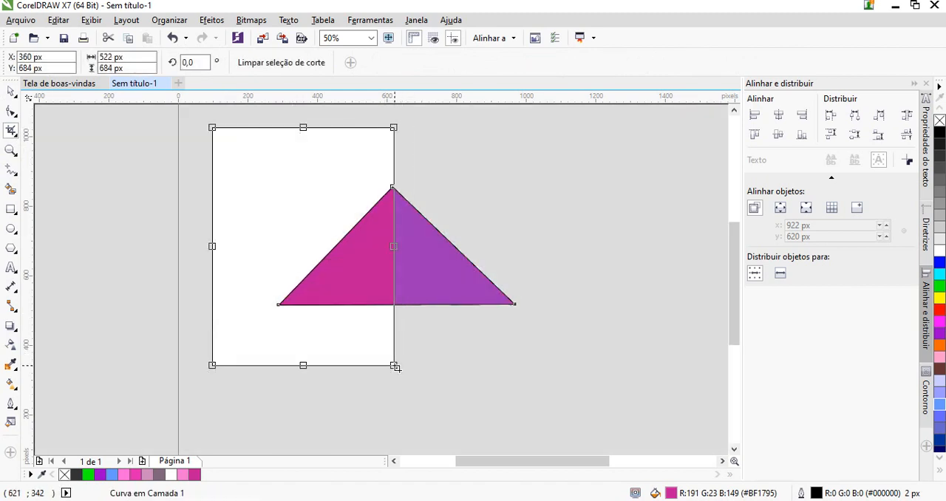
{"action": "double_click", "coordinate": [332, 260]}
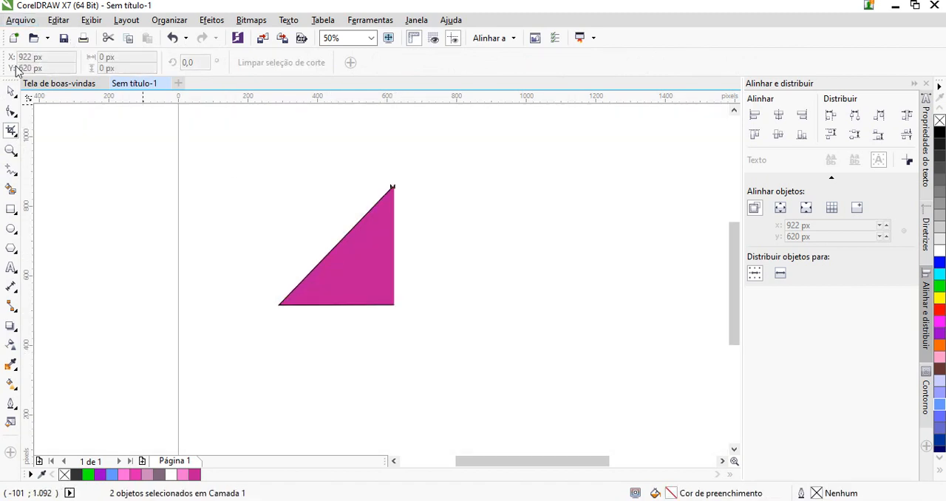
Place a duplicate of the cropped triangle to its right, at about X 998 px, Y 716 px
{"action": "left_click", "coordinate": [11, 91]}
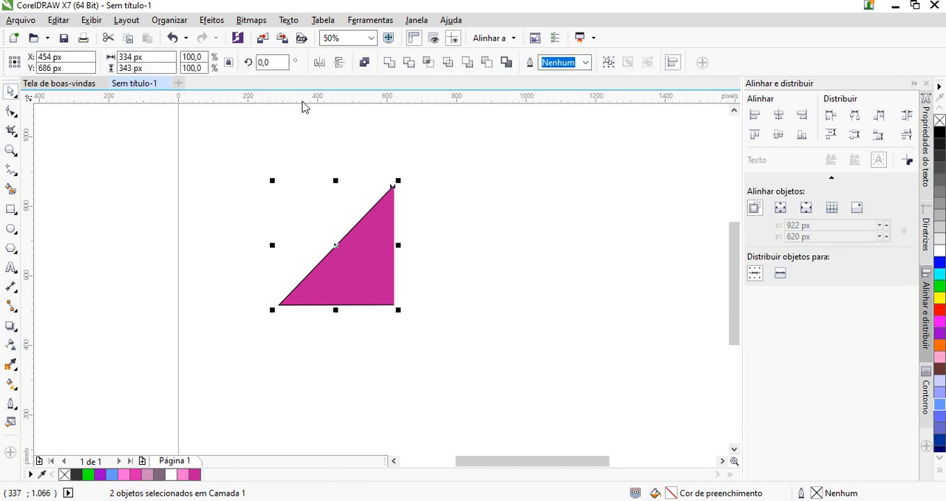
{"action": "left_click_drag", "start_coordinate": [381, 245], "coordinate": [573, 237]}
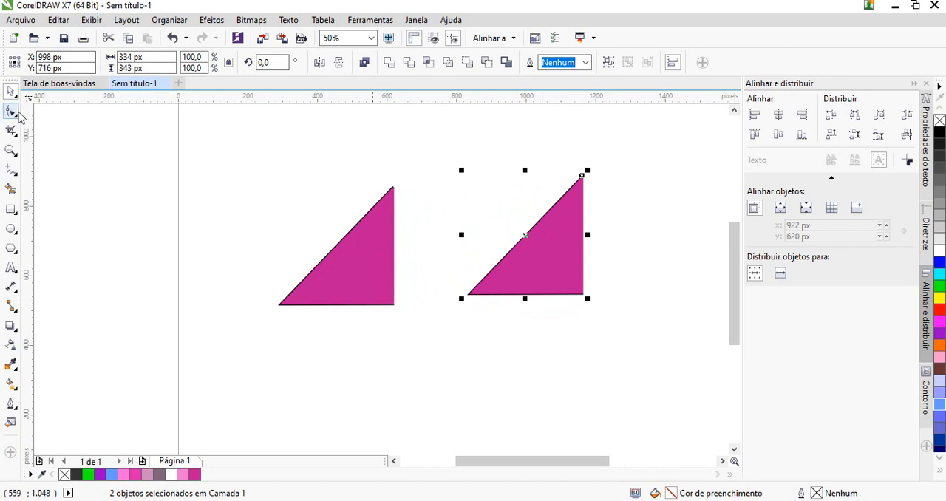
Crop the drawing around the original triangle so that the duplicate on its right is removed
{"action": "left_click", "coordinate": [11, 132]}
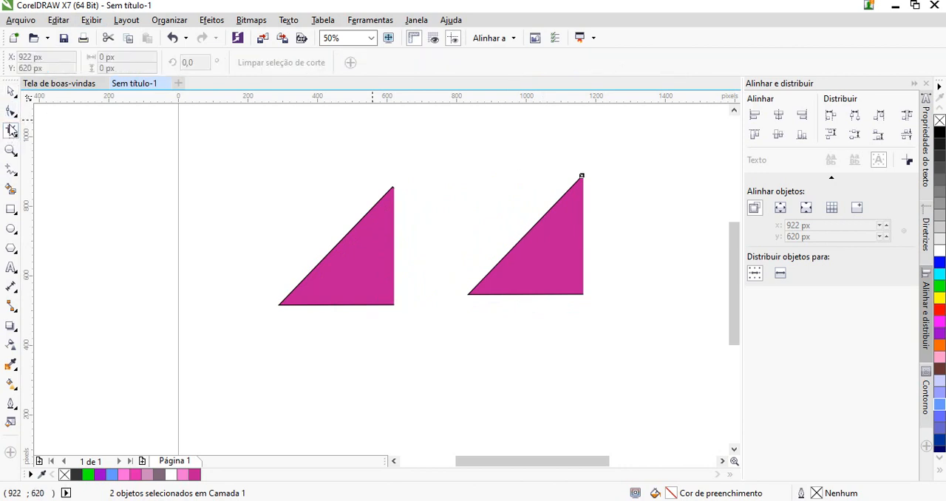
{"action": "left_click_drag", "start_coordinate": [195, 130], "coordinate": [406, 360]}
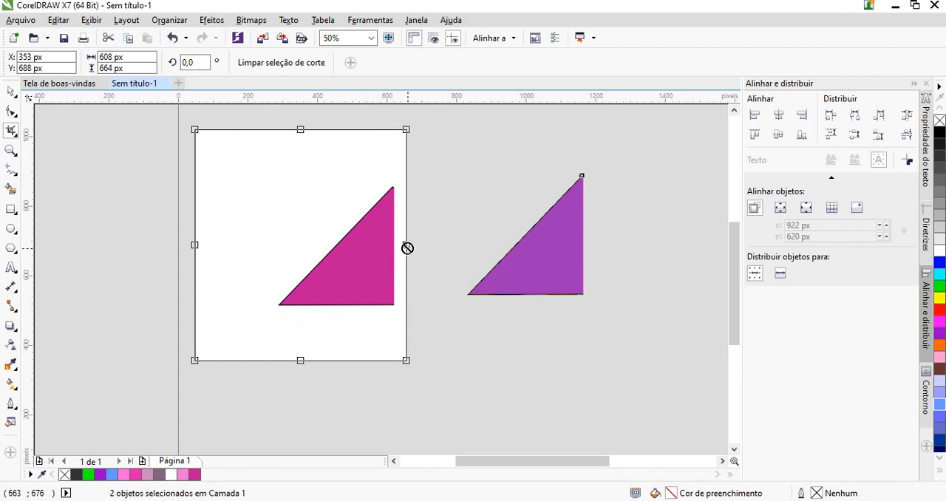
{"action": "left_click_drag", "start_coordinate": [407, 246], "coordinate": [372, 246]}
{"action": "double_click", "coordinate": [326, 241]}
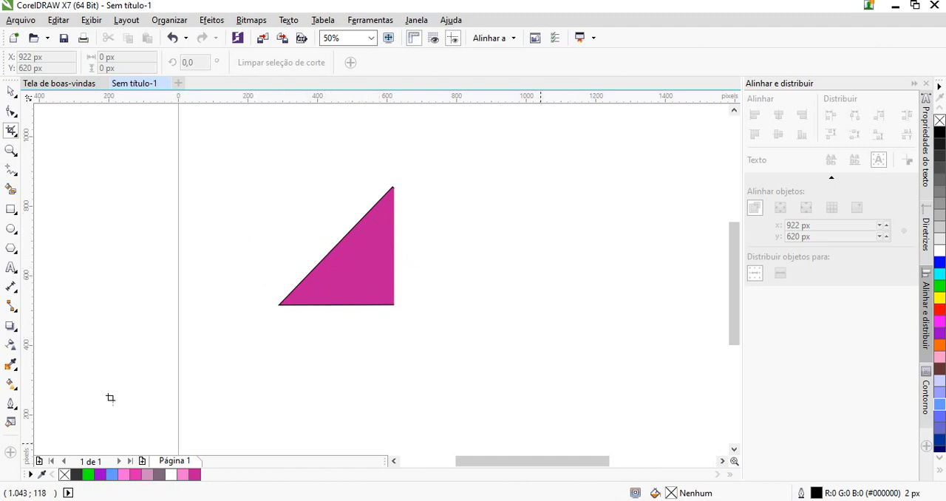
Add a second page after Página 1 and return to Página 1
{"action": "left_click", "coordinate": [142, 461]}
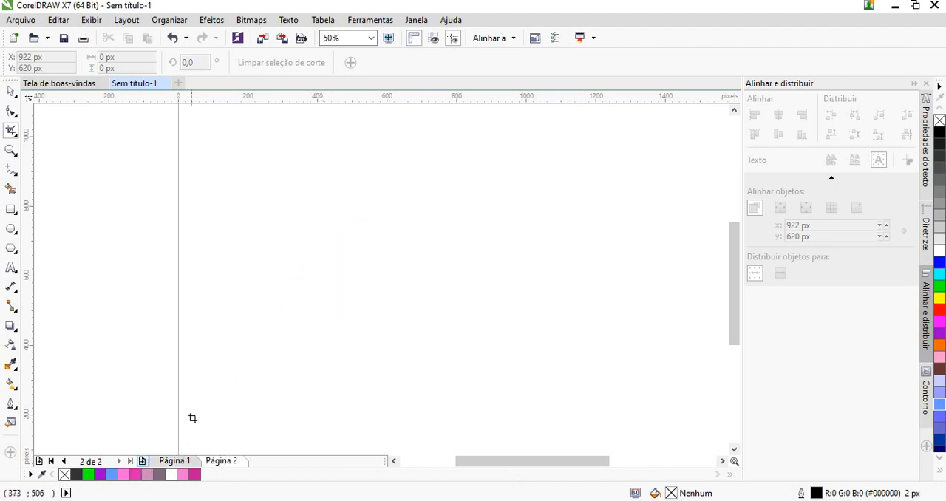
{"action": "left_click", "coordinate": [184, 461]}
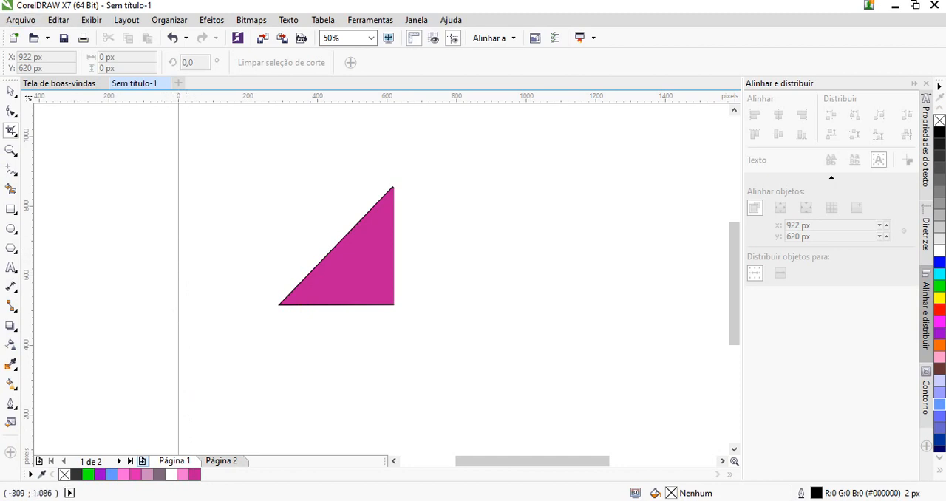
Magnify the triangle to 100% with the Zoom tool and zoom back out to 50%
{"action": "key", "text": "space"}
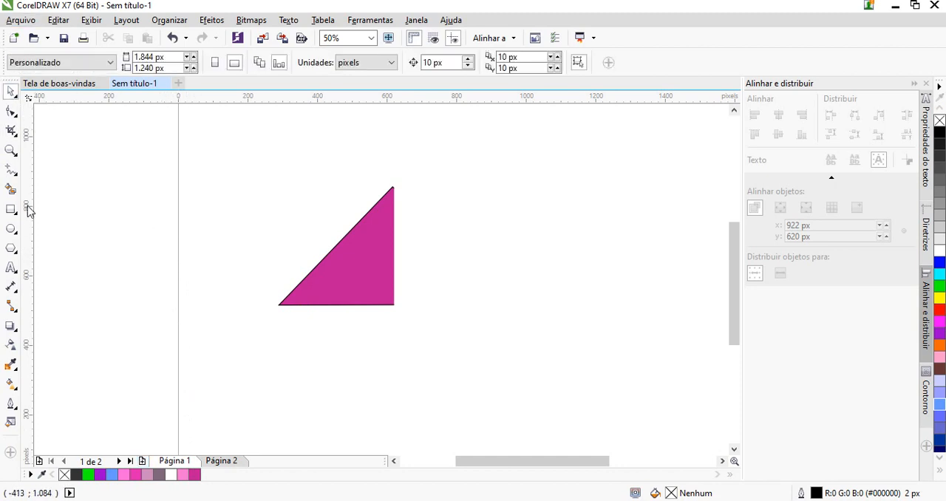
{"action": "left_click", "coordinate": [11, 151]}
{"action": "left_click", "coordinate": [351, 271]}
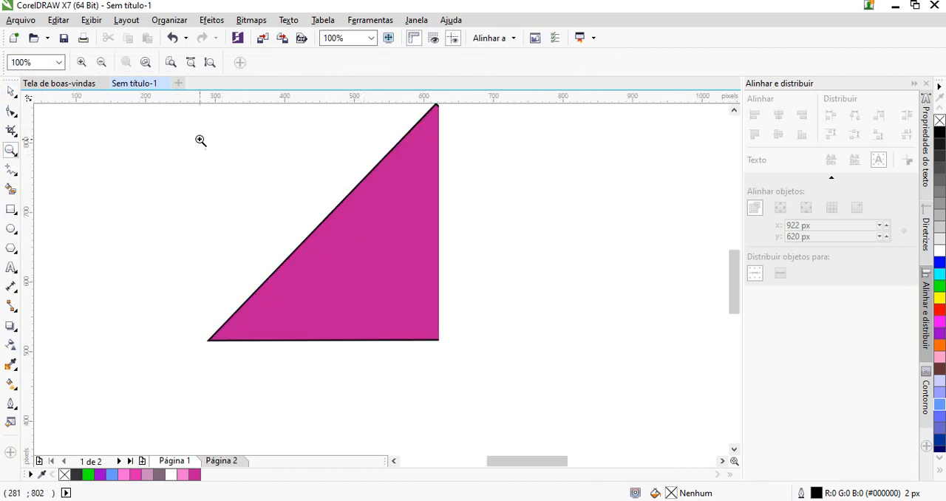
{"action": "left_click", "coordinate": [101, 62]}
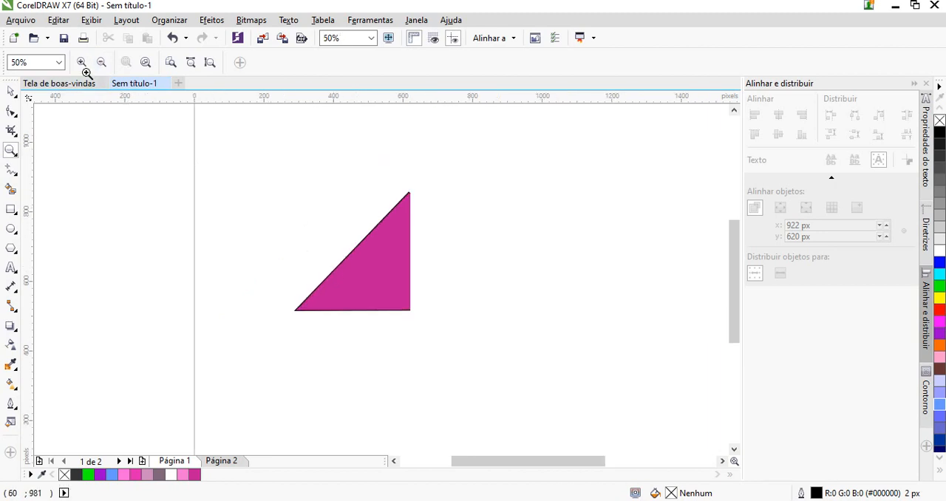
Set the view's zoom level to 100%
{"action": "left_click", "coordinate": [60, 63]}
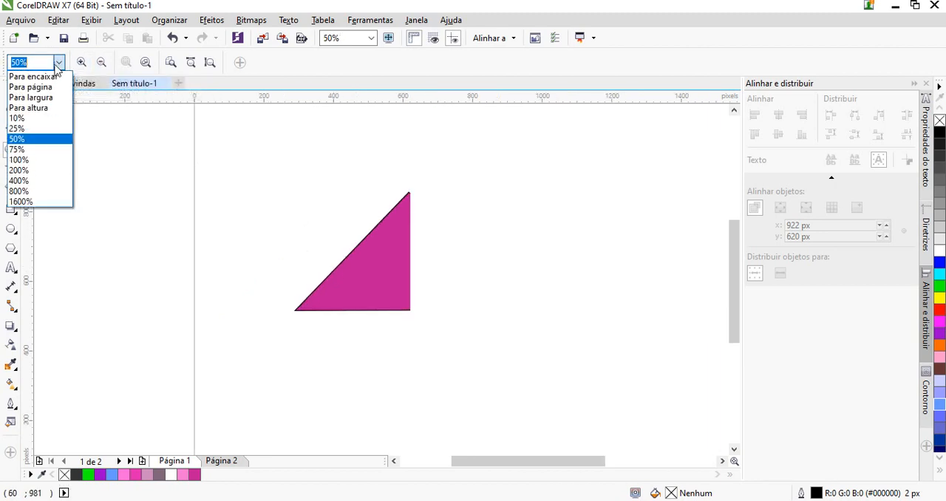
{"action": "left_click", "coordinate": [19, 160]}
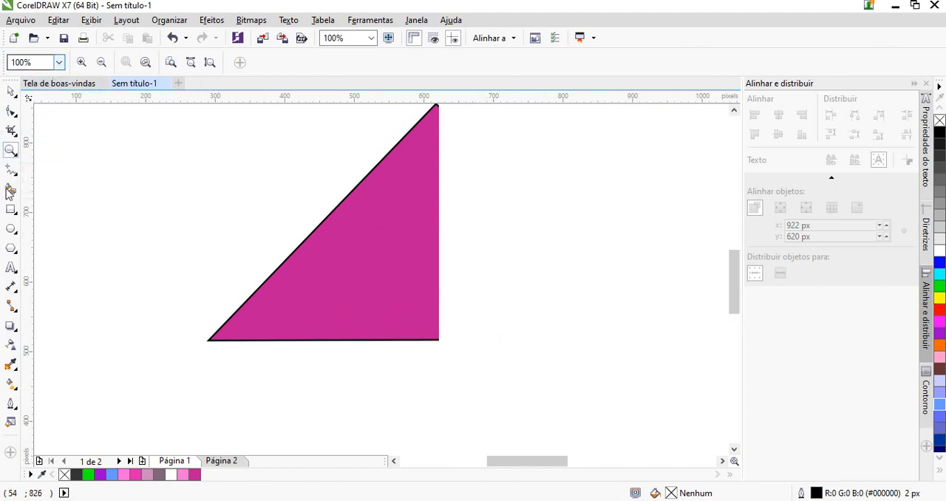
{"action": "left_click", "coordinate": [12, 170]}
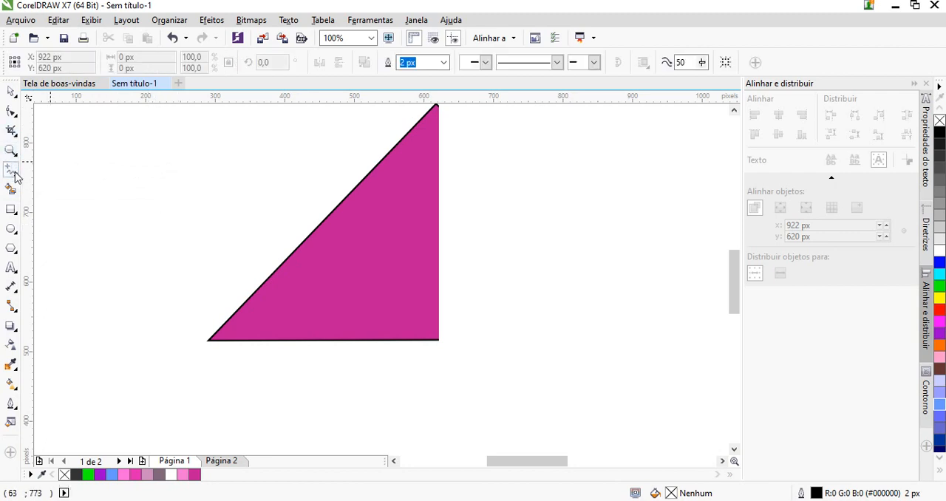
{"action": "right_click", "coordinate": [15, 173]}
{"action": "key", "text": "Escape"}
{"action": "right_click", "coordinate": [17, 177]}
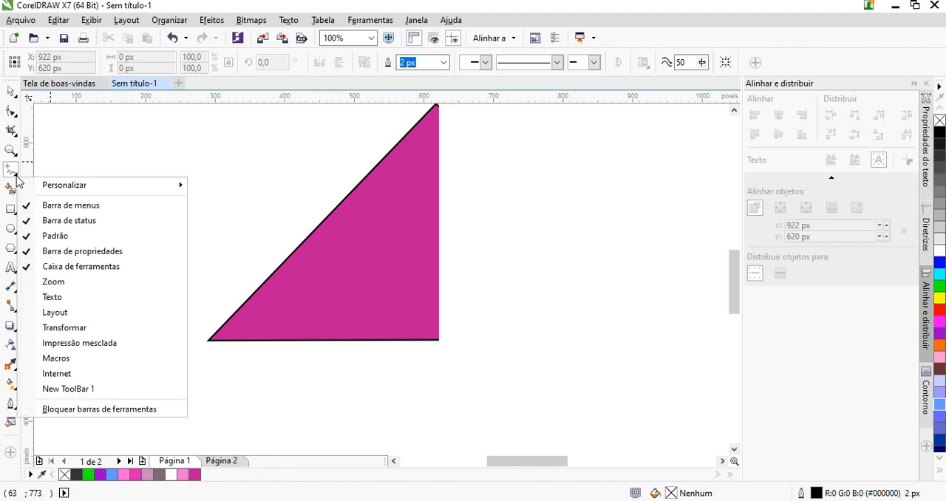
{"action": "key", "text": "Escape"}
Draw a closed seven-node polygon with the Bézier tool beside the triangle, starting at about X 669 px, Y 661 px
{"action": "left_click", "coordinate": [17, 178]}
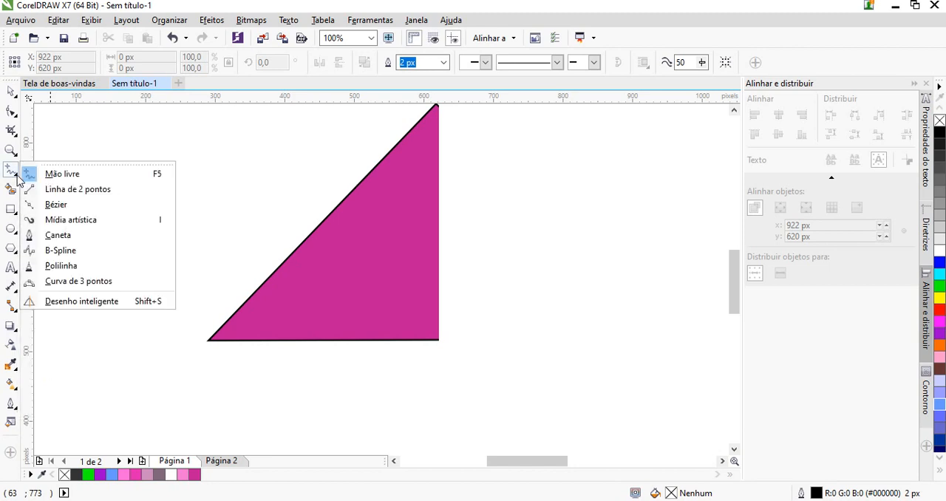
{"action": "left_click", "coordinate": [77, 207]}
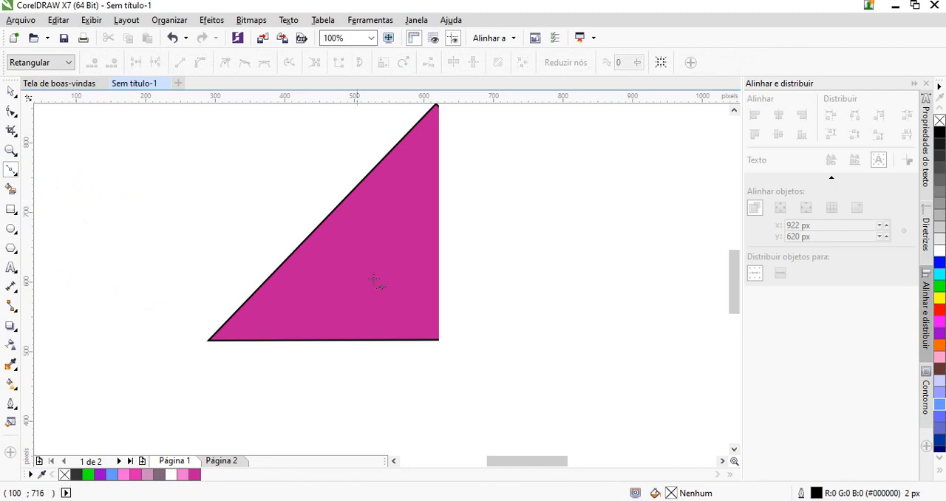
{"action": "scroll", "coordinate": [379, 281], "scroll_direction": "down", "scroll_amount": 1}
{"action": "scroll", "coordinate": [425, 247], "scroll_direction": "up", "scroll_amount": 1}
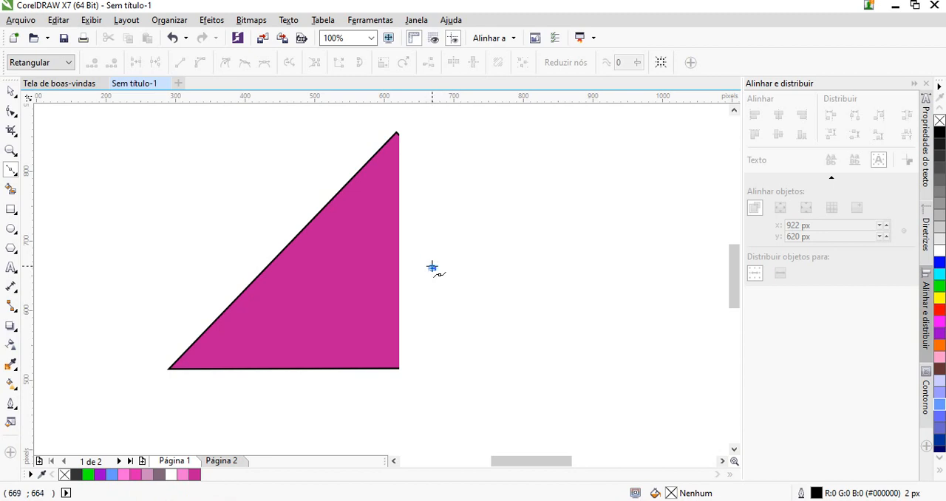
{"action": "mouse_move", "coordinate": [432, 269]}
{"action": "left_mouse_down"}
{"action": "mouse_move", "coordinate": [592, 270]}
{"action": "mouse_move", "coordinate": [432, 268]}
{"action": "left_mouse_up"}
{"action": "left_click", "coordinate": [446, 307]}
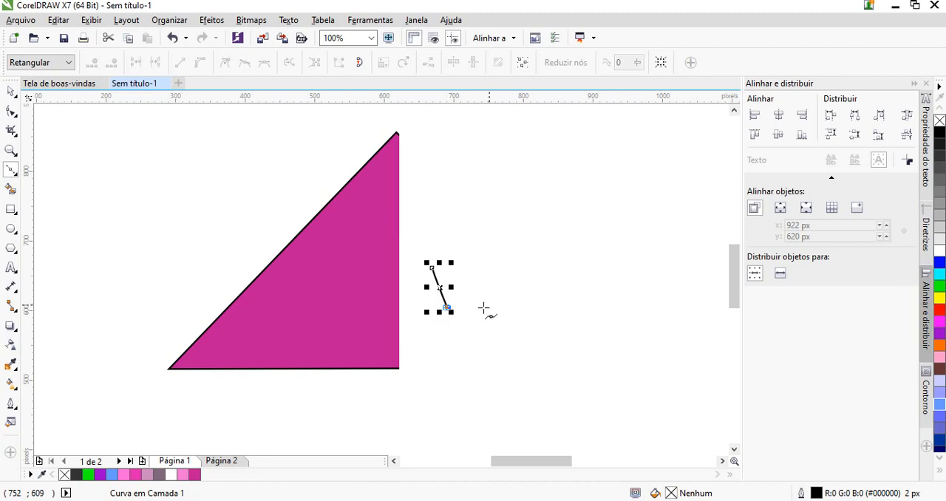
{"action": "left_click", "coordinate": [570, 326]}
{"action": "left_click", "coordinate": [638, 295]}
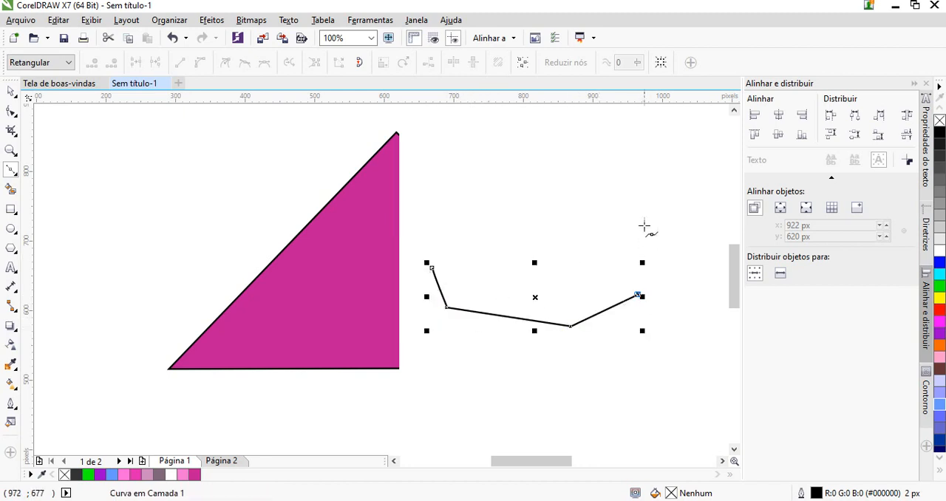
{"action": "left_click", "coordinate": [644, 215]}
{"action": "left_click", "coordinate": [613, 153]}
{"action": "left_click", "coordinate": [525, 156]}
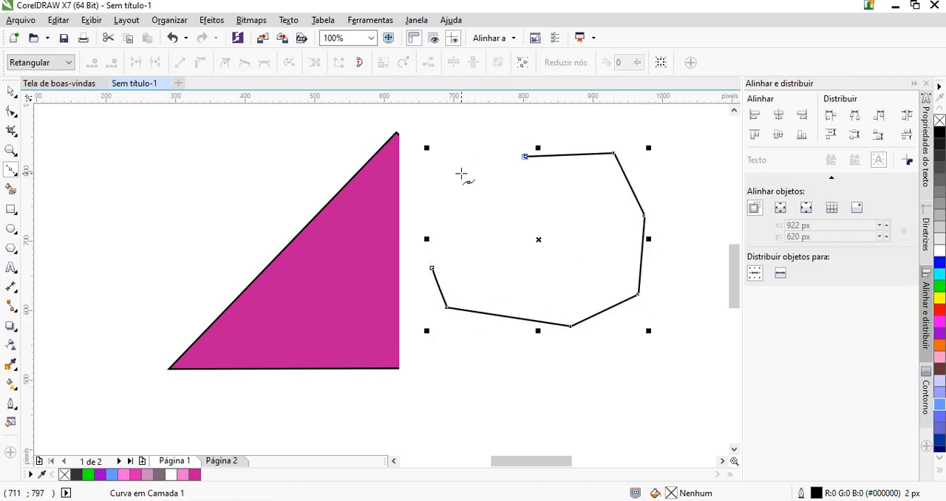
{"action": "left_click", "coordinate": [432, 268]}
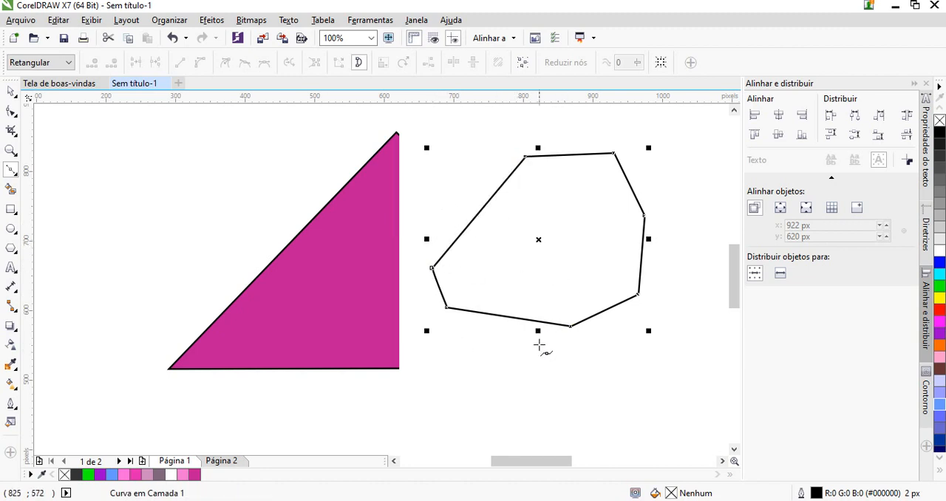
Convert the polygon's upper-right edge to a curve with the Shape tool and bow it outward
{"action": "scroll", "coordinate": [539, 345], "scroll_direction": "down", "scroll_amount": 2}
{"action": "scroll", "coordinate": [502, 321], "scroll_direction": "up", "scroll_amount": 2}
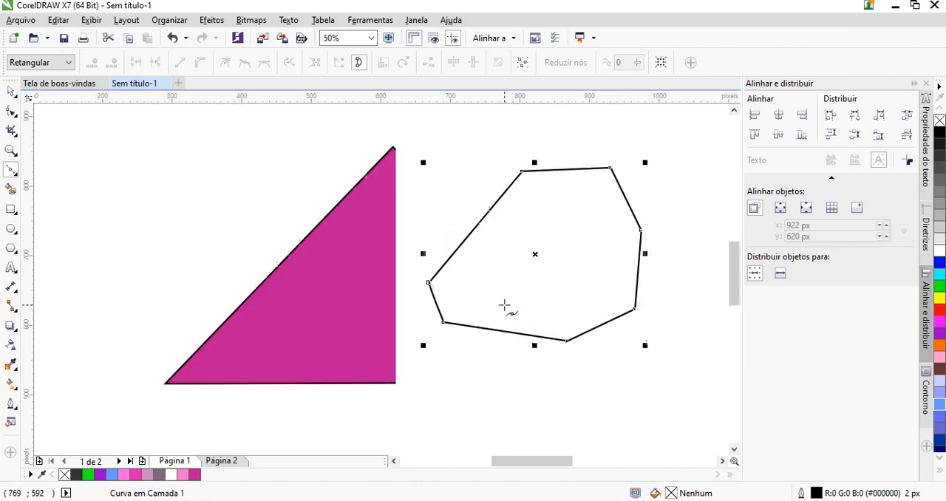
{"action": "left_click", "coordinate": [11, 112]}
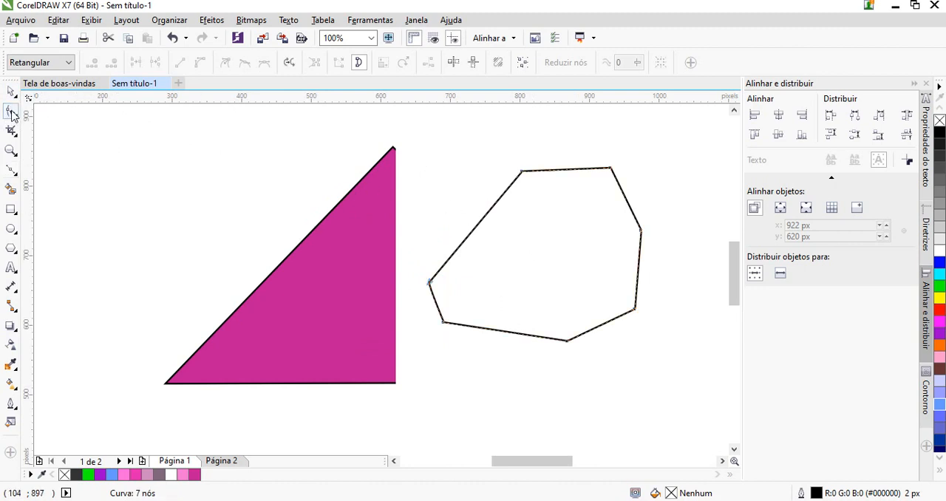
{"action": "left_click", "coordinate": [610, 169]}
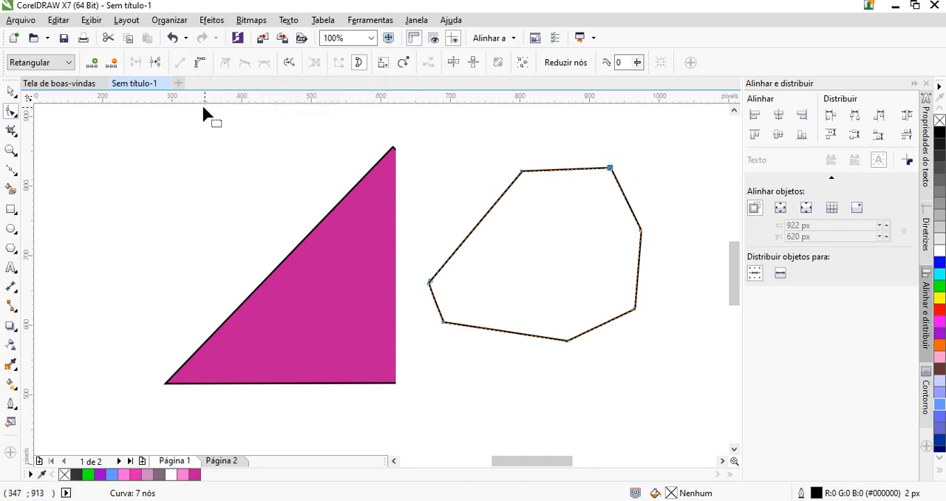
{"action": "left_click", "coordinate": [199, 65]}
{"action": "scroll", "coordinate": [628, 196], "scroll_direction": "up", "scroll_amount": 1}
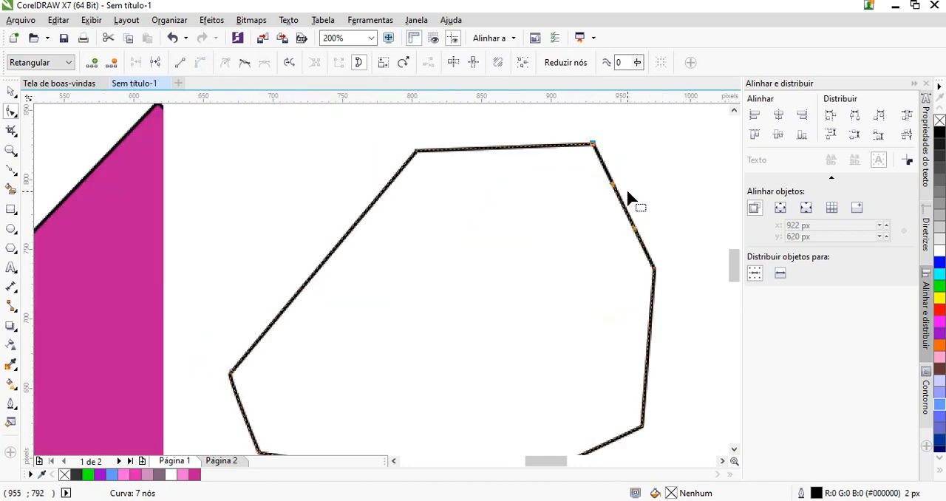
{"action": "scroll", "coordinate": [627, 194], "scroll_direction": "down", "scroll_amount": 1}
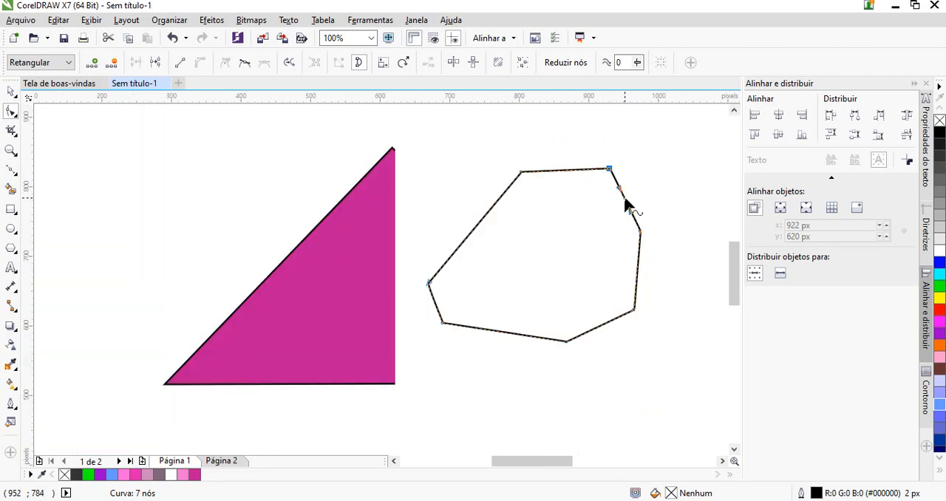
{"action": "left_click_drag", "start_coordinate": [628, 205], "coordinate": [667, 195]}
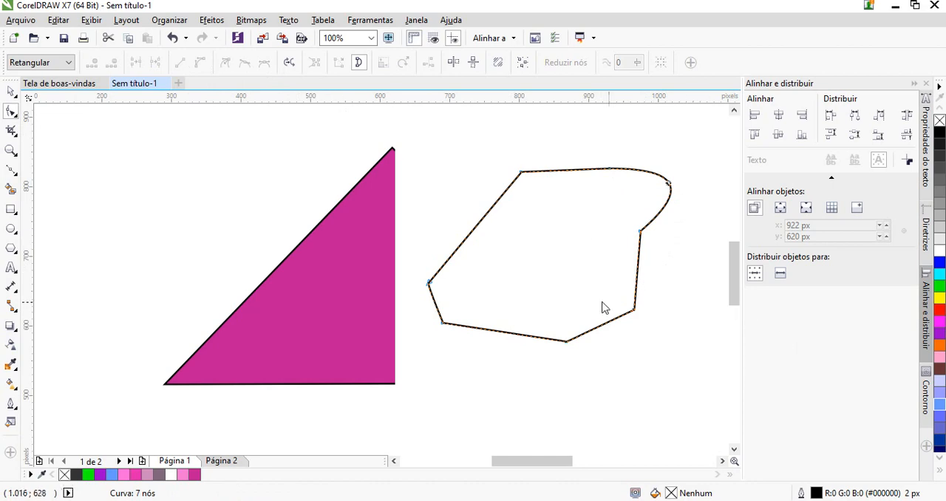
Convert the polygon's near-vertical right edge to a curve and bow it outward
{"action": "left_click", "coordinate": [635, 309]}
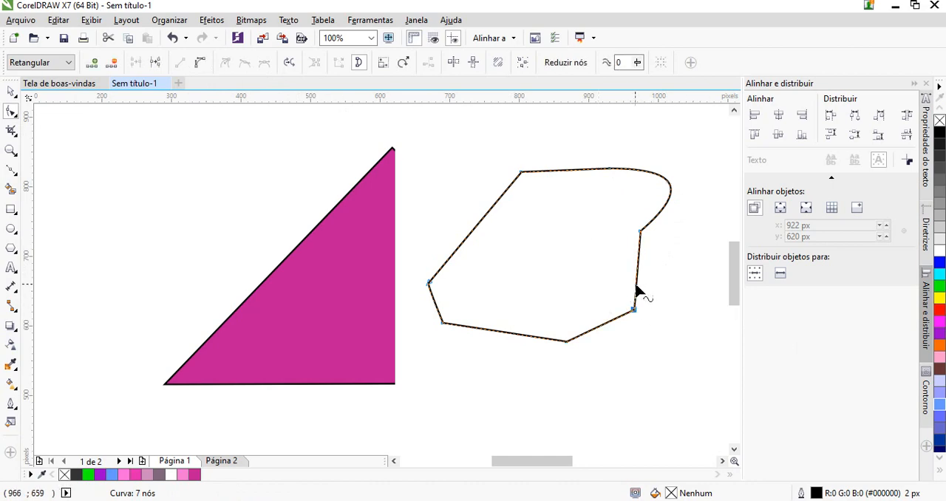
{"action": "right_click", "coordinate": [635, 285]}
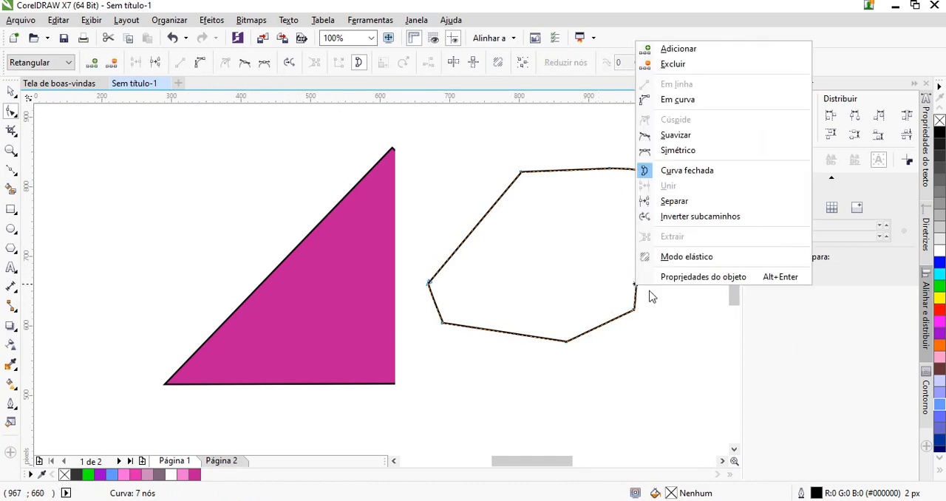
{"action": "left_click", "coordinate": [676, 99]}
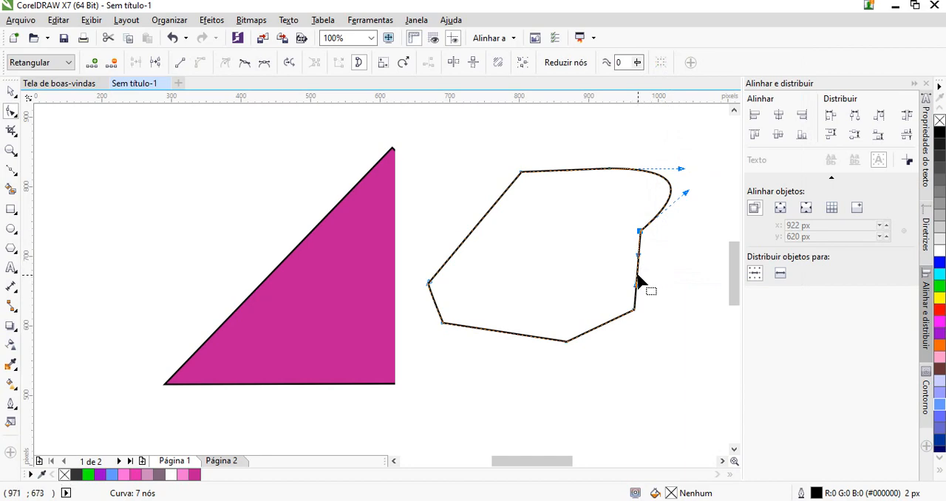
{"action": "left_click_drag", "start_coordinate": [637, 281], "coordinate": [671, 275]}
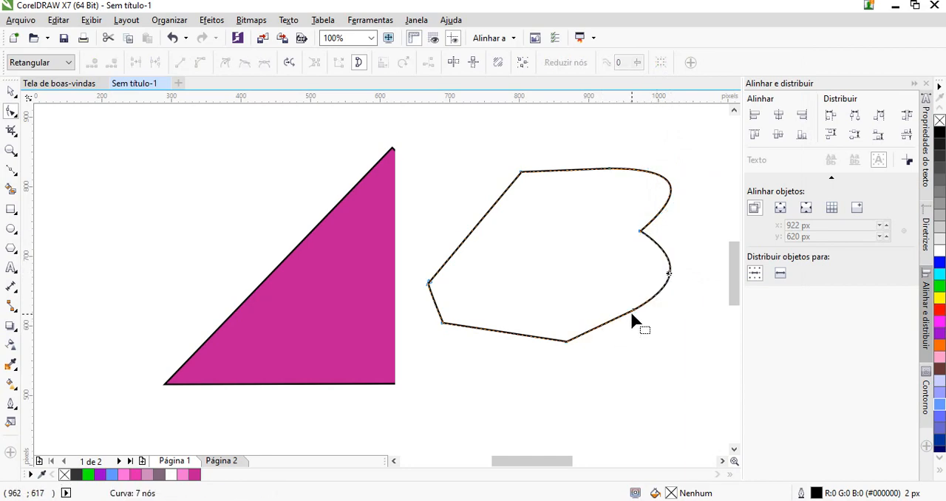
Convert the polygon's lower-right edge to a curve and pull it down and outward into a rounded lobe
{"action": "right_click", "coordinate": [610, 321]}
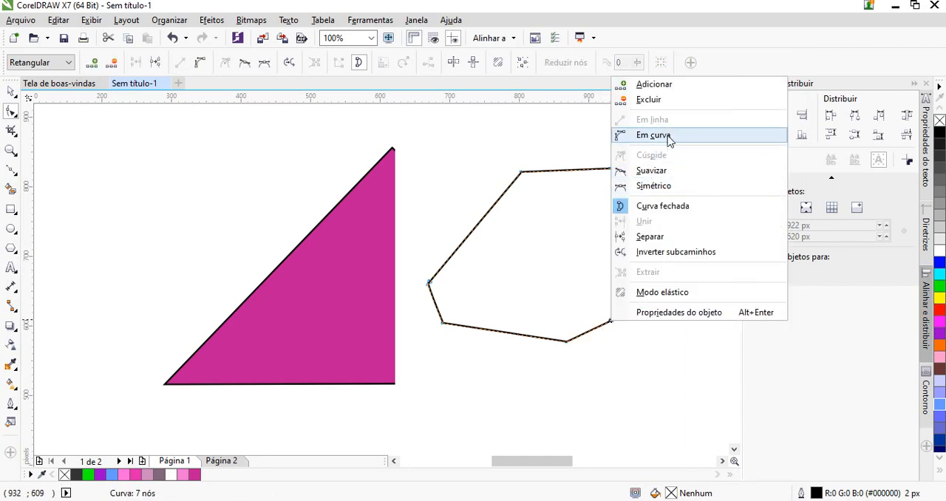
{"action": "left_click", "coordinate": [669, 138]}
{"action": "left_click", "coordinate": [607, 321]}
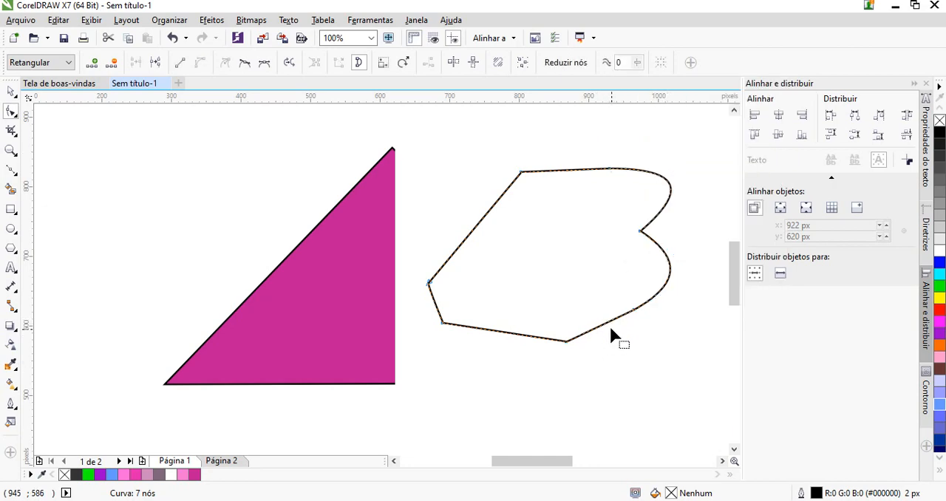
{"action": "left_click", "coordinate": [606, 323]}
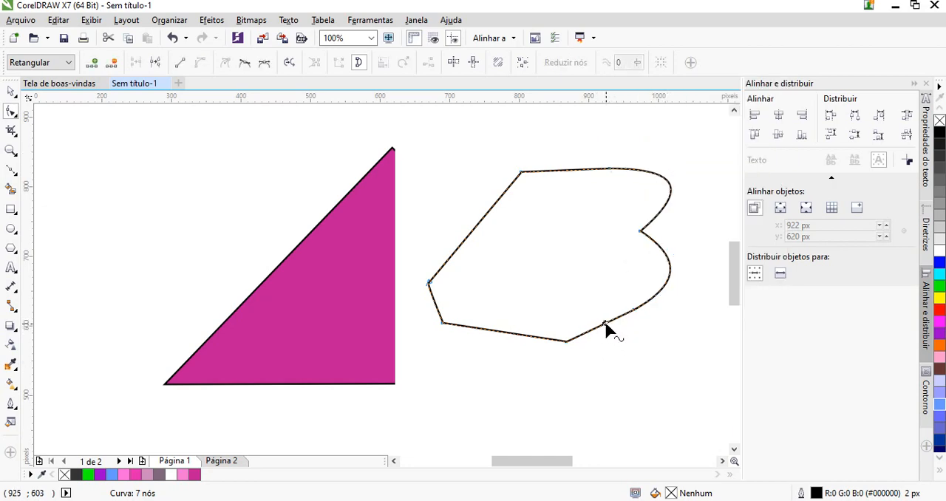
{"action": "left_click_drag", "start_coordinate": [606, 323], "coordinate": [629, 355]}
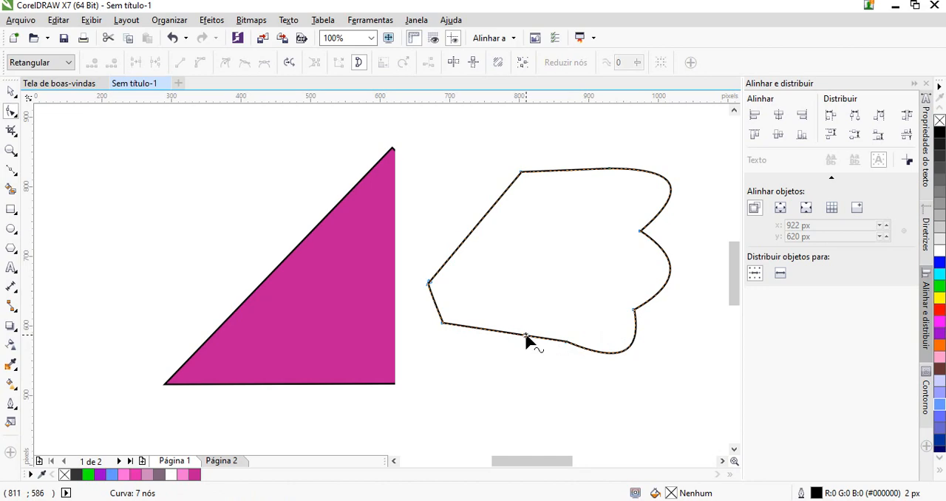
Convert the polygon's long bottom edge to a curve and bow it downward
{"action": "right_click", "coordinate": [526, 338]}
{"action": "left_click", "coordinate": [566, 150]}
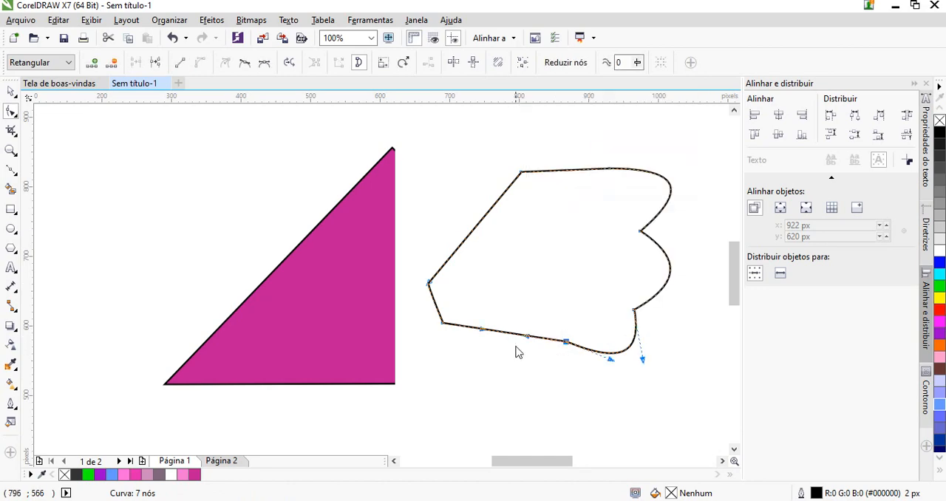
{"action": "left_click_drag", "start_coordinate": [515, 340], "coordinate": [498, 359]}
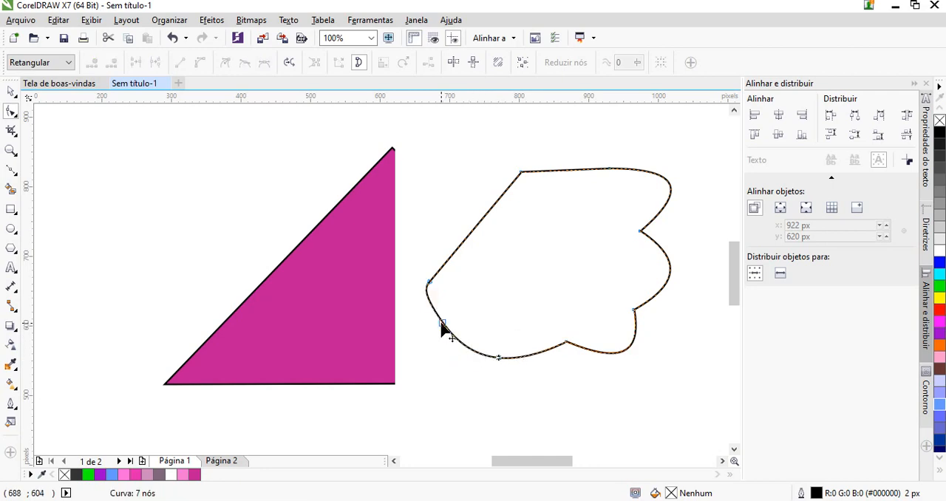
{"action": "left_click_drag", "start_coordinate": [431, 312], "coordinate": [415, 321]}
{"action": "key", "text": "ctrl+z"}
{"action": "right_click", "coordinate": [437, 314]}
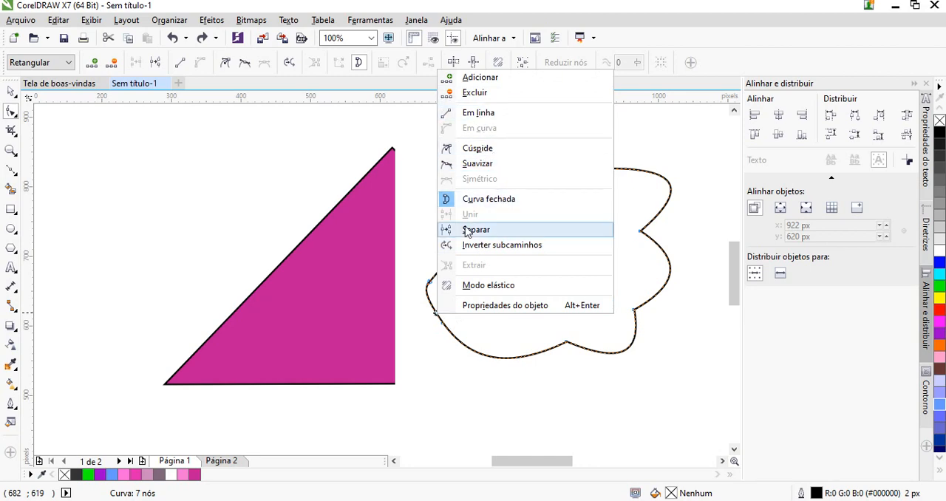
{"action": "left_click", "coordinate": [520, 379]}
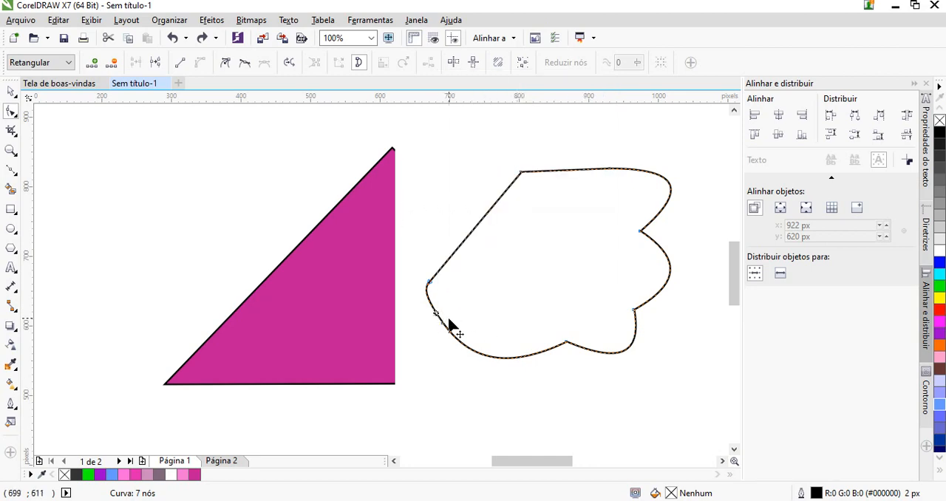
Move the shape's leftmost node upward and its lower-left node inward to about X 705 px, Y 622 px
{"action": "left_click", "coordinate": [443, 323]}
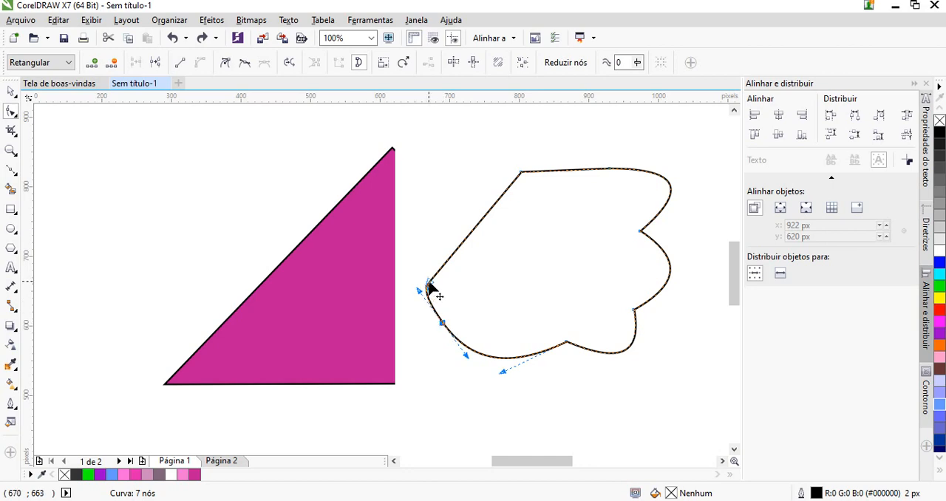
{"action": "left_click_drag", "start_coordinate": [428, 284], "coordinate": [426, 254]}
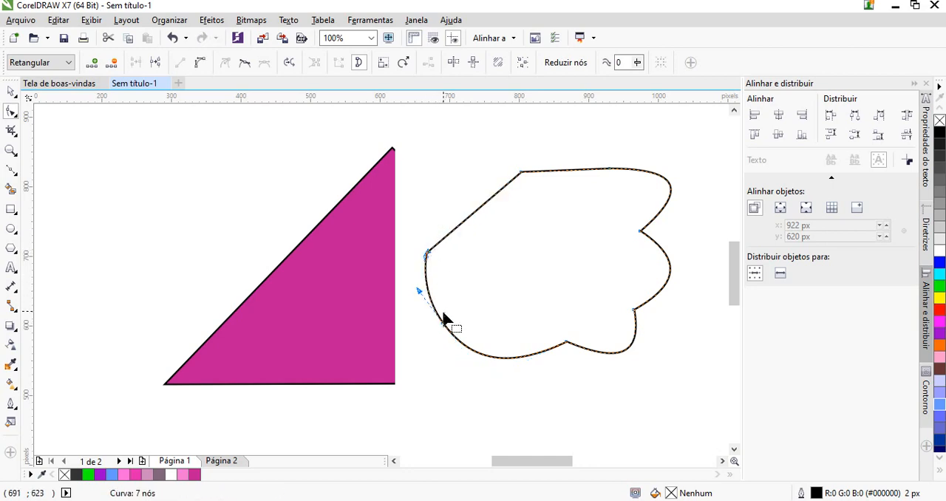
{"action": "left_click_drag", "start_coordinate": [444, 317], "coordinate": [454, 314]}
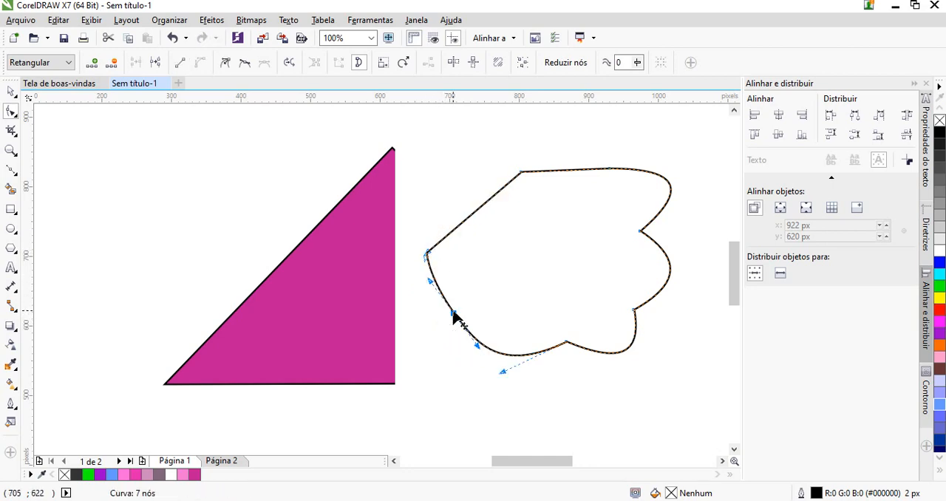
Convert the shape's top edge to a curve and shift the straight upper-left edge slightly upward
{"action": "left_click", "coordinate": [523, 174]}
{"action": "right_click", "coordinate": [522, 173]}
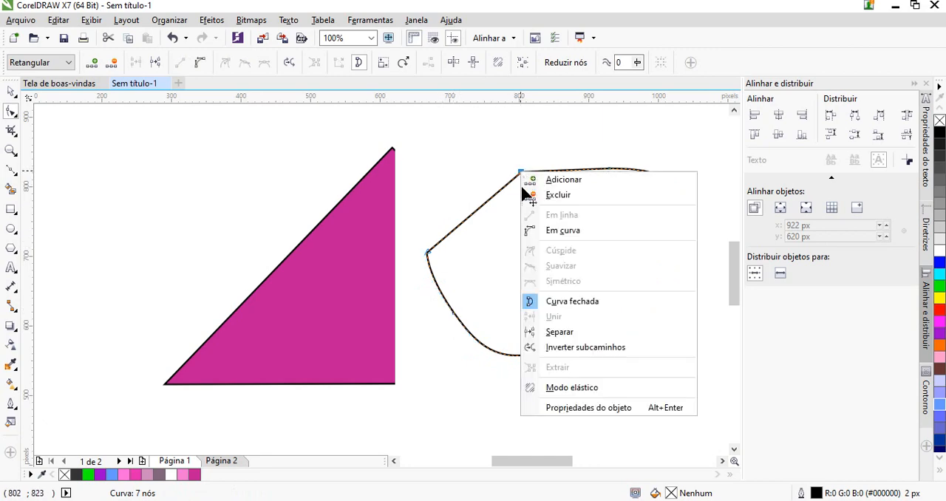
{"action": "left_click", "coordinate": [559, 230]}
{"action": "mouse_move", "coordinate": [494, 195]}
{"action": "left_mouse_down"}
{"action": "mouse_move", "coordinate": [468, 180]}
{"action": "mouse_move", "coordinate": [493, 182]}
{"action": "left_mouse_up"}
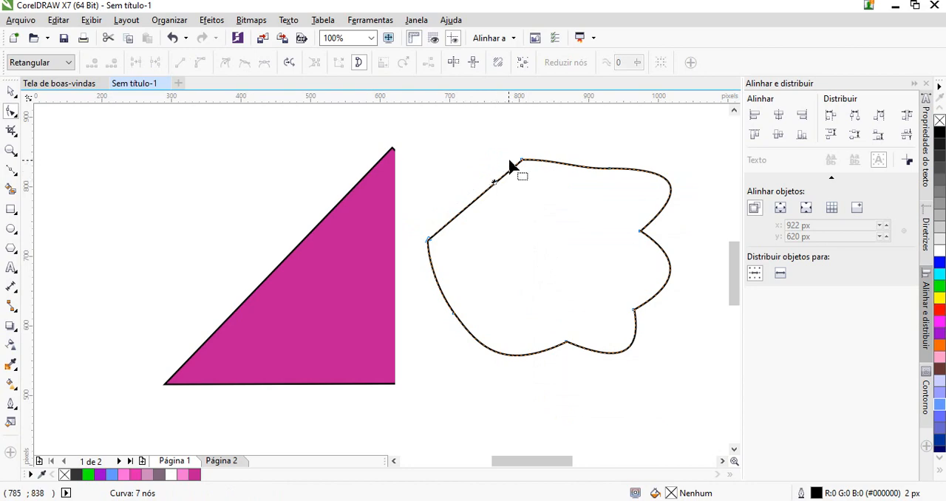
Convert the shape's straight upper-left edge to a curve and bow it up and outward into a rounded corner
{"action": "left_click", "coordinate": [523, 161]}
{"action": "right_click", "coordinate": [429, 243]}
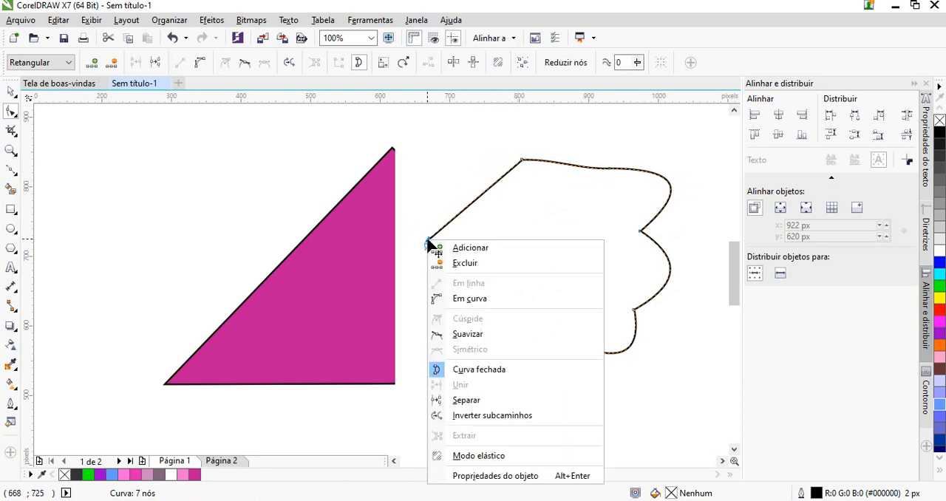
{"action": "left_click", "coordinate": [470, 299]}
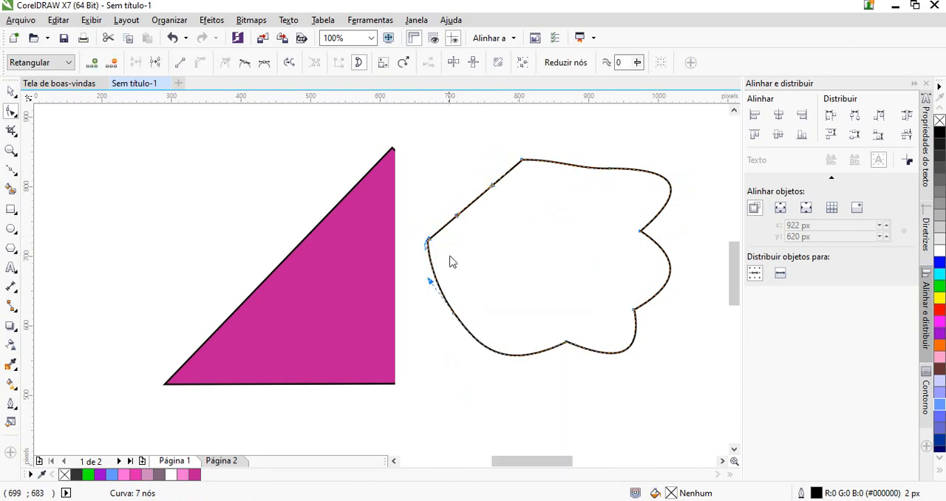
{"action": "left_click", "coordinate": [469, 202]}
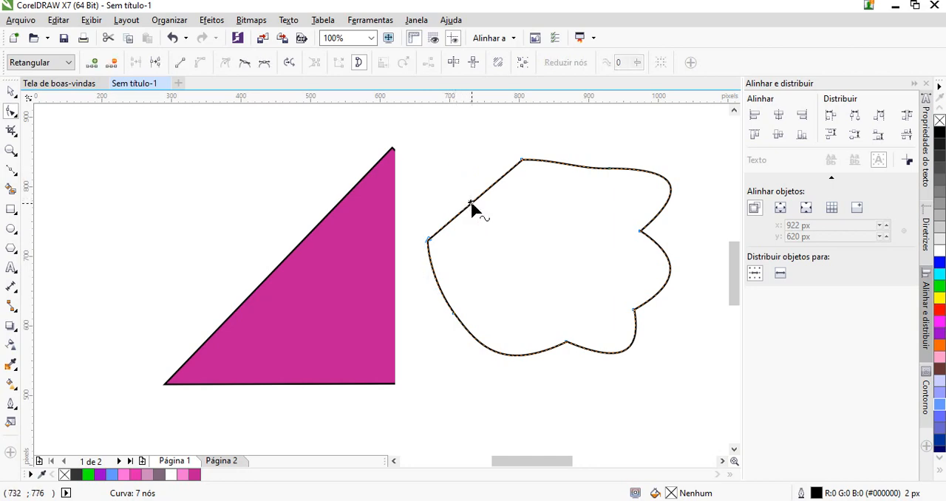
{"action": "left_click_drag", "start_coordinate": [471, 204], "coordinate": [439, 165]}
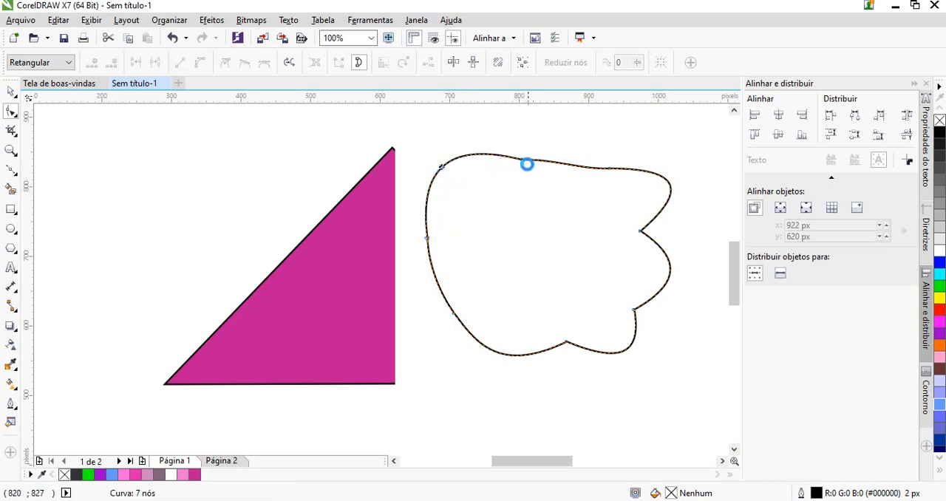
Lower the shape's top node to about X 811 px, Y 796 px and angle both its handles upward into a sharp notch
{"action": "left_click_drag", "start_coordinate": [524, 161], "coordinate": [525, 191]}
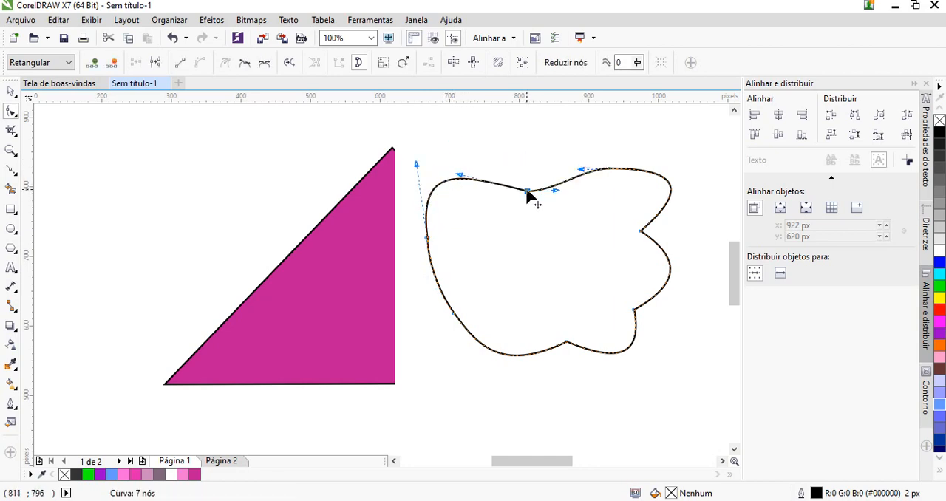
{"action": "scroll", "coordinate": [518, 173], "scroll_direction": "up", "scroll_amount": 2}
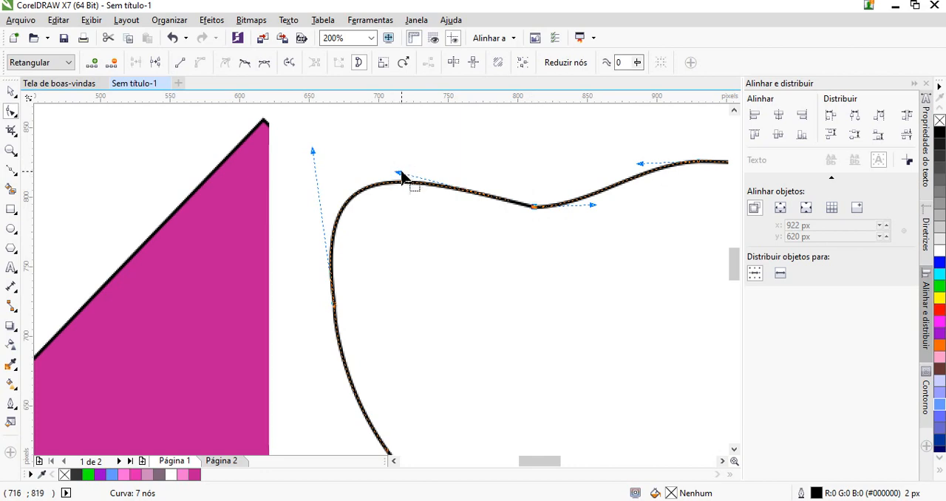
{"action": "left_click_drag", "start_coordinate": [401, 154], "coordinate": [477, 170]}
{"action": "left_click", "coordinate": [536, 206]}
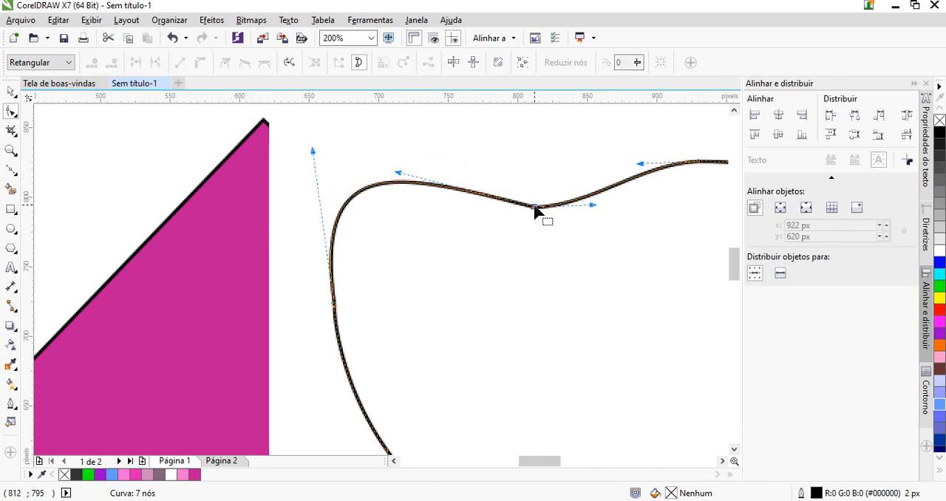
{"action": "left_click_drag", "start_coordinate": [400, 174], "coordinate": [465, 133]}
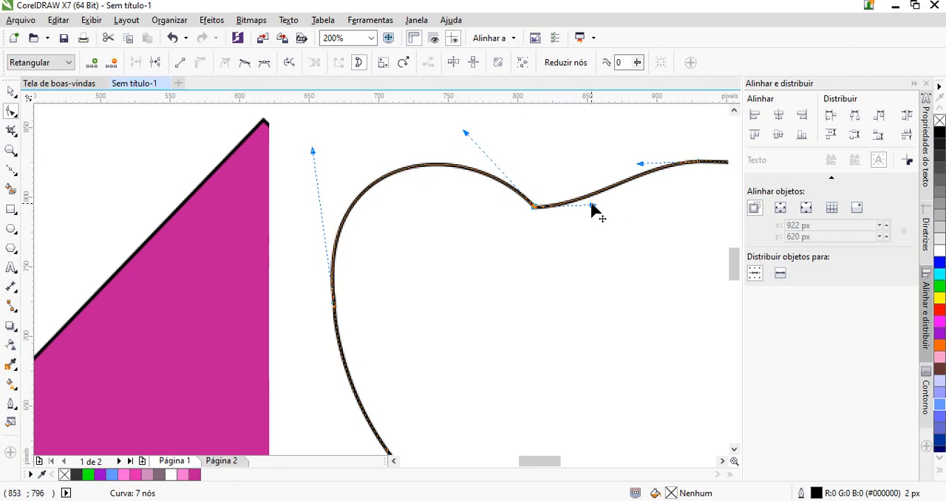
{"action": "left_click_drag", "start_coordinate": [593, 205], "coordinate": [552, 136]}
Swing the notch node's two handles apart, one up to the left and one down to the right, to form a smooth wave
{"action": "scroll", "coordinate": [396, 302], "scroll_direction": "down", "scroll_amount": 2}
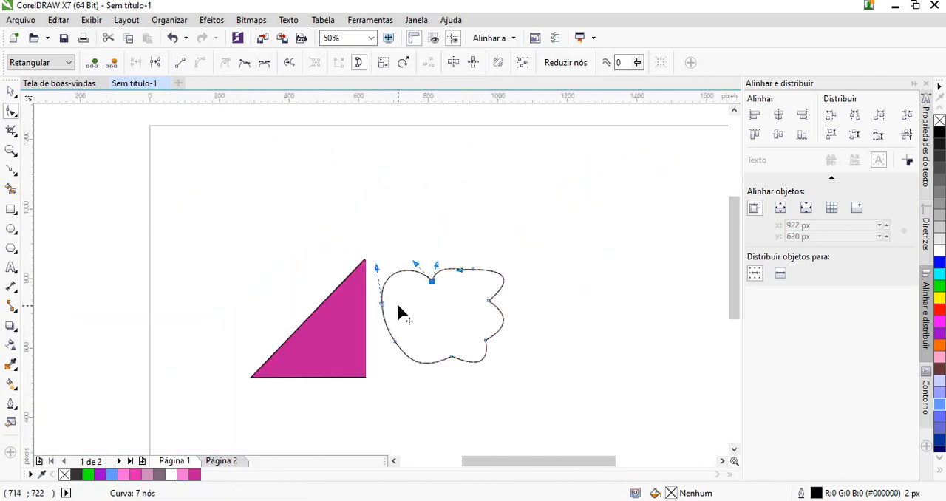
{"action": "scroll", "coordinate": [408, 306], "scroll_direction": "up", "scroll_amount": 1}
{"action": "scroll", "coordinate": [517, 238], "scroll_direction": "up", "scroll_amount": 1}
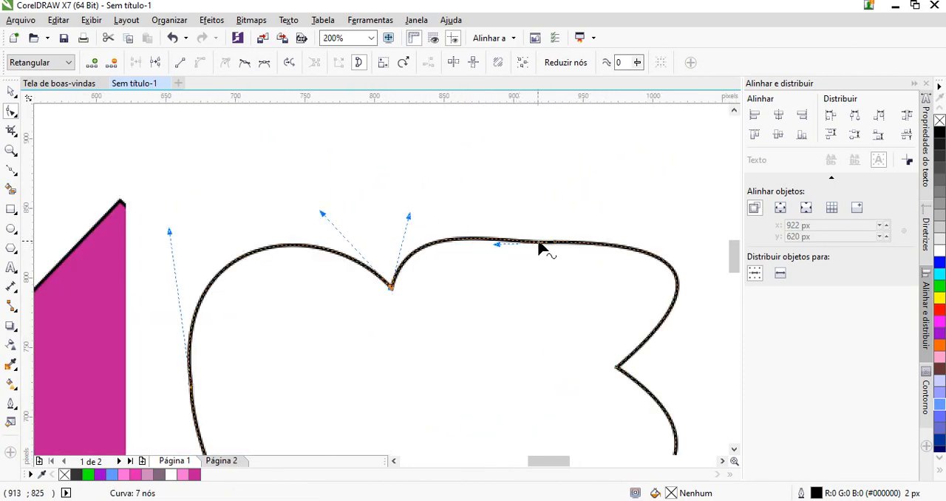
{"action": "left_click_drag", "start_coordinate": [322, 213], "coordinate": [267, 248]}
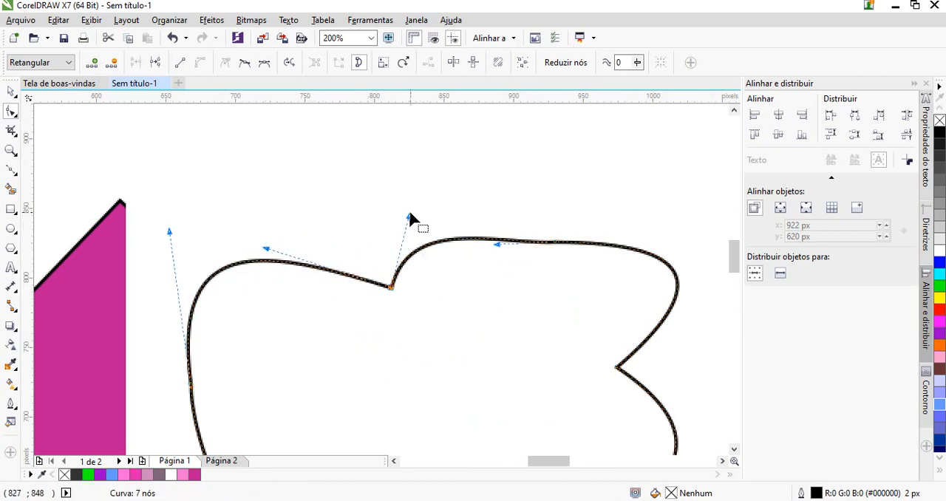
{"action": "left_click_drag", "start_coordinate": [411, 218], "coordinate": [489, 329]}
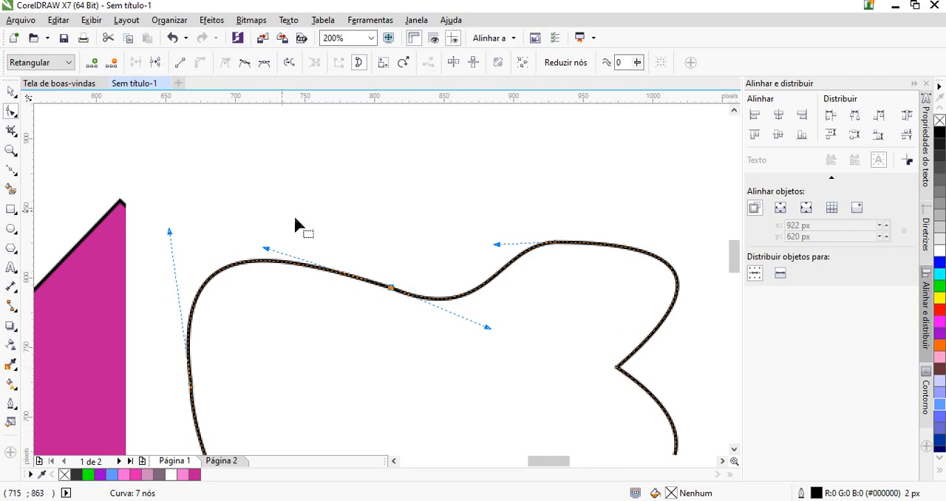
Delete the curved, lobed outline shape beside the magenta triangle
{"action": "scroll", "coordinate": [293, 214], "scroll_direction": "down", "scroll_amount": 3}
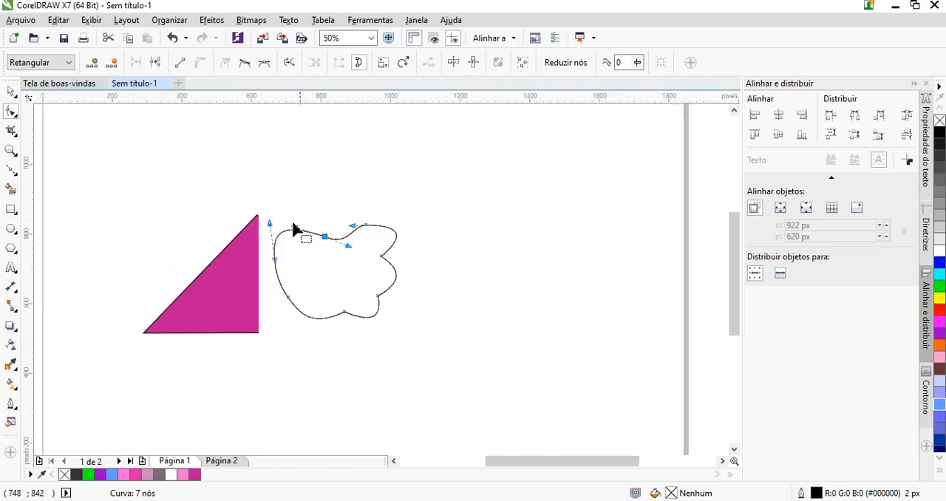
{"action": "left_click", "coordinate": [11, 92]}
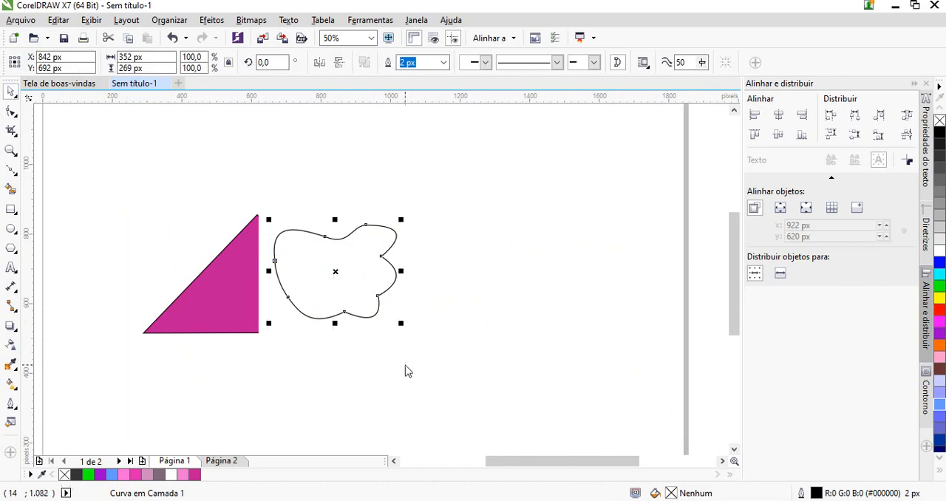
{"action": "right_click", "coordinate": [355, 272]}
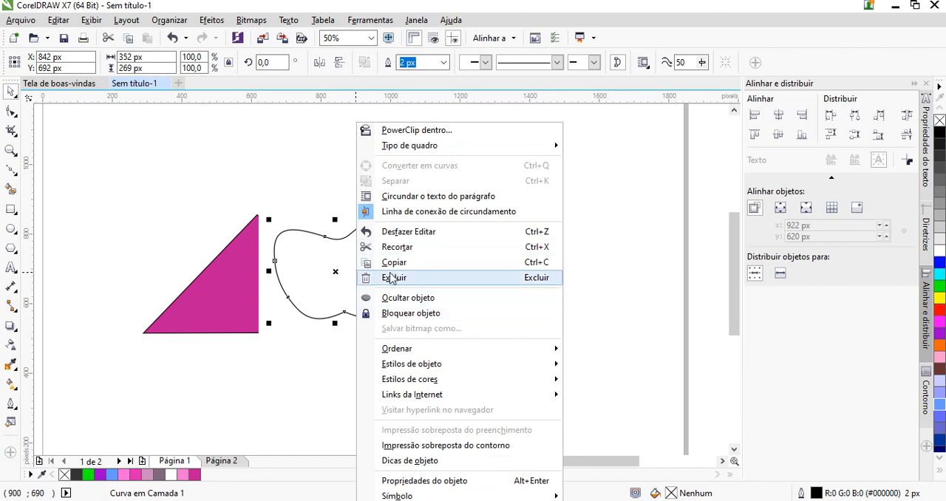
{"action": "left_click", "coordinate": [392, 277]}
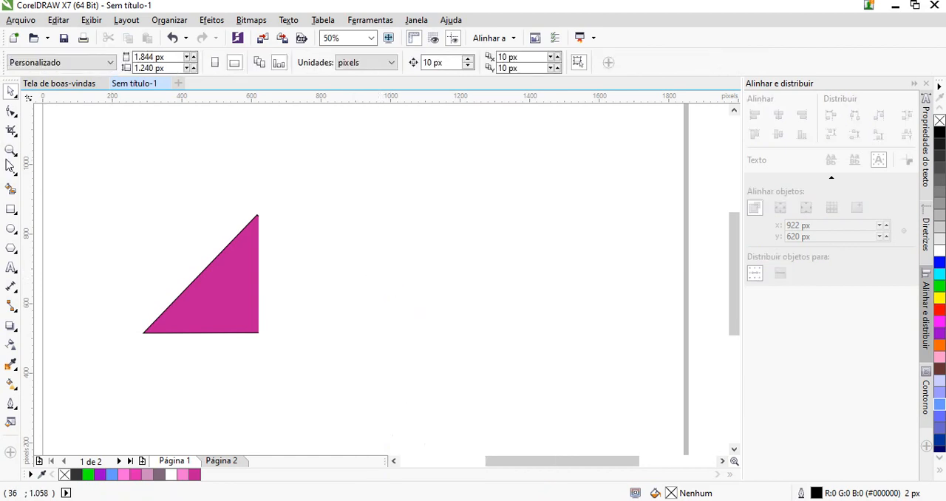
Create an automatic page-sized rectangle of 1844 x 1240 px with the Rectangle tool
{"action": "left_click", "coordinate": [10, 211]}
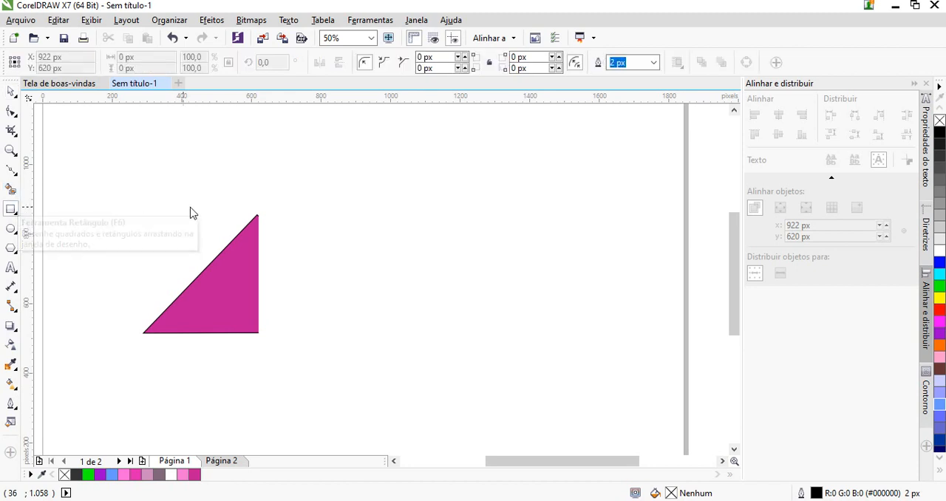
{"action": "scroll", "coordinate": [337, 189], "scroll_direction": "down", "scroll_amount": 1}
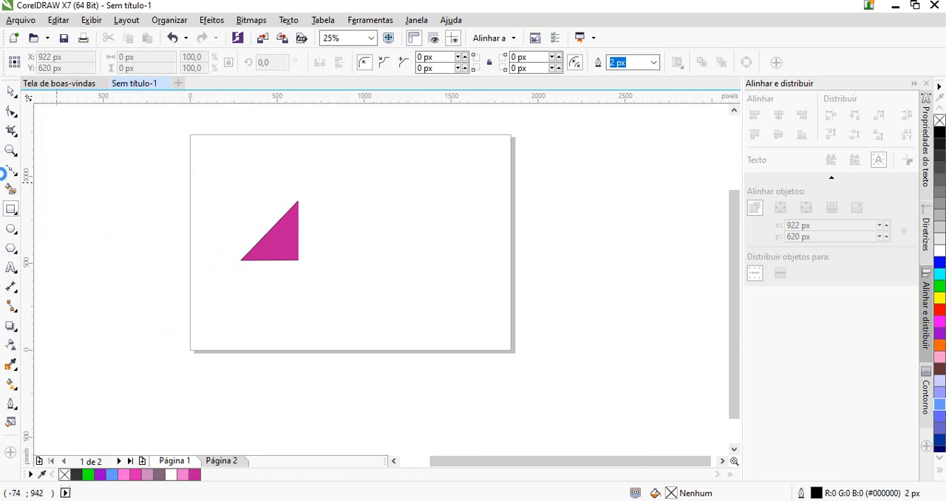
{"action": "double_click", "coordinate": [10, 211]}
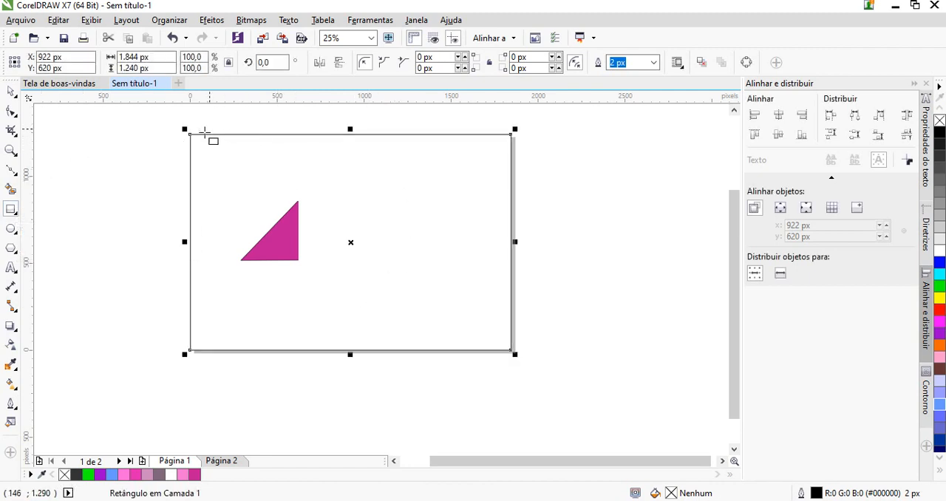
Move the magenta triangle off its black outline to about X 743 px, Y 790 px, and delete the leftover outline piece
{"action": "left_click", "coordinate": [11, 90]}
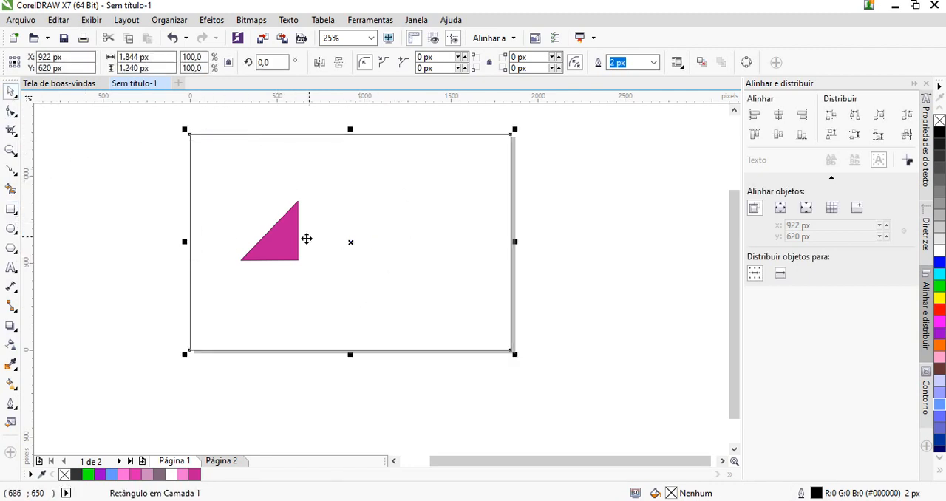
{"action": "left_click_drag", "start_coordinate": [289, 254], "coordinate": [340, 236]}
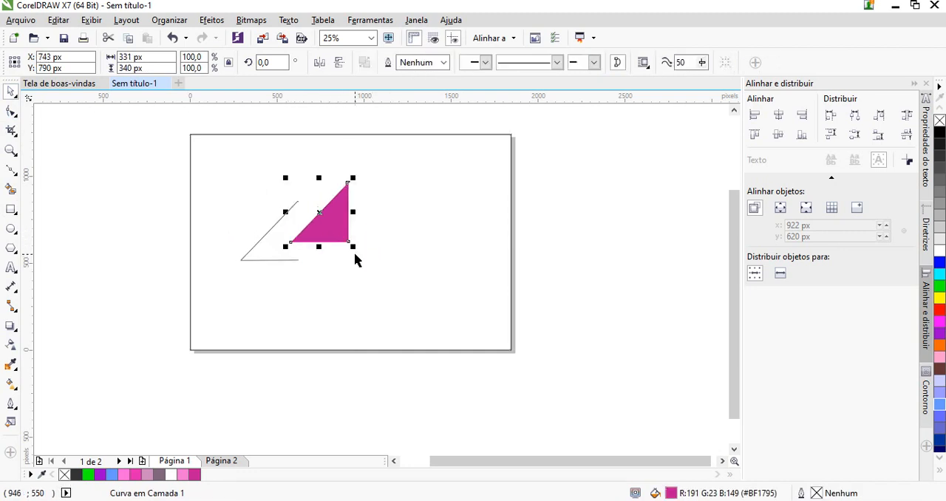
{"action": "left_click", "coordinate": [278, 262]}
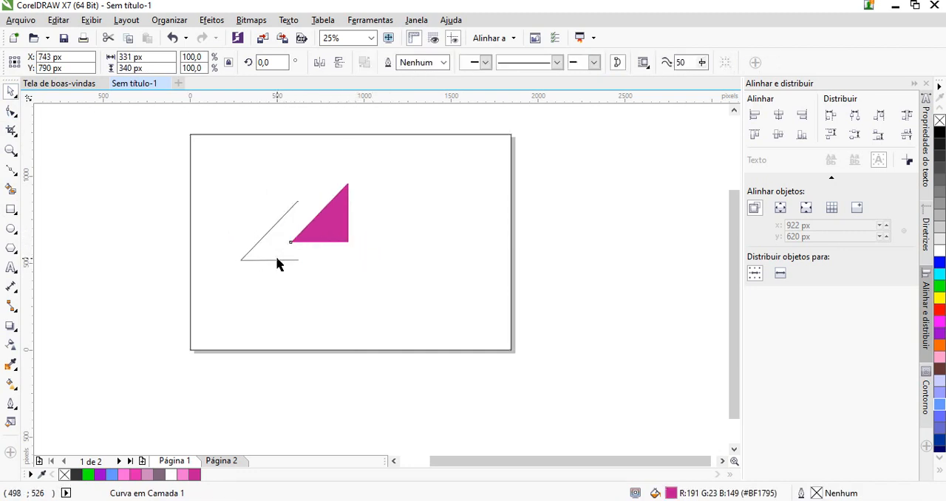
{"action": "left_click", "coordinate": [278, 260]}
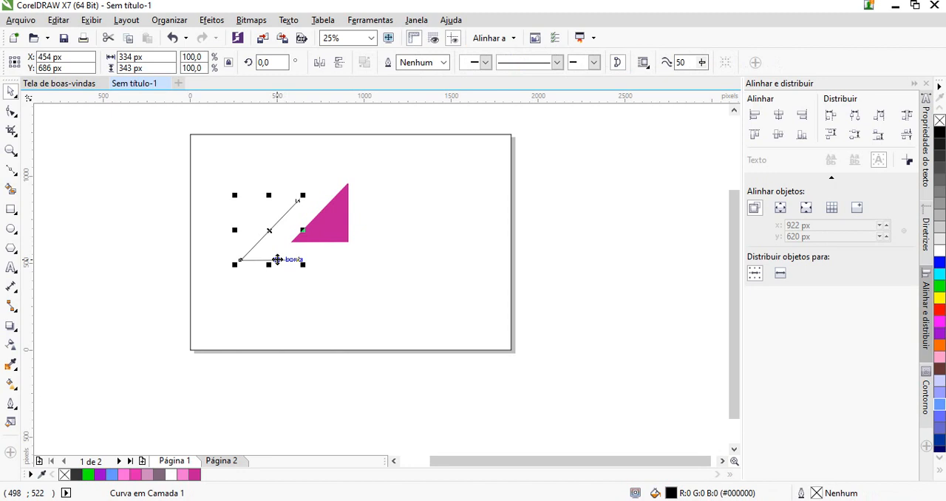
{"action": "key", "text": "Delete"}
Enlarge the magenta triangle to about 714 x 734 px and move it to about X 842 px, Y 645 px
{"action": "left_click", "coordinate": [329, 228]}
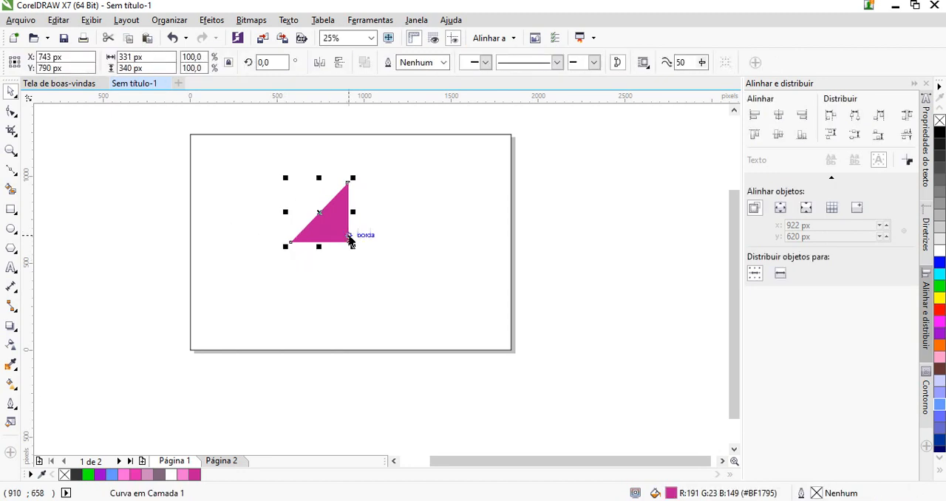
{"action": "left_click_drag", "start_coordinate": [354, 247], "coordinate": [439, 312]}
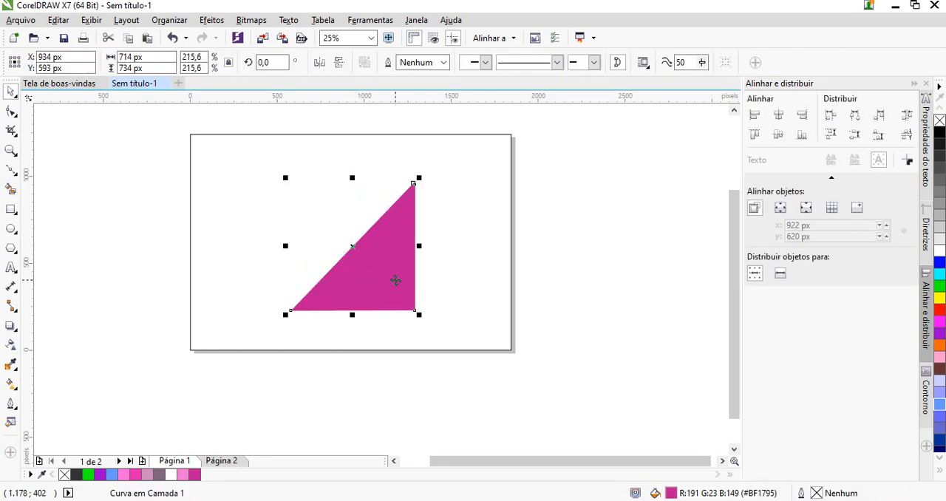
{"action": "left_click_drag", "start_coordinate": [392, 279], "coordinate": [367, 243]}
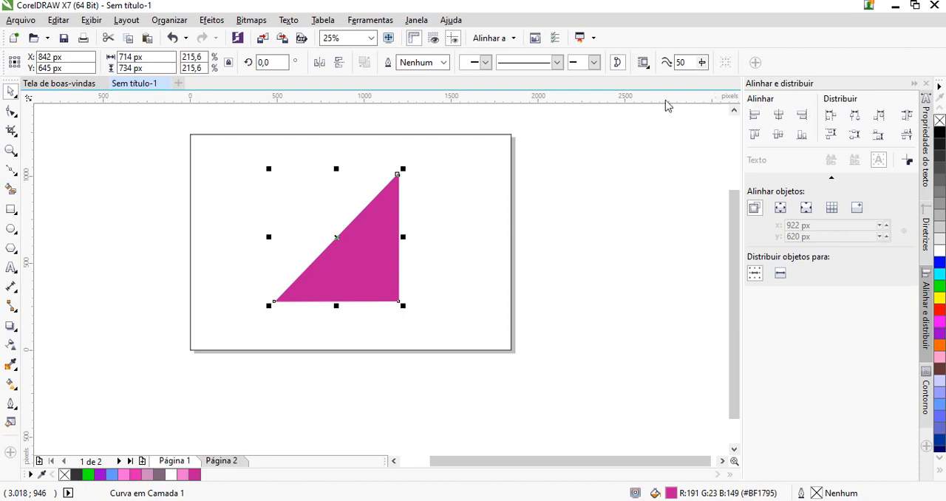
Fill the page-sized rectangle with dark grey #666666 and change its outline to red #FF0000
{"action": "left_click", "coordinate": [511, 156]}
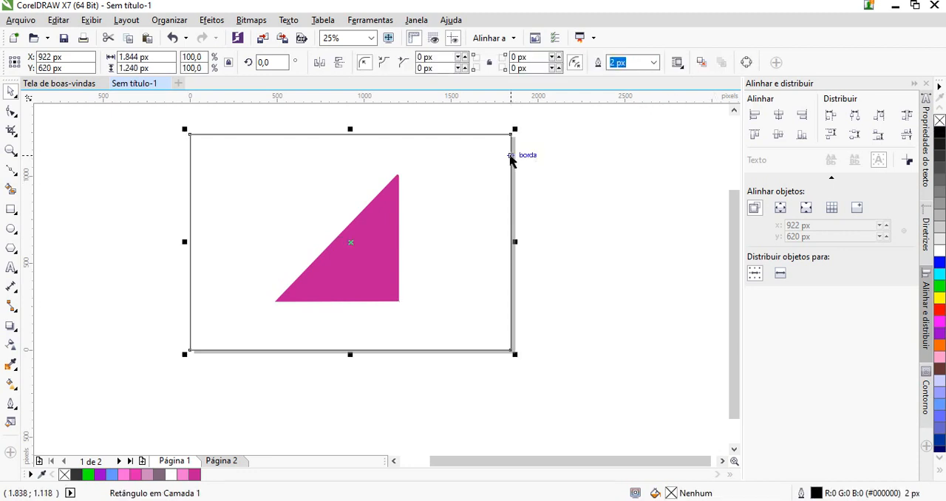
{"action": "right_click", "coordinate": [939, 121]}
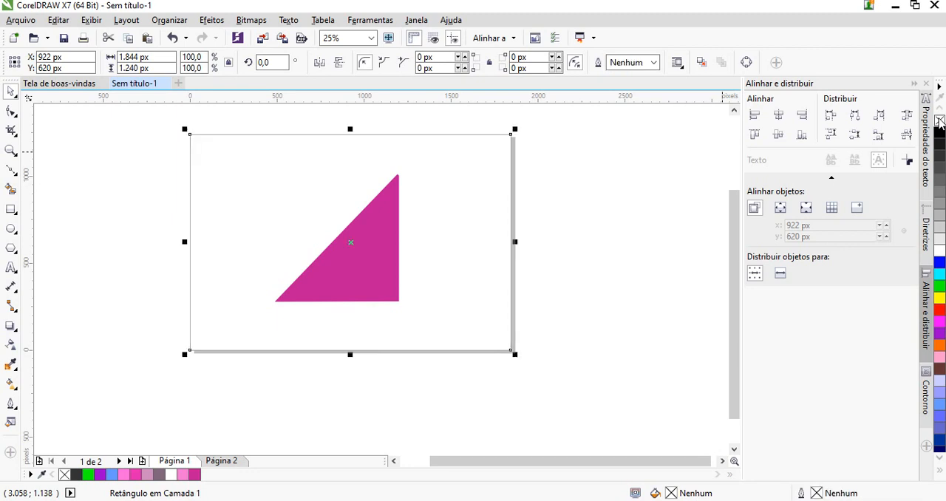
{"action": "left_click", "coordinate": [940, 185]}
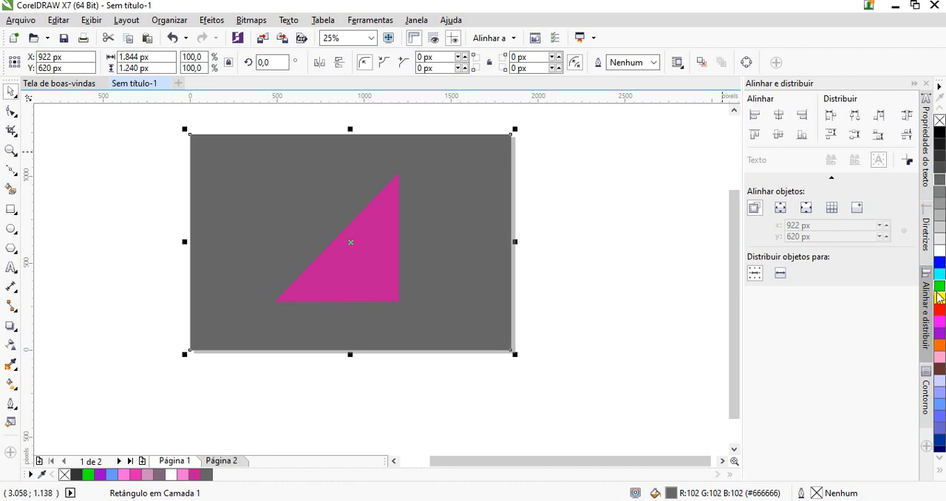
{"action": "right_click", "coordinate": [938, 313]}
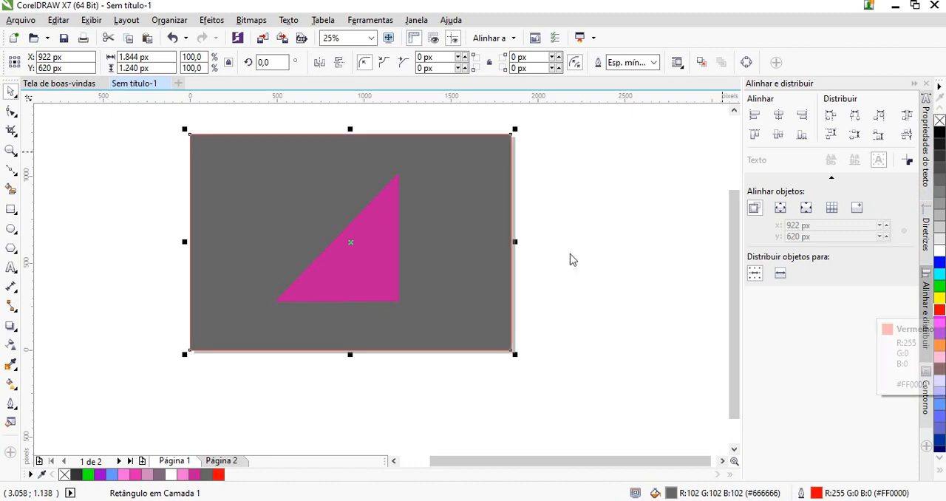
Remove both the fill and the outline from the page-sized rectangle
{"action": "scroll", "coordinate": [551, 259], "scroll_direction": "up", "scroll_amount": 1}
{"action": "scroll", "coordinate": [561, 235], "scroll_direction": "down", "scroll_amount": 1}
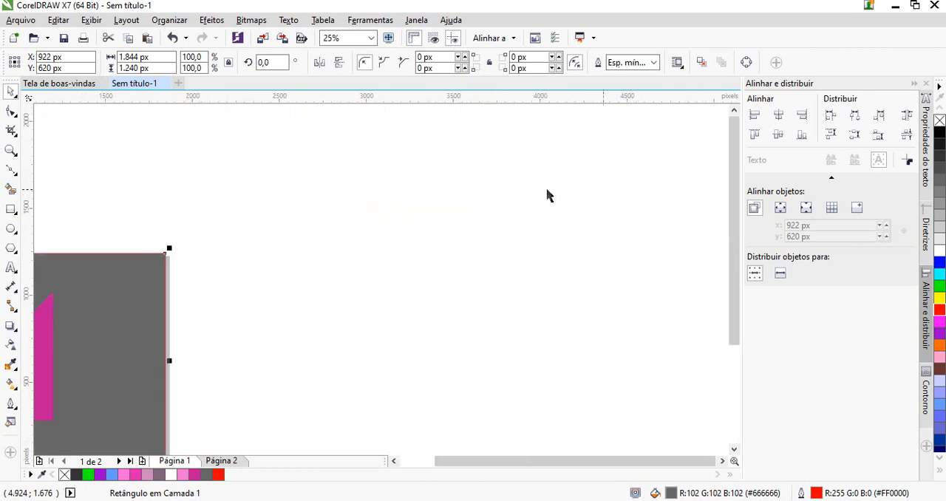
{"action": "scroll", "coordinate": [203, 257], "scroll_direction": "down", "scroll_amount": 2}
{"action": "scroll", "coordinate": [203, 257], "scroll_direction": "up", "scroll_amount": 2}
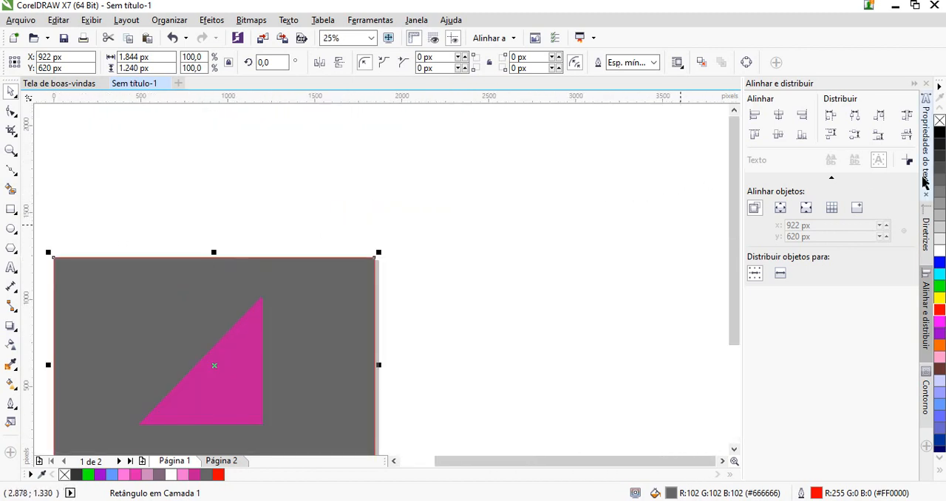
{"action": "left_click", "coordinate": [939, 122]}
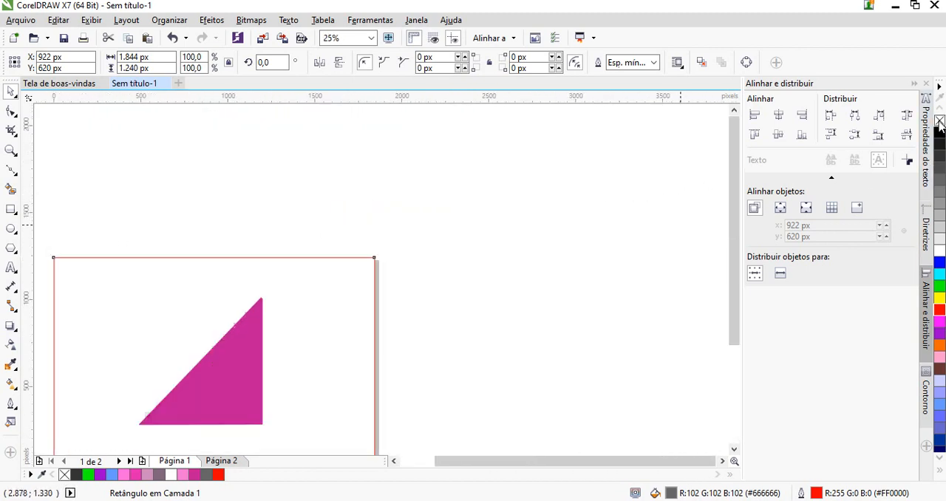
{"action": "right_click", "coordinate": [940, 122]}
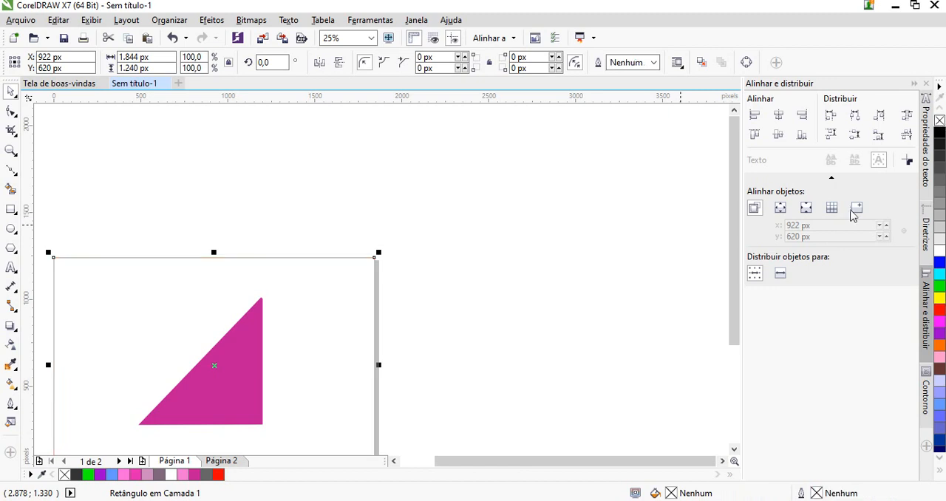
{"action": "scroll", "coordinate": [291, 308], "scroll_direction": "down", "scroll_amount": 2}
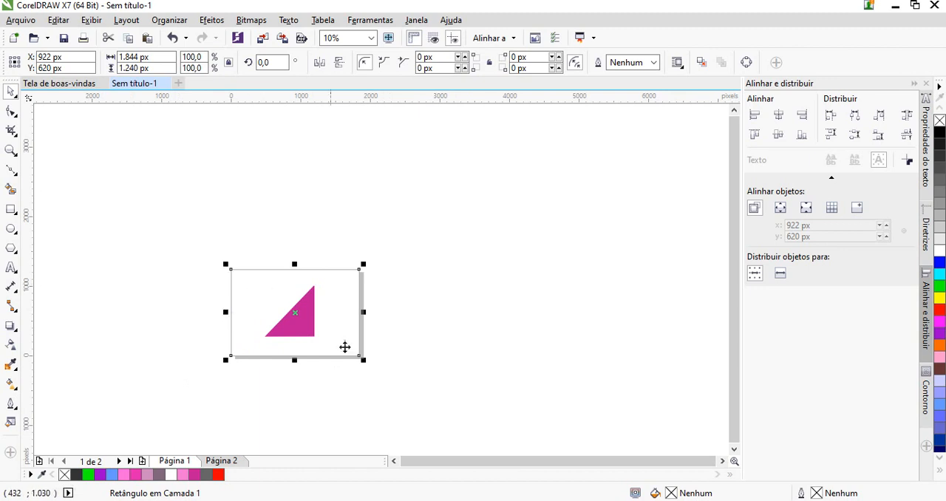
Draw an ellipse about 588 x 616 px just outside the page's upper-left corner and fill it with red #FF0000
{"action": "left_click", "coordinate": [440, 255]}
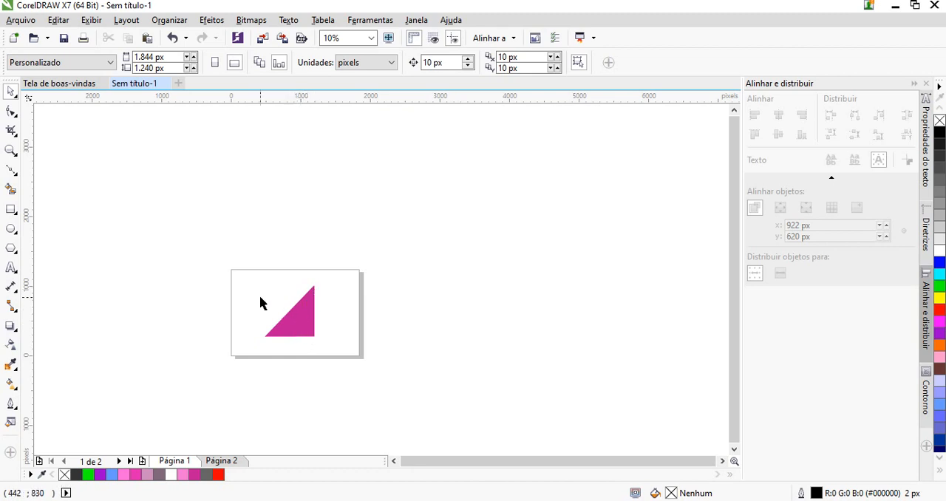
{"action": "scroll", "coordinate": [233, 306], "scroll_direction": "up", "scroll_amount": 2}
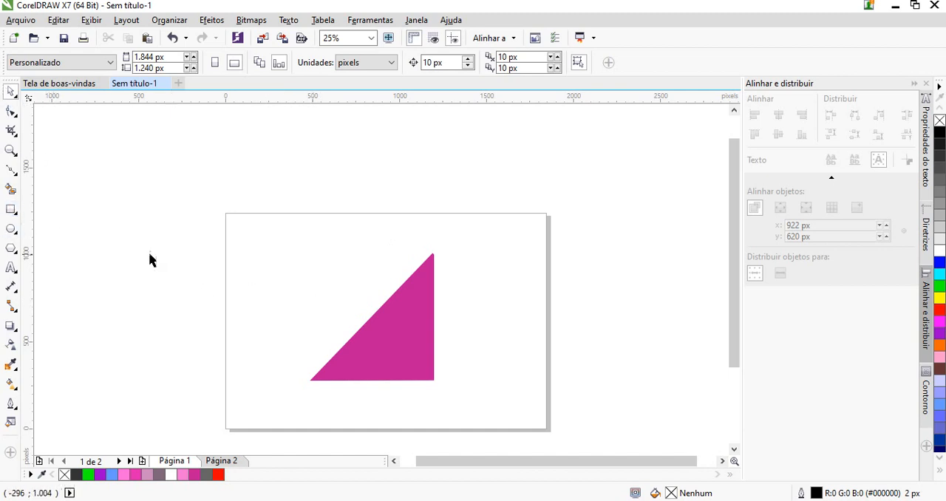
{"action": "left_click", "coordinate": [11, 229]}
{"action": "left_click_drag", "start_coordinate": [115, 181], "coordinate": [219, 289]}
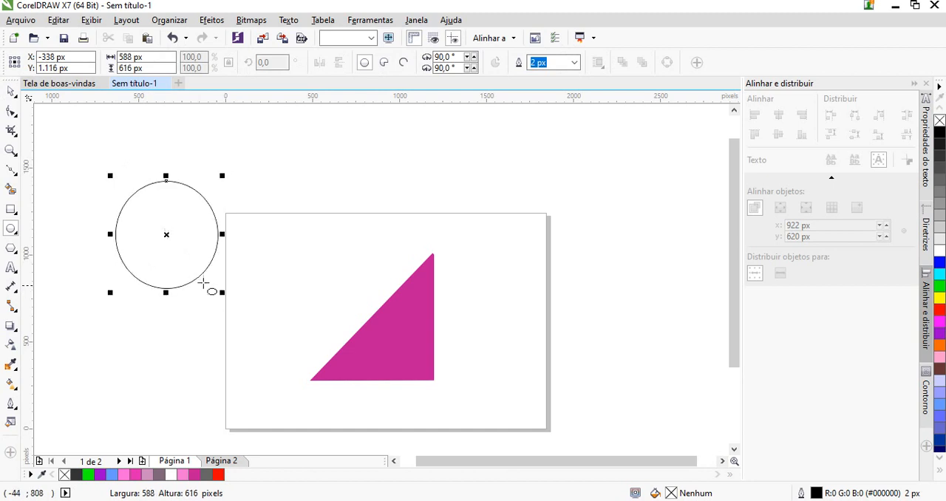
{"action": "left_click", "coordinate": [11, 91]}
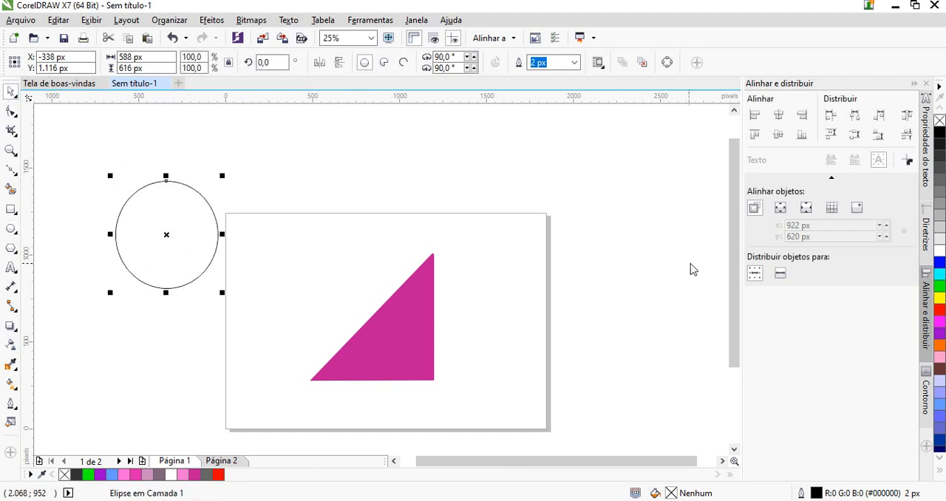
{"action": "left_click", "coordinate": [939, 310]}
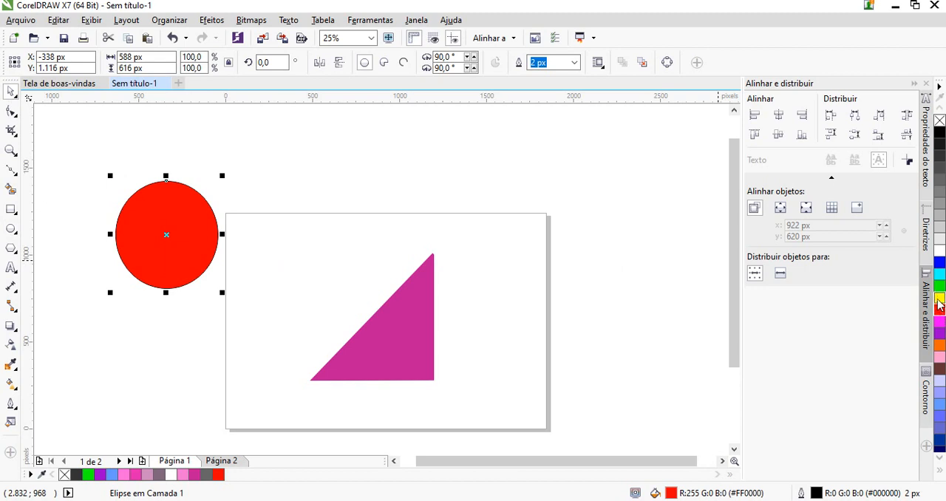
Give the red ellipse a yellow #FFFF00 outline 10 px thick
{"action": "right_click", "coordinate": [940, 300]}
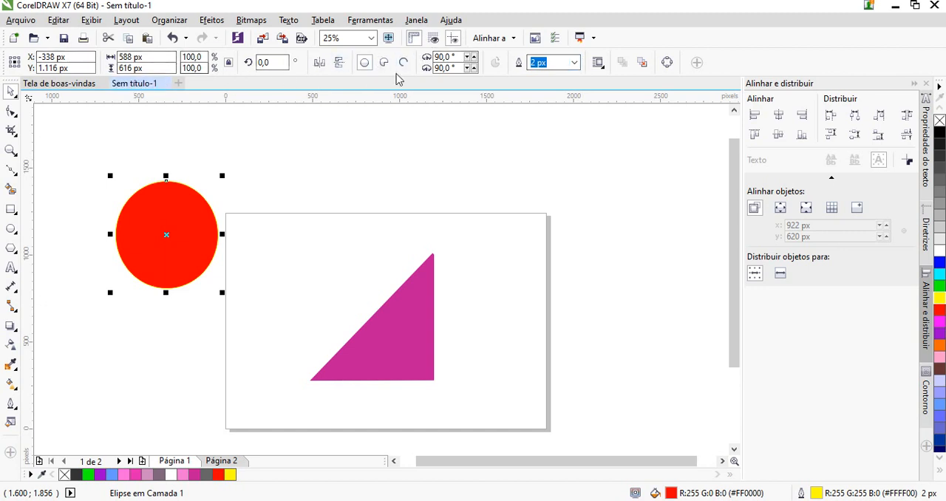
{"action": "left_click", "coordinate": [575, 63]}
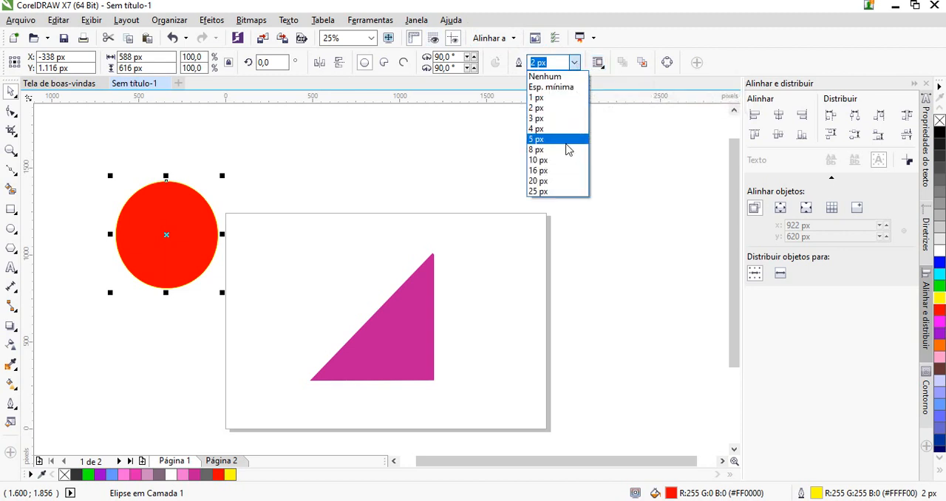
{"action": "left_click", "coordinate": [558, 161]}
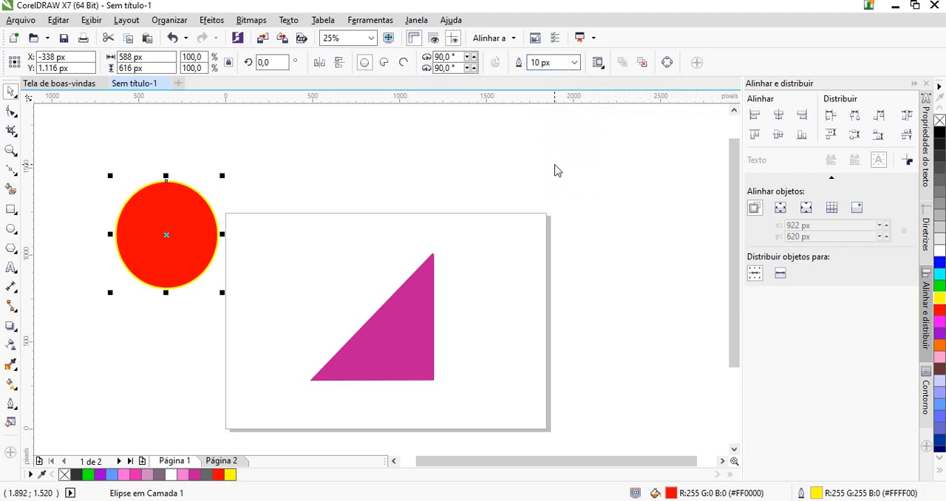
Move the red ellipse onto the page at about X 350 px, Y 816 px, and change its outline to cyan #00FFFF
{"action": "left_click_drag", "start_coordinate": [171, 192], "coordinate": [306, 248]}
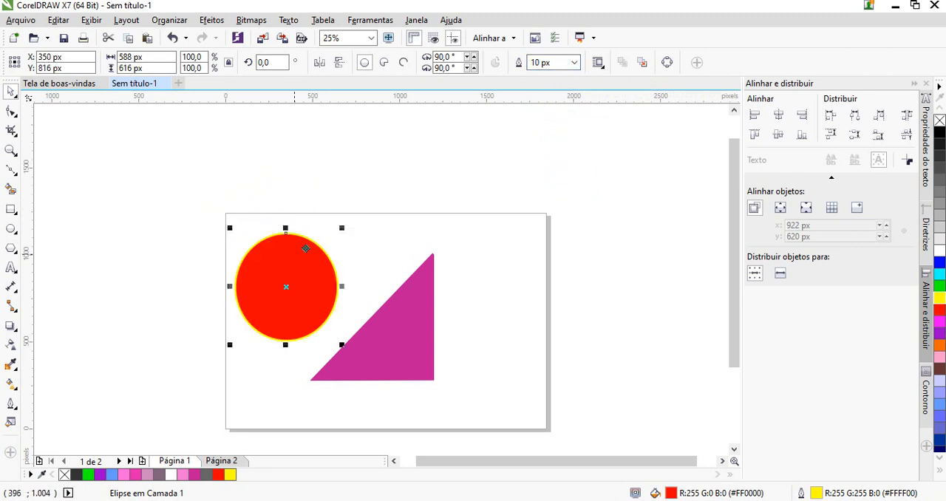
{"action": "right_click", "coordinate": [941, 275]}
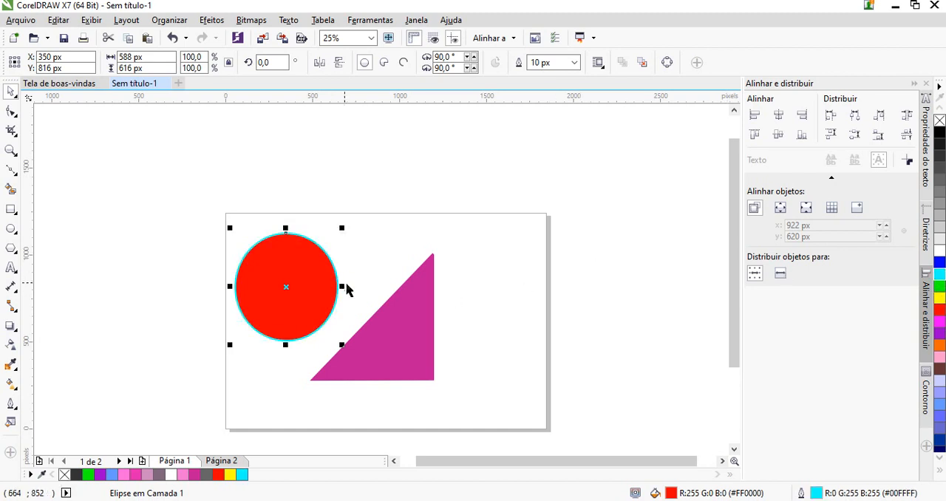
Resize the red ellipse to a circle 650 px wide and 650 px high, with the proportion lock off for the width
{"action": "mouse_move", "coordinate": [343, 287]}
{"action": "left_mouse_down"}
{"action": "mouse_move", "coordinate": [372, 284]}
{"action": "mouse_move", "coordinate": [350, 286]}
{"action": "left_mouse_up"}
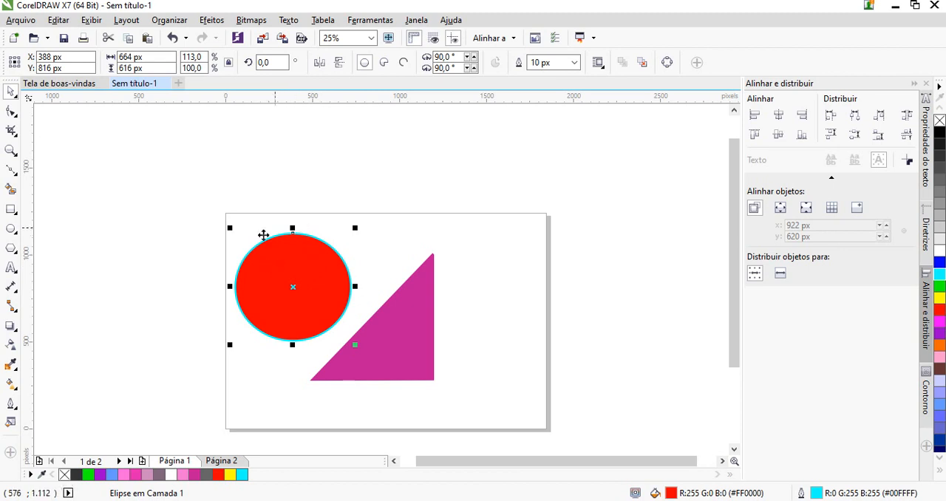
{"action": "left_click", "coordinate": [137, 57]}
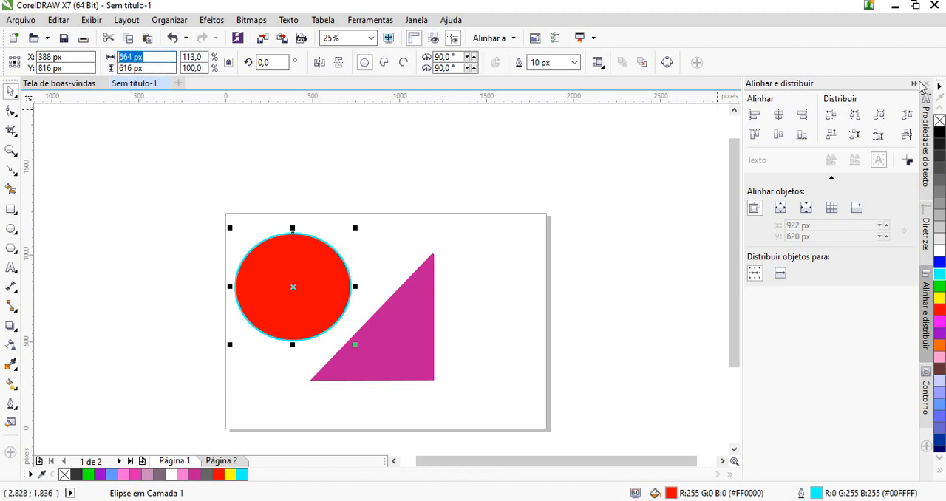
{"action": "type", "text": "650"}
{"action": "key", "text": "Tab"}
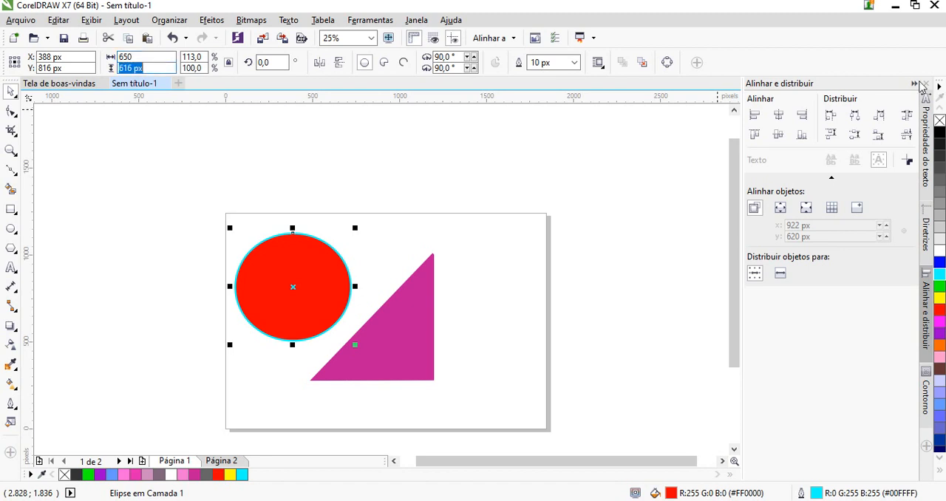
{"action": "type", "text": "650"}
{"action": "key", "text": "Return"}
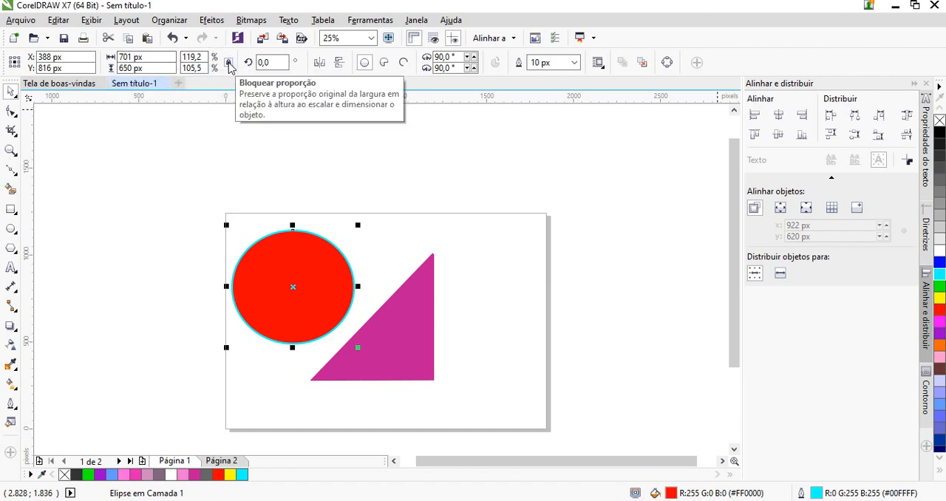
{"action": "left_click", "coordinate": [137, 57]}
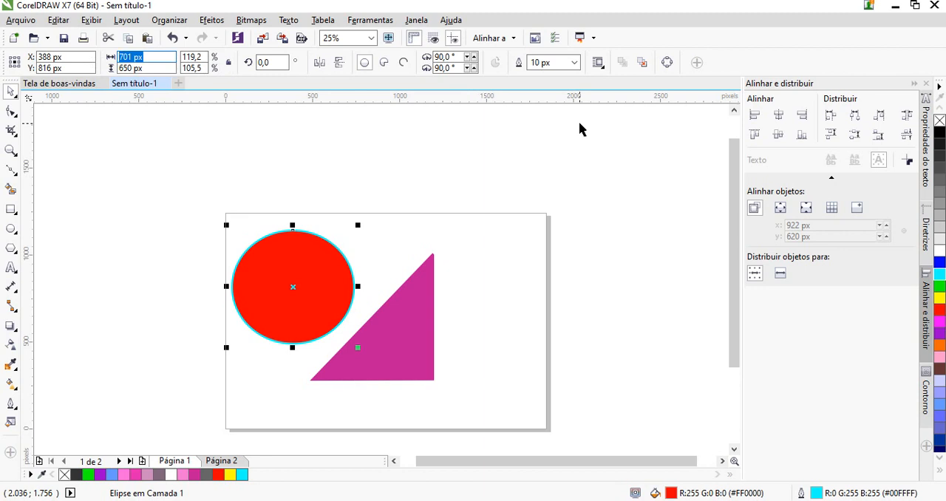
{"action": "type", "text": "650"}
{"action": "key", "text": "Return"}
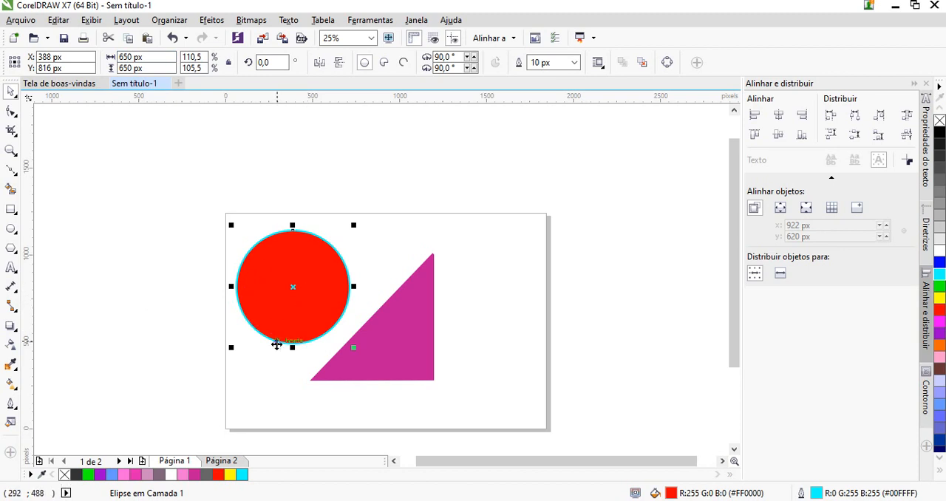
Draw a polygon about 601 x 622 px beside the page's left edge and set it to 8 sides
{"action": "left_click", "coordinate": [11, 250]}
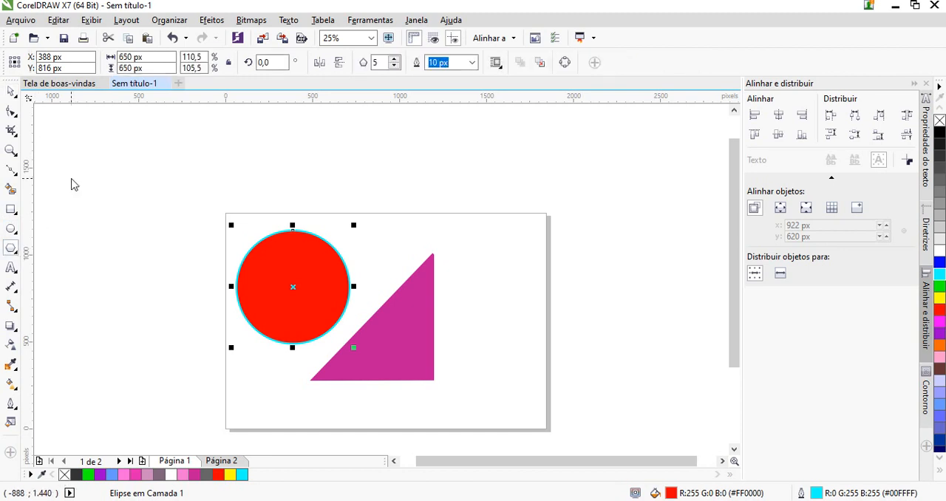
{"action": "left_click_drag", "start_coordinate": [73, 205], "coordinate": [185, 331]}
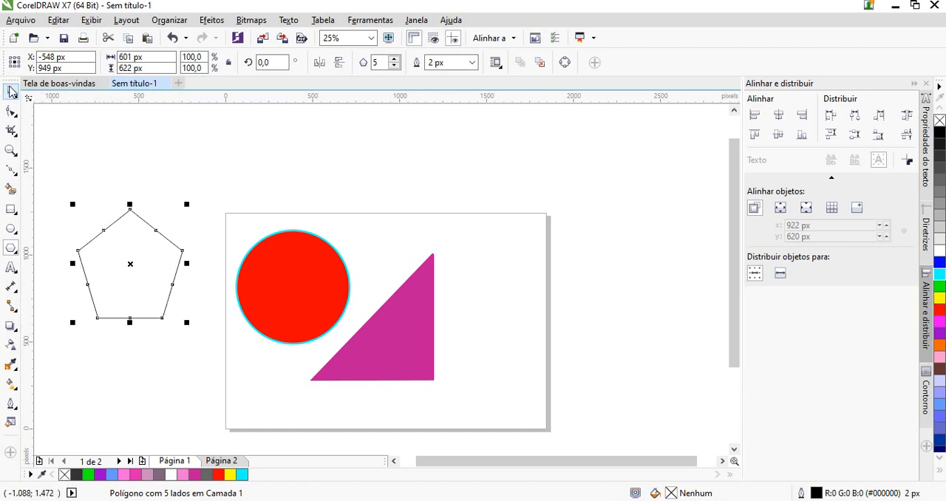
{"action": "double_click", "coordinate": [378, 63]}
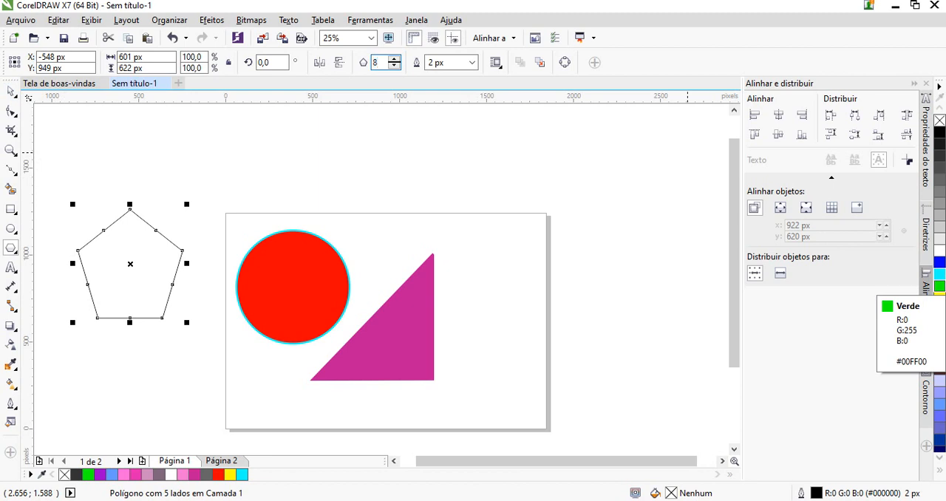
{"action": "type", "text": "8"}
{"action": "key", "text": "Return"}
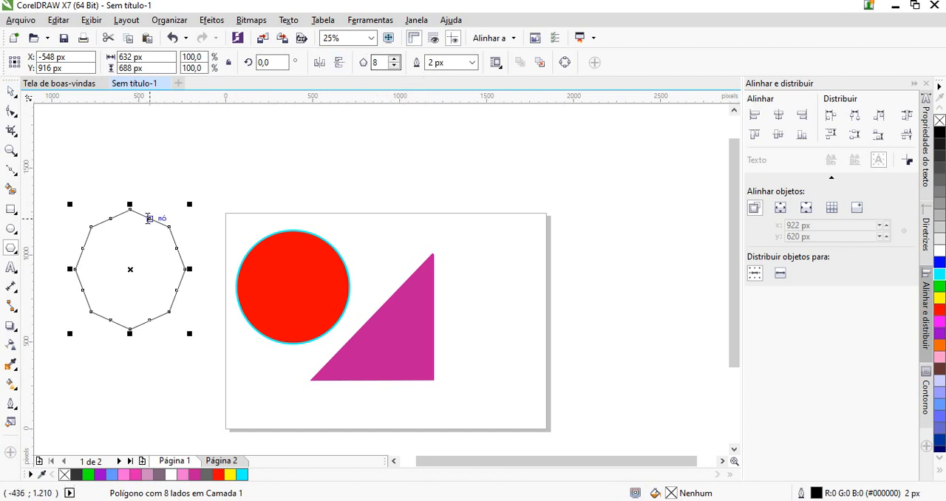
Pull a corner node of the octagon inward to form an eight-pointed star and fill it with yellow #FFFF00
{"action": "left_click", "coordinate": [10, 111]}
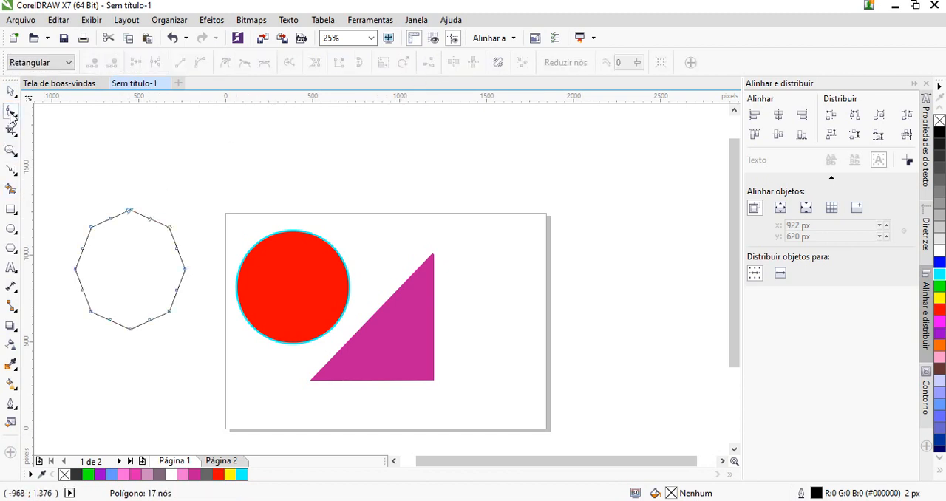
{"action": "left_click_drag", "start_coordinate": [92, 229], "coordinate": [113, 254]}
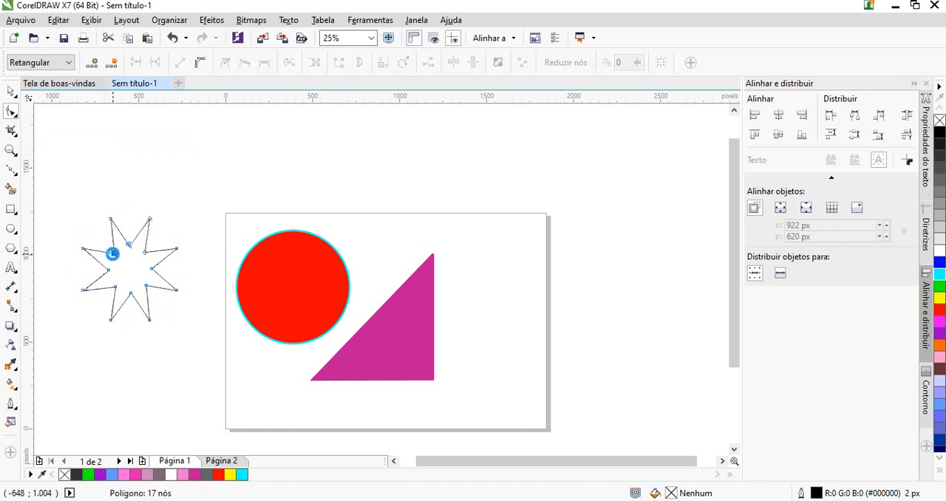
{"action": "left_click", "coordinate": [230, 475]}
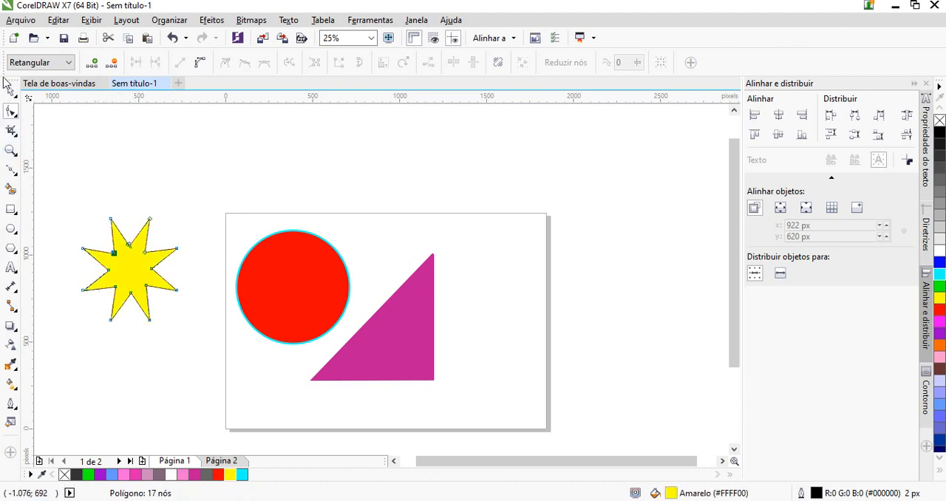
Draw a five-pointed star about 422 x 492 px at the page's upper-right corner and fill it with cyan #00FFFF
{"action": "left_click", "coordinate": [17, 254]}
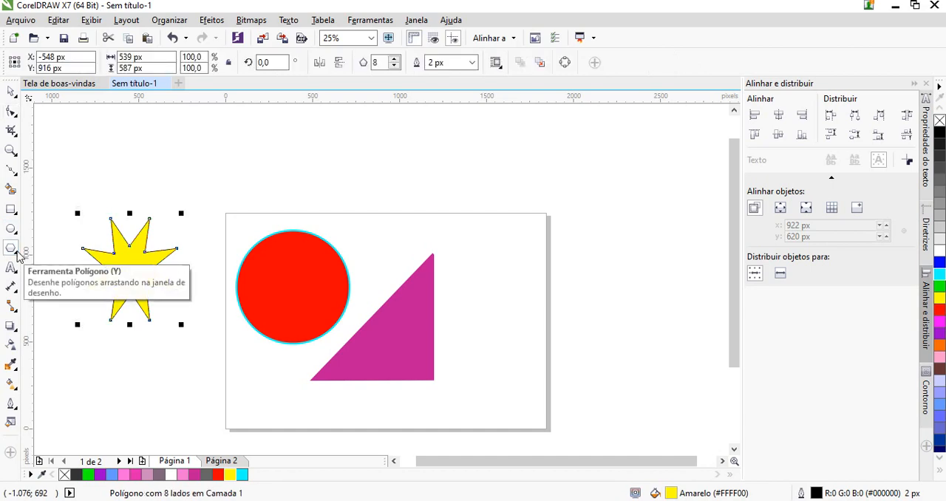
{"action": "right_click", "coordinate": [18, 255]}
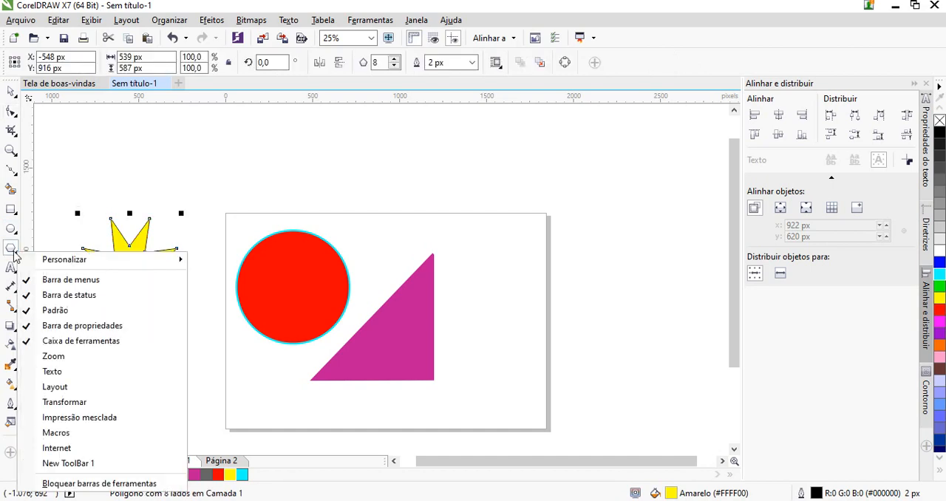
{"action": "left_click", "coordinate": [14, 251]}
{"action": "left_click", "coordinate": [18, 255]}
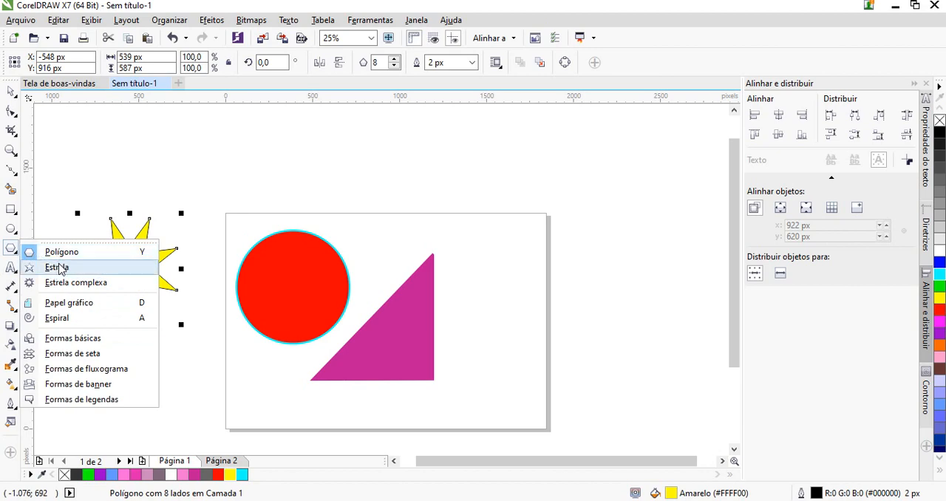
{"action": "left_click", "coordinate": [57, 268]}
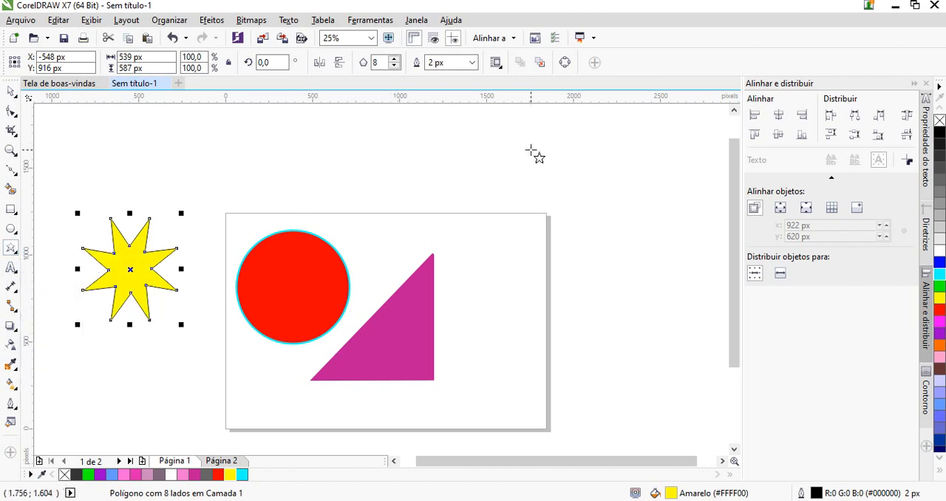
{"action": "left_click_drag", "start_coordinate": [534, 151], "coordinate": [609, 241]}
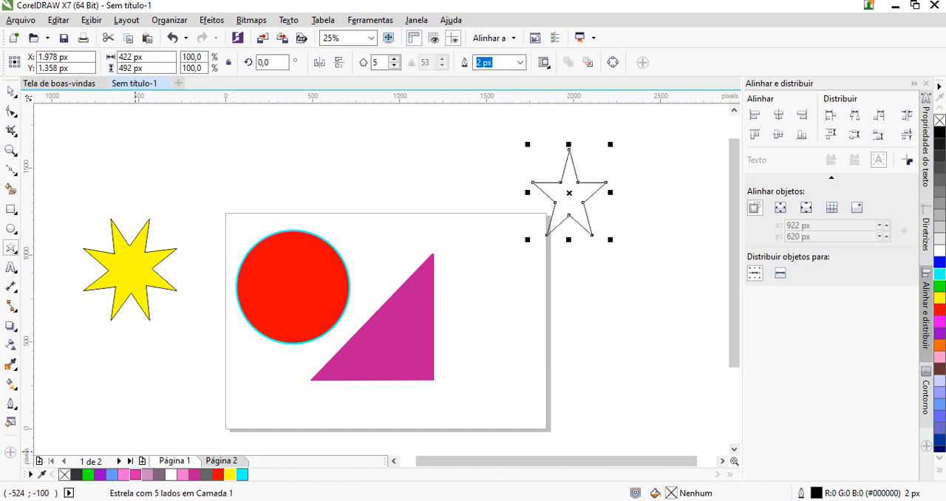
{"action": "left_click", "coordinate": [242, 475]}
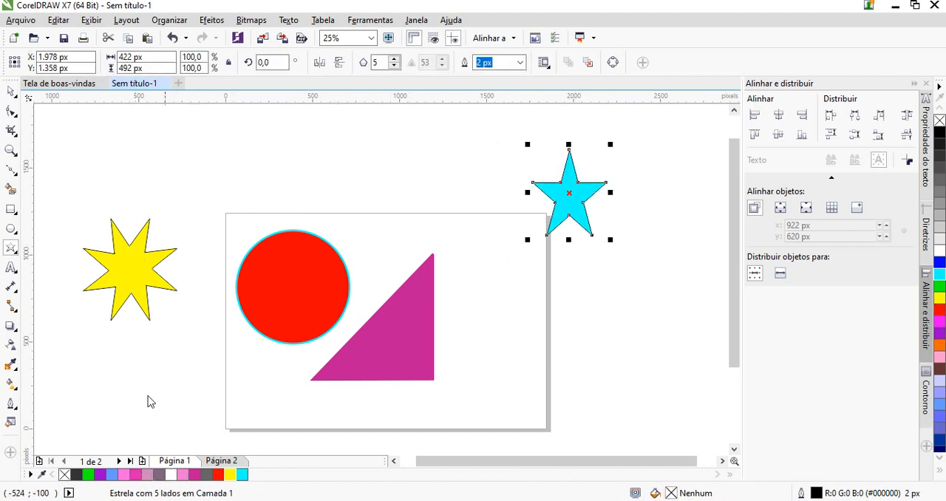
Draw a heart basic shape about 400 x 364 px over the page's right edge and fill it with red #FF0000
{"action": "right_click", "coordinate": [18, 255]}
{"action": "left_click", "coordinate": [15, 253]}
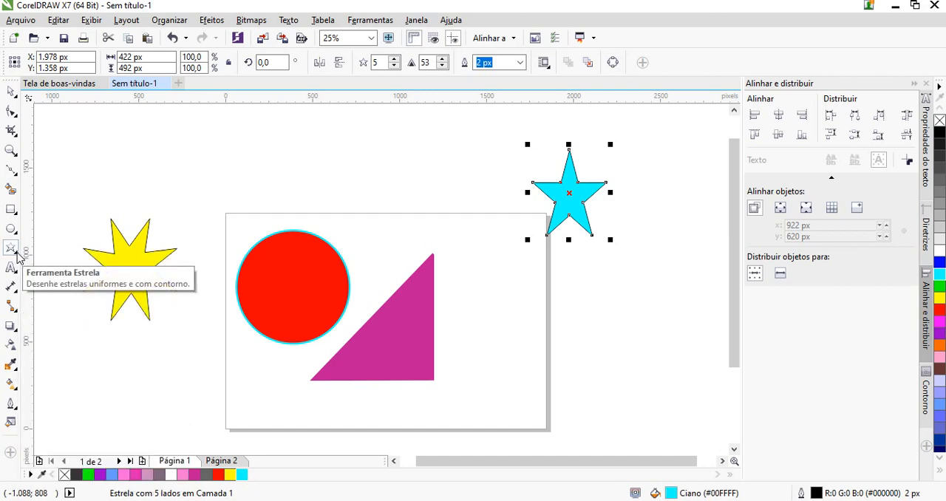
{"action": "left_click", "coordinate": [18, 254]}
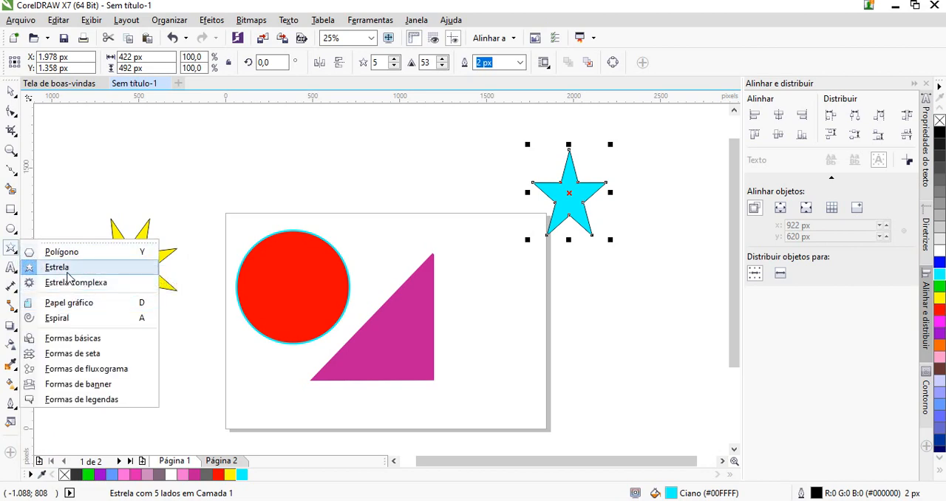
{"action": "left_click", "coordinate": [74, 345]}
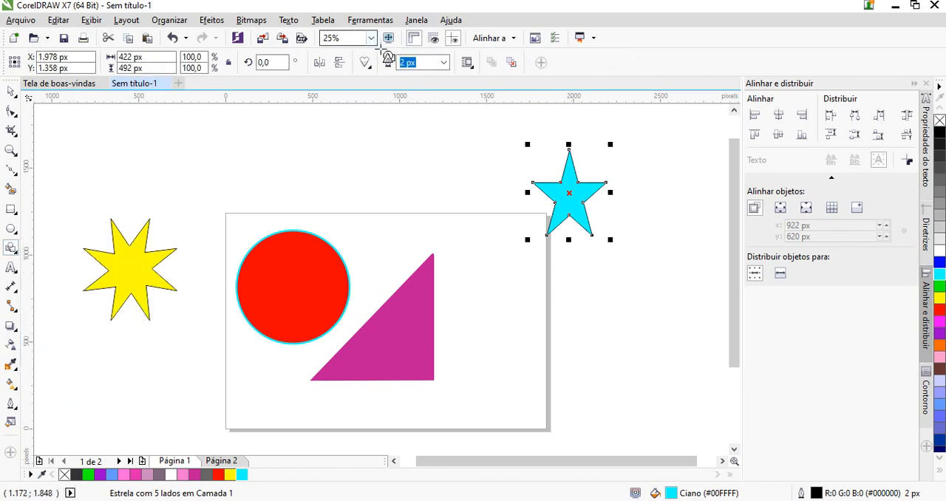
{"action": "left_click", "coordinate": [366, 65]}
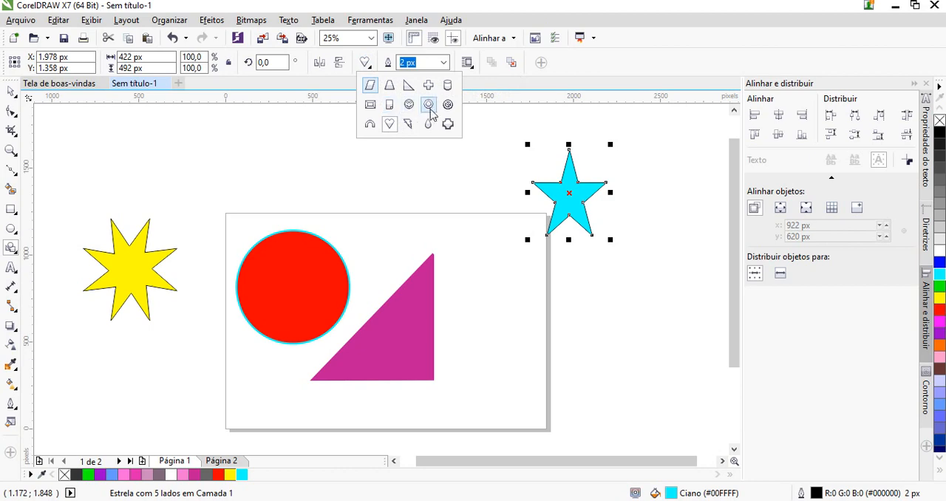
{"action": "left_click", "coordinate": [390, 124]}
{"action": "left_click_drag", "start_coordinate": [485, 270], "coordinate": [561, 340]}
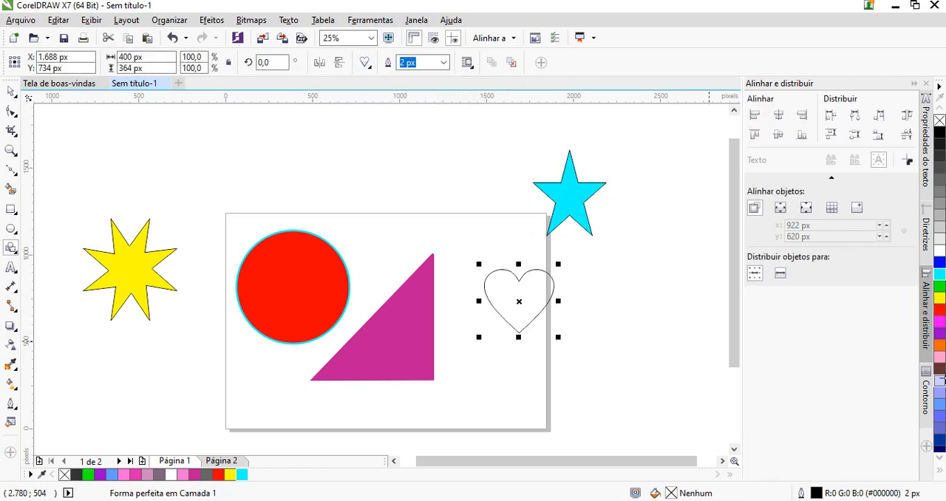
{"action": "left_click", "coordinate": [939, 311]}
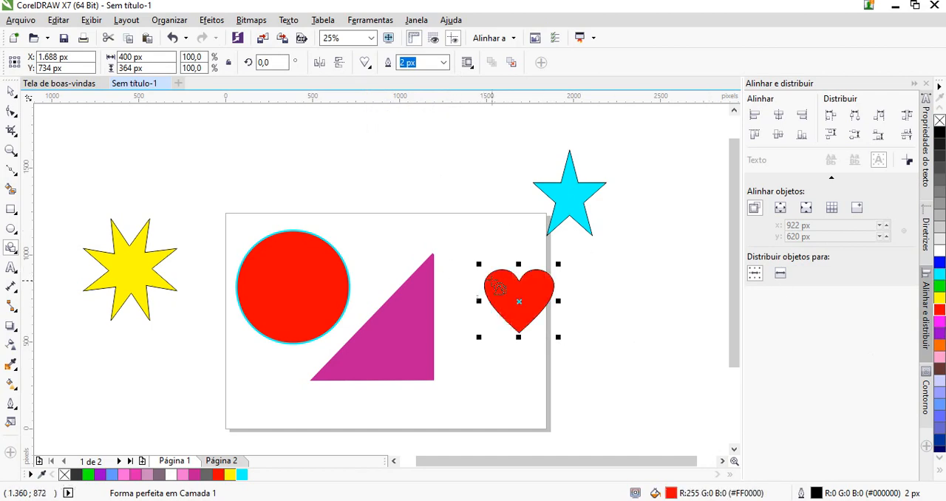
Draw a smiley-face basic shape about 380 x 380 px beside the heart, off the page, and fill it with yellow #FFFF00
{"action": "left_click", "coordinate": [371, 66]}
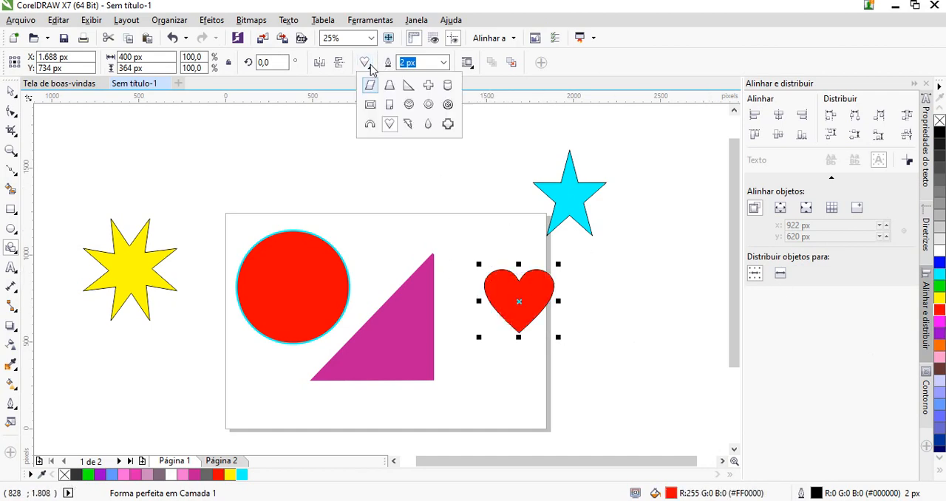
{"action": "left_click", "coordinate": [409, 105]}
{"action": "left_click_drag", "start_coordinate": [580, 262], "coordinate": [656, 339]}
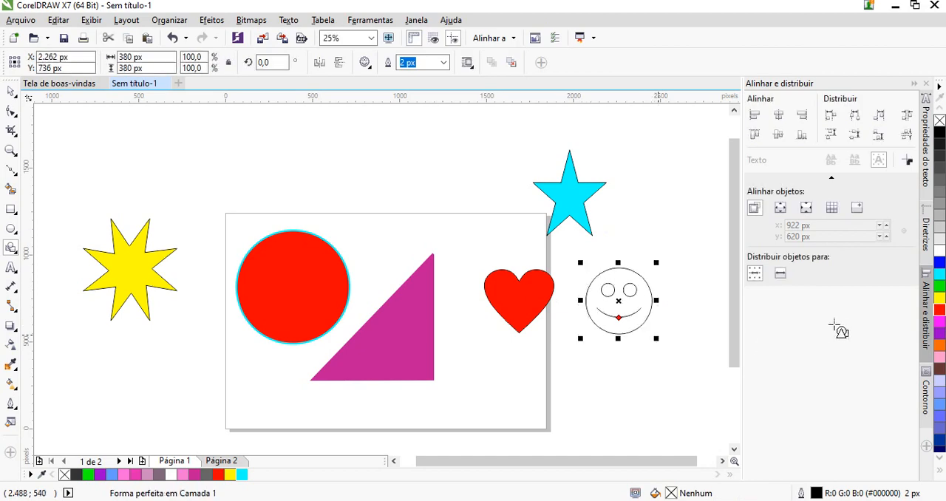
{"action": "left_click", "coordinate": [940, 298]}
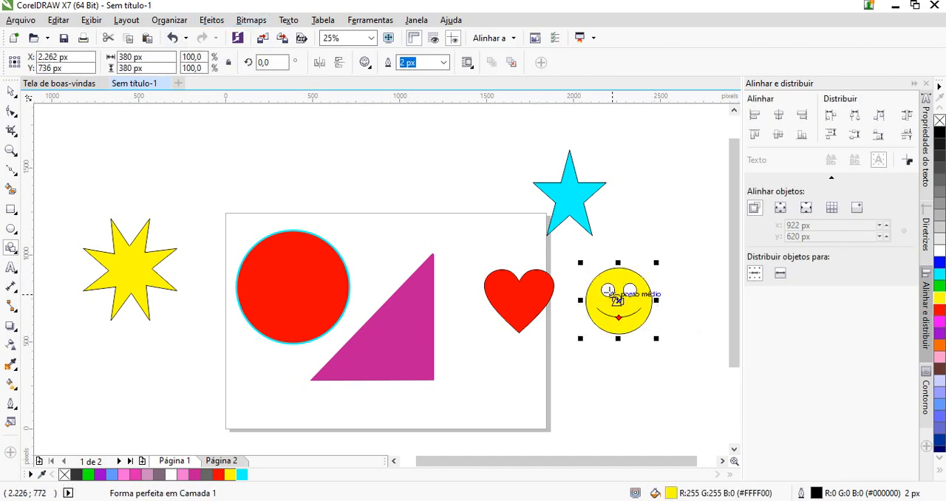
{"action": "scroll", "coordinate": [618, 299], "scroll_direction": "up", "scroll_amount": 2}
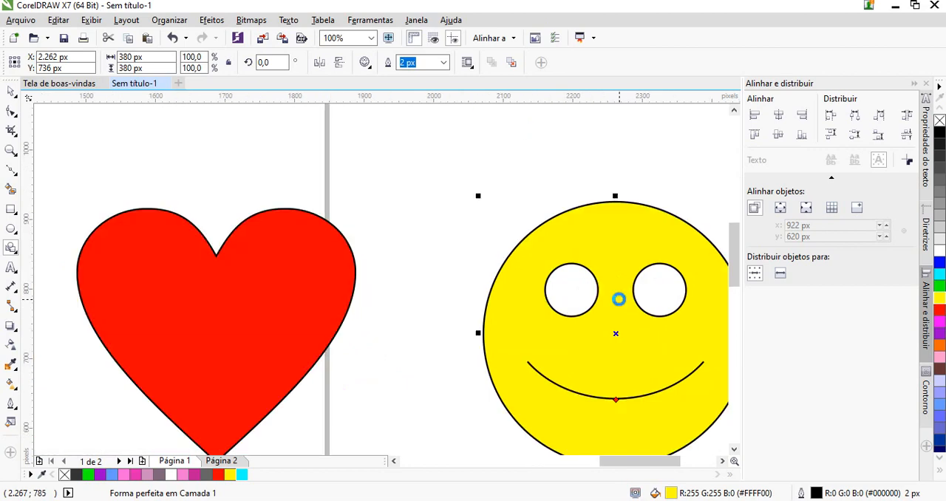
{"action": "scroll", "coordinate": [618, 299], "scroll_direction": "down", "scroll_amount": 1}
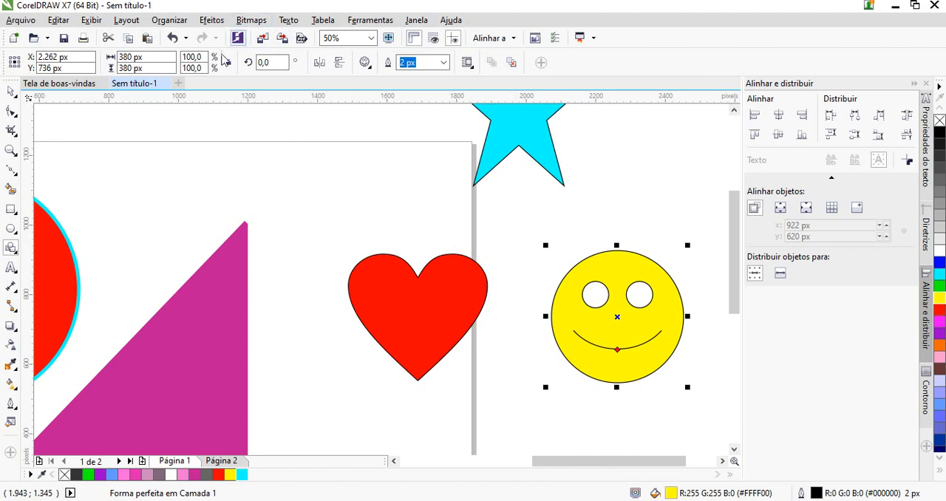
Set the smiley face's outline width to 8 px
{"action": "left_click", "coordinate": [369, 65]}
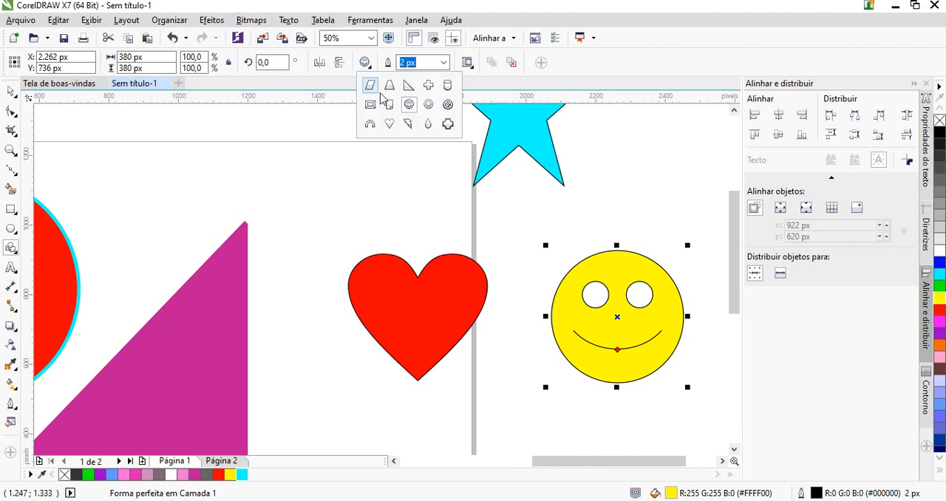
{"action": "left_click", "coordinate": [615, 253]}
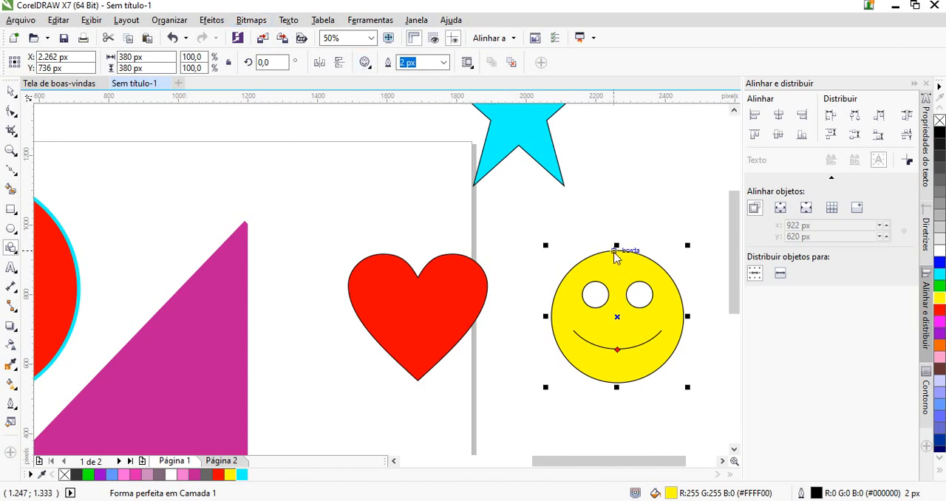
{"action": "left_click", "coordinate": [445, 64]}
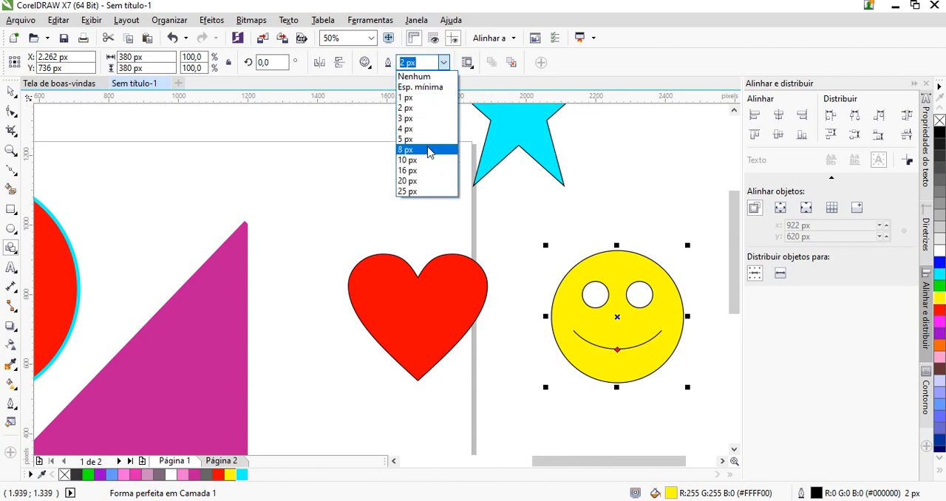
{"action": "left_click", "coordinate": [428, 148]}
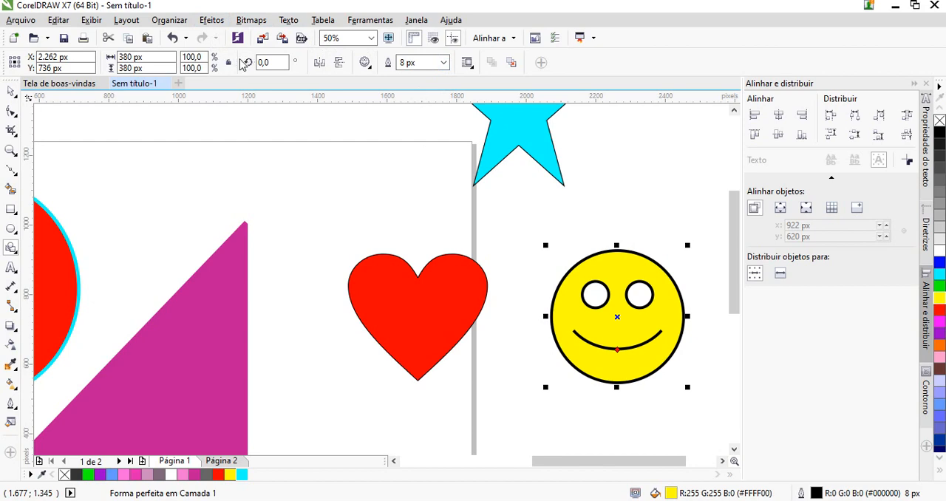
Draw a ribbon banner shape about 808 x 178 px along the page's upper edge and fill it with magenta #FF00FF
{"action": "left_click", "coordinate": [366, 65]}
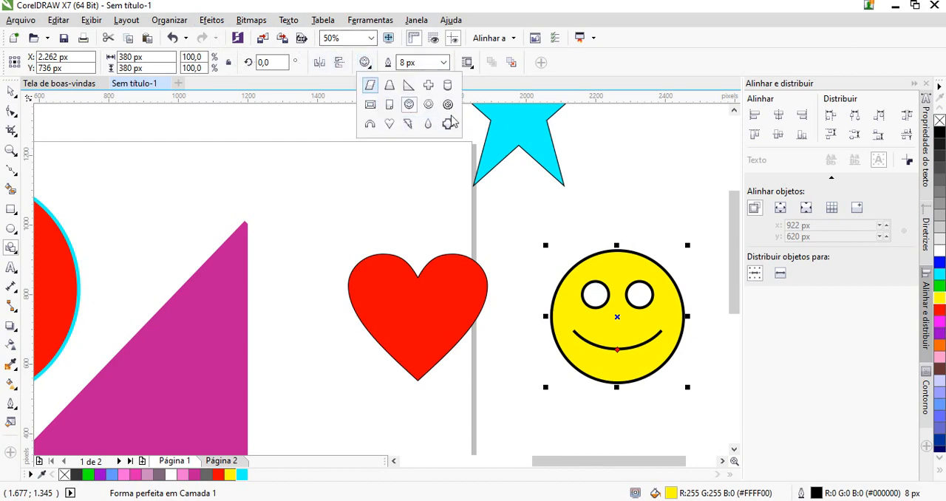
{"action": "left_click", "coordinate": [16, 255]}
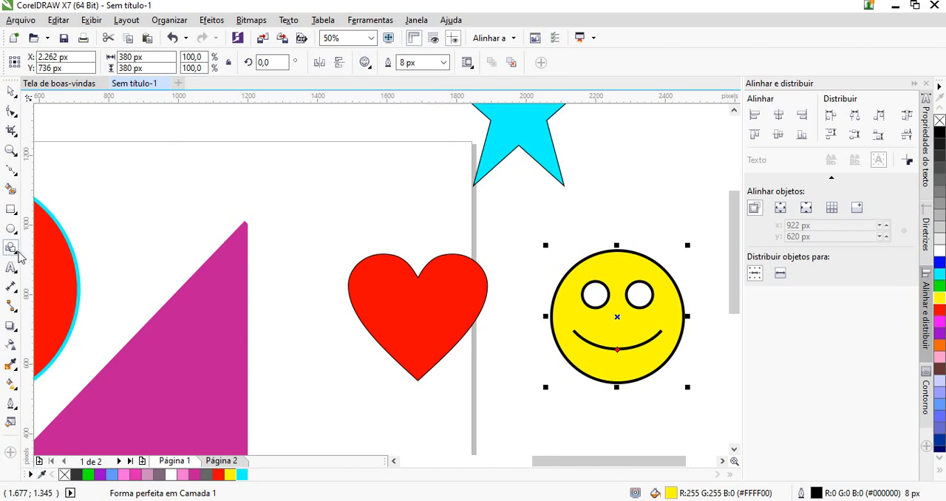
{"action": "right_click", "coordinate": [16, 253]}
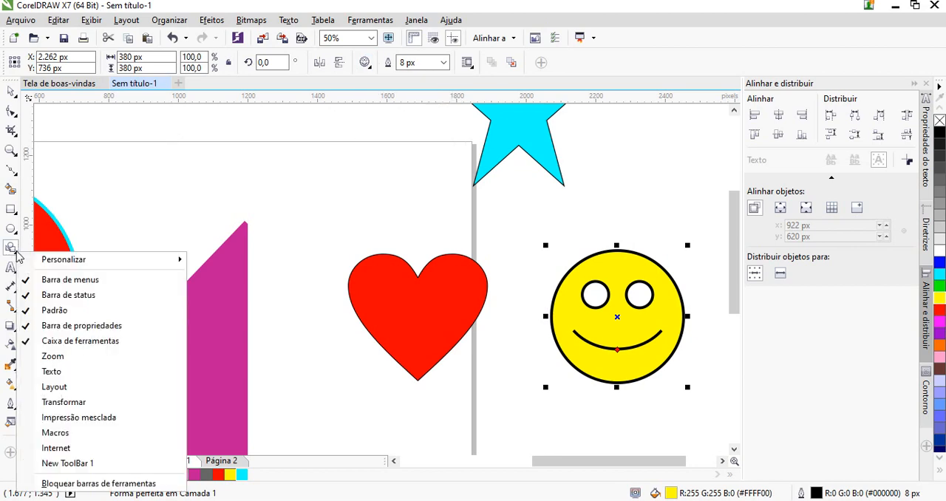
{"action": "left_click", "coordinate": [17, 249]}
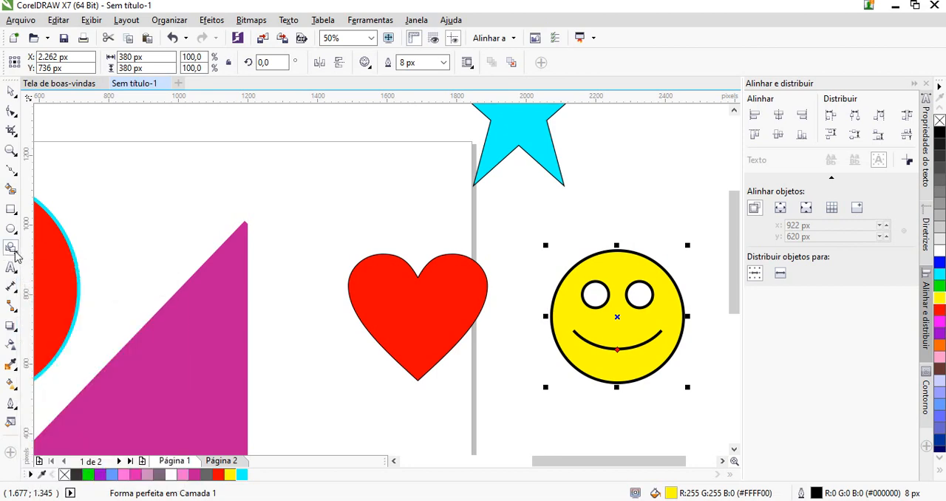
{"action": "left_click", "coordinate": [17, 253]}
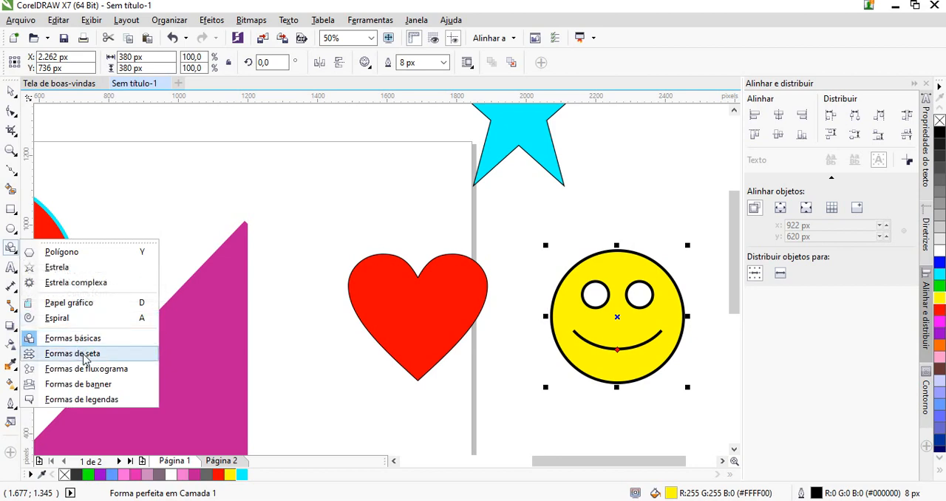
{"action": "left_click", "coordinate": [78, 385]}
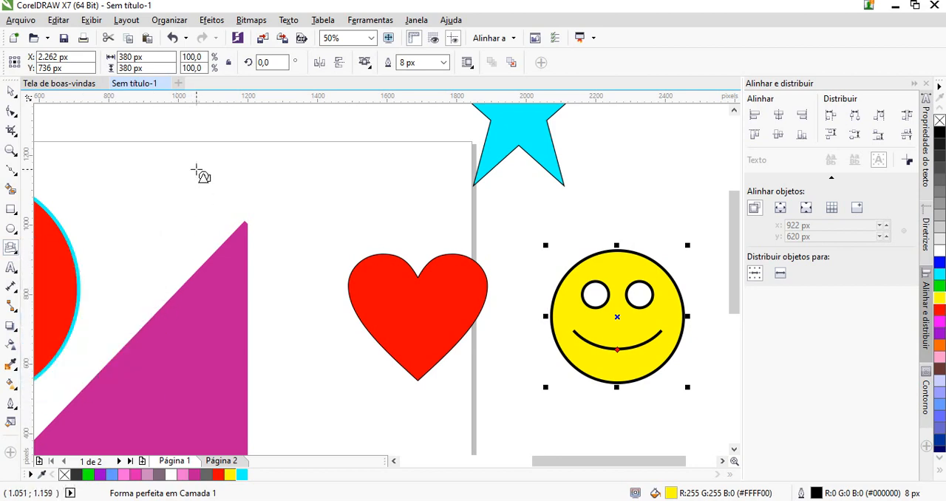
{"action": "left_click_drag", "start_coordinate": [176, 148], "coordinate": [457, 212]}
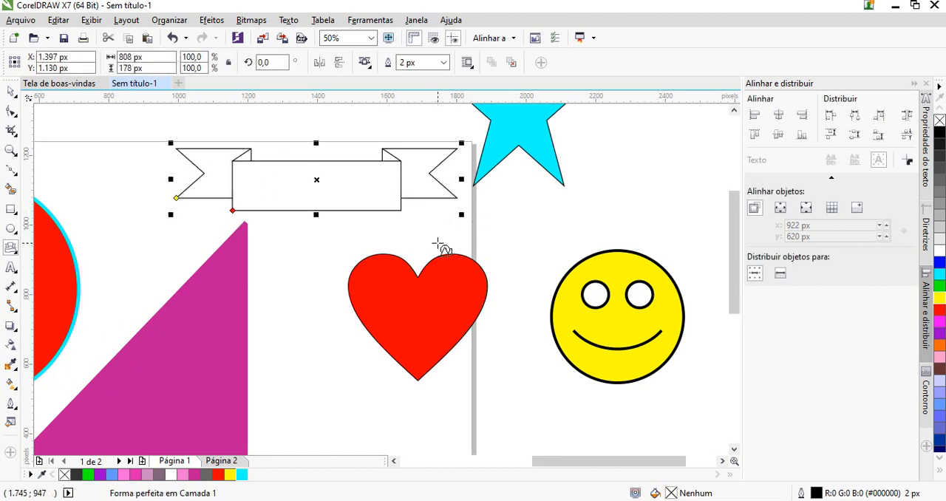
{"action": "left_click", "coordinate": [939, 321]}
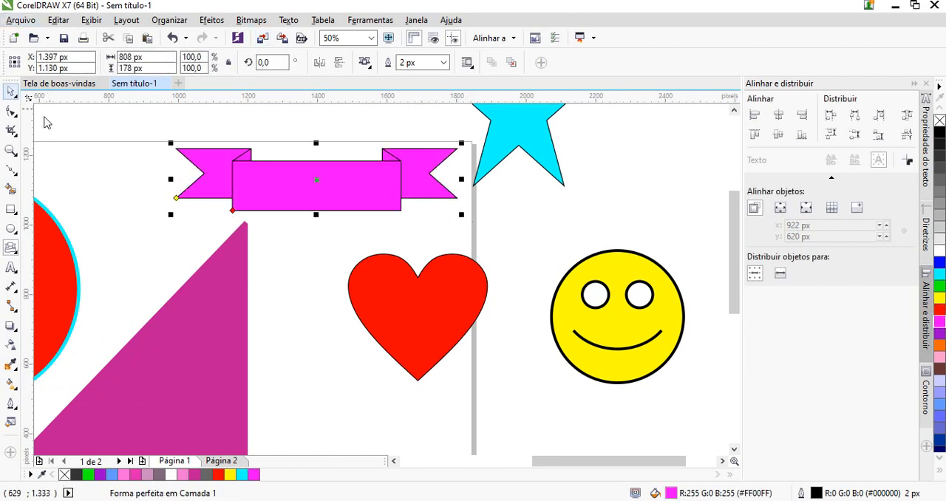
Add the artistic text "tdytdtydt" on the page below the heart in Arial 24 pt
{"action": "left_click", "coordinate": [10, 270]}
{"action": "scroll", "coordinate": [274, 369], "scroll_direction": "down", "scroll_amount": 3}
{"action": "scroll", "coordinate": [274, 368], "scroll_direction": "up", "scroll_amount": 1}
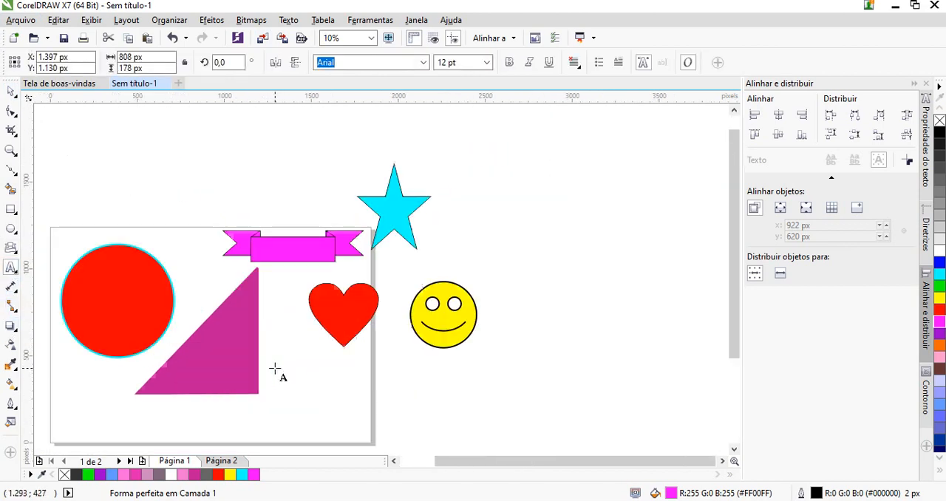
{"action": "left_click", "coordinate": [293, 390]}
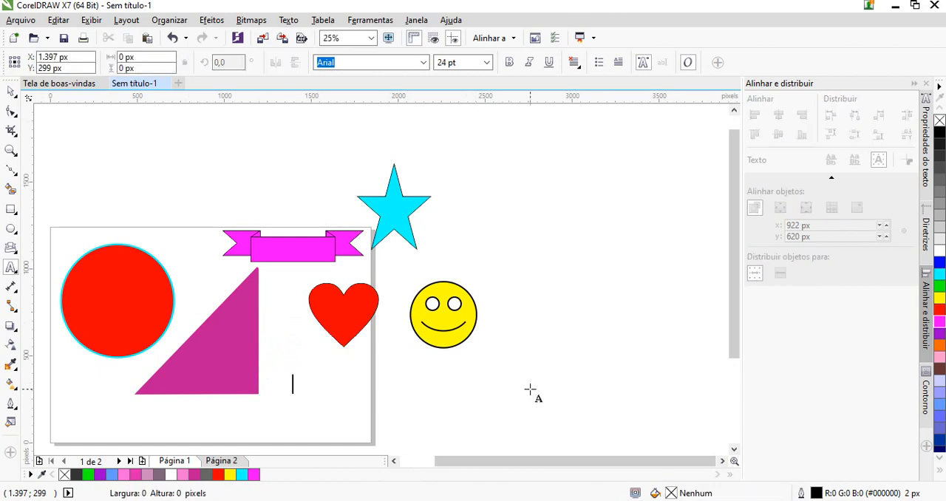
{"action": "type", "text": "tdytdtydt"}
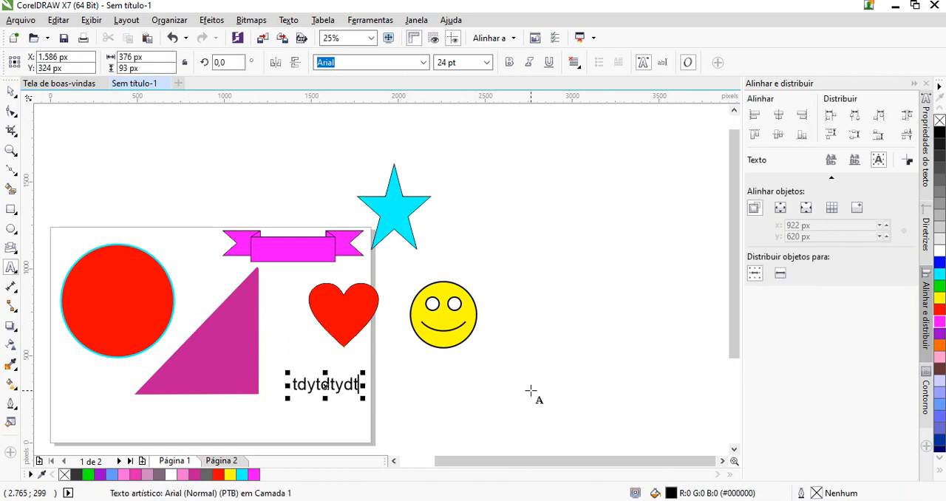
{"action": "left_click", "coordinate": [11, 90]}
Create a paragraph text frame about 688 x 780 px to the right of the smiley and enter filler letters starting with "wAERASRES"
{"action": "left_click", "coordinate": [11, 268]}
{"action": "left_click_drag", "start_coordinate": [513, 222], "coordinate": [635, 360]}
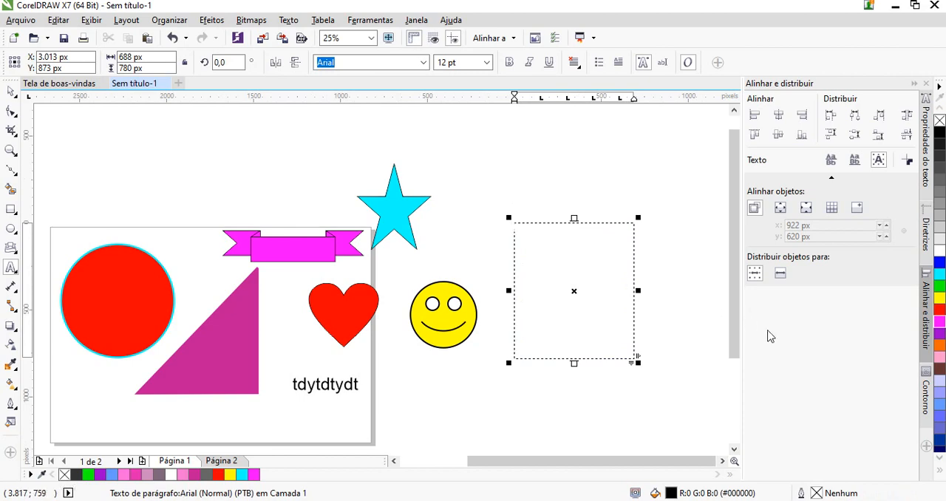
{"action": "type", "text": "v"}
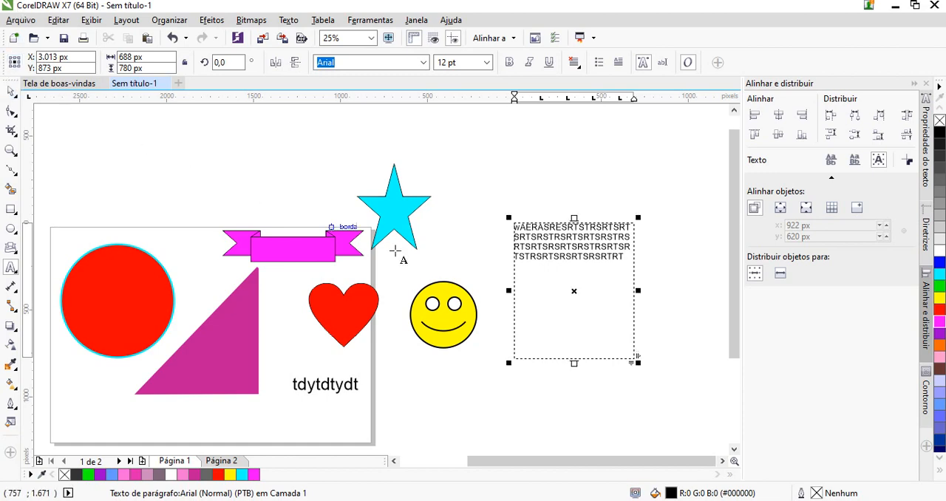
Move the paragraph text frame onto the red circle and preview the drawing full screen
{"action": "key", "text": "F9"}
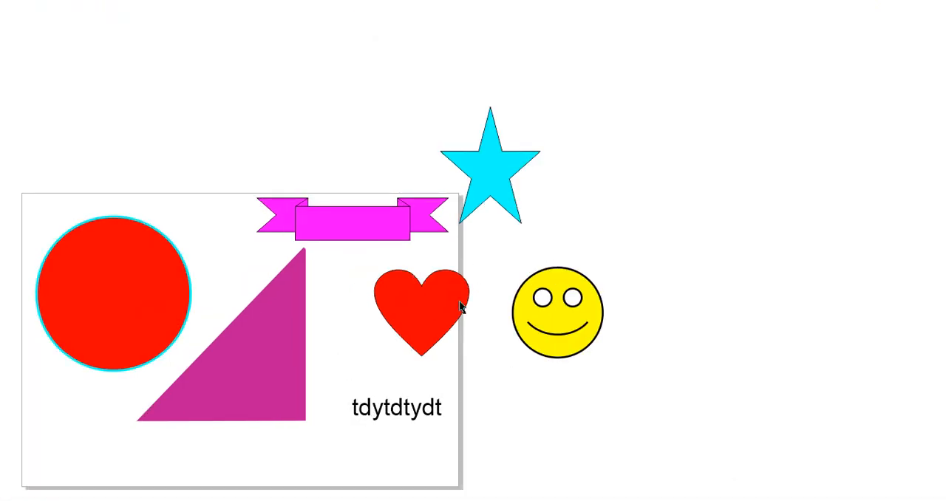
{"action": "key", "text": "F9"}
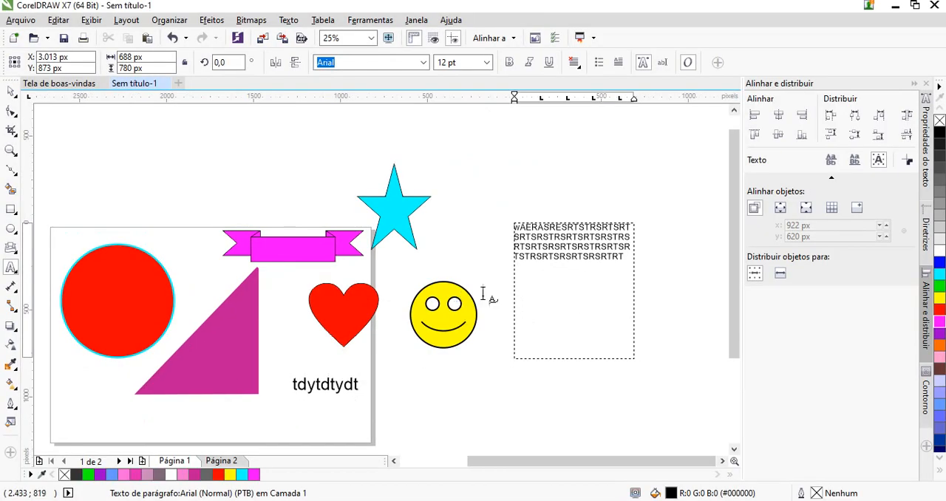
{"action": "left_click", "coordinate": [11, 91]}
{"action": "left_click", "coordinate": [547, 300]}
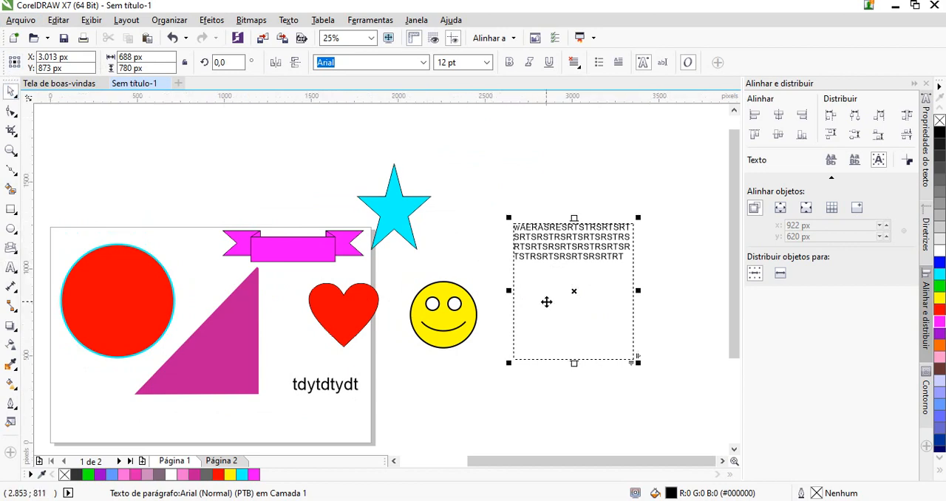
{"action": "left_click_drag", "start_coordinate": [547, 300], "coordinate": [211, 328]}
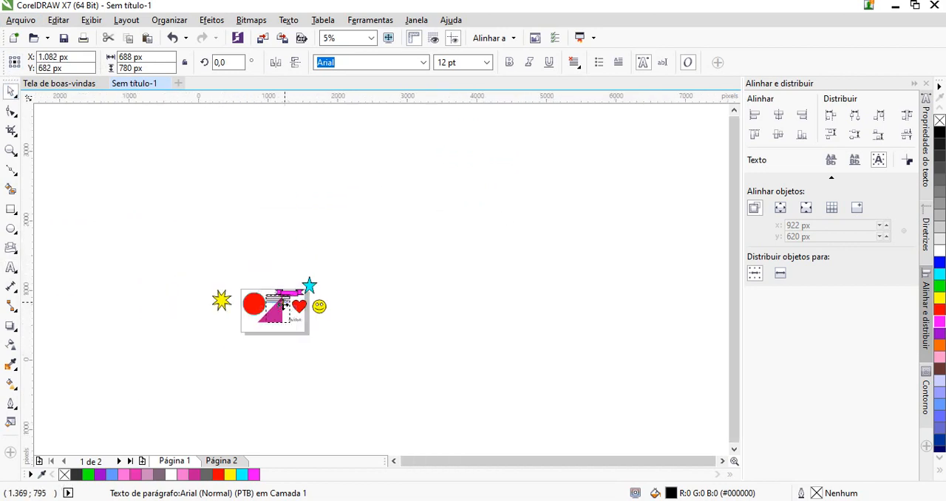
{"action": "left_click_drag", "start_coordinate": [239, 363], "coordinate": [118, 378]}
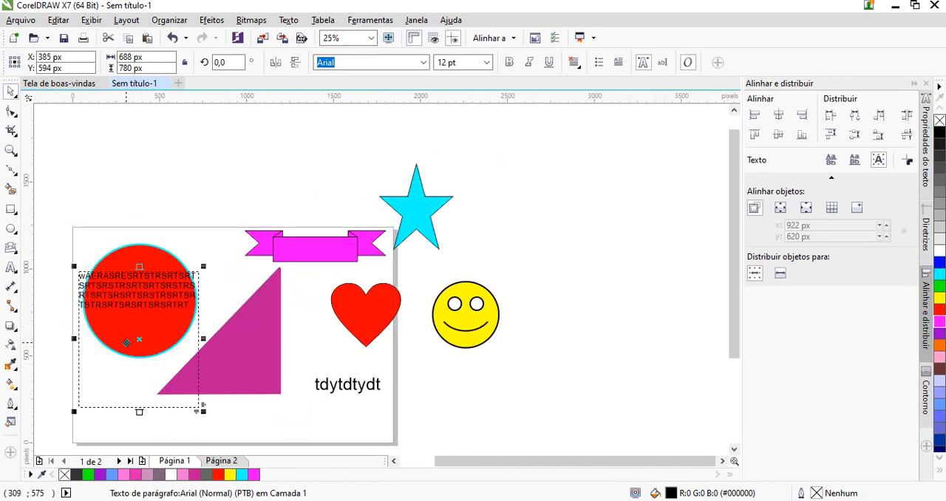
{"action": "key", "text": "F9"}
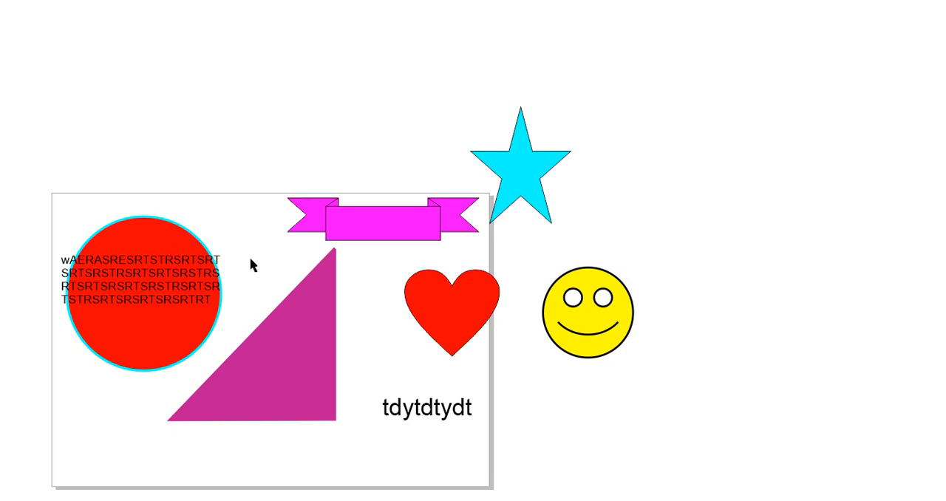
{"action": "key", "text": "Escape"}
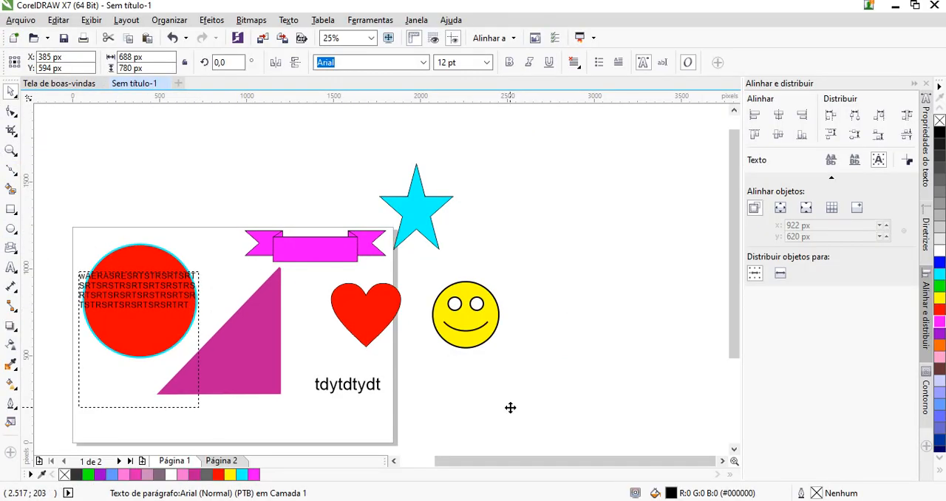
Delete the cyan star, banner, heart, smiley and artistic text together, as well as the paragraph text frame
{"action": "left_click_drag", "start_coordinate": [523, 406], "coordinate": [205, 158]}
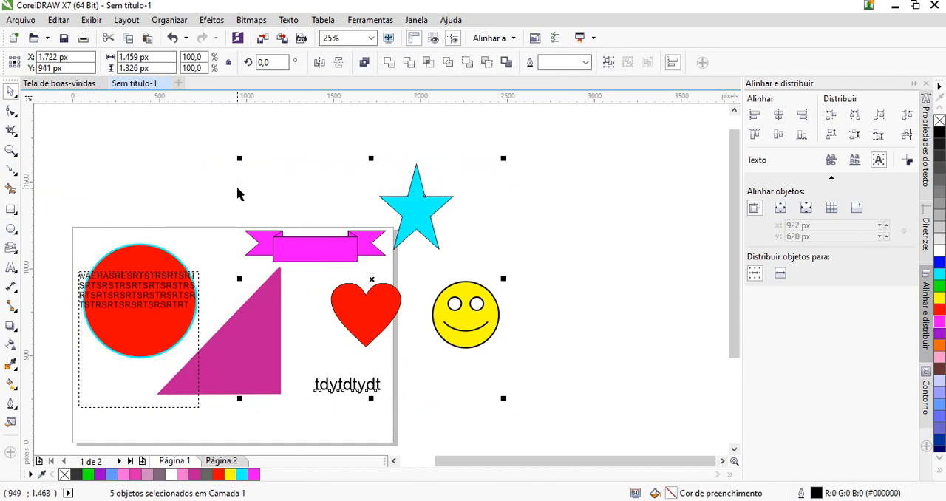
{"action": "key", "text": "Delete"}
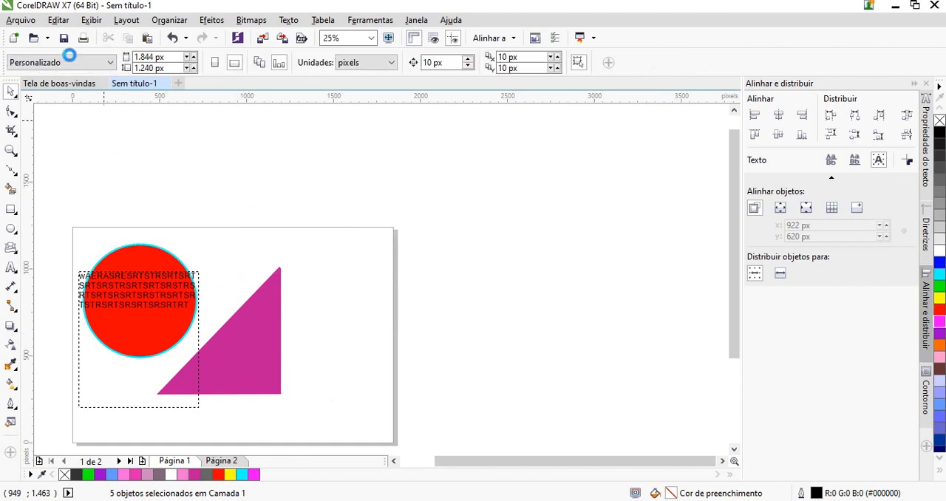
{"action": "left_click_drag", "start_coordinate": [127, 284], "coordinate": [355, 293]}
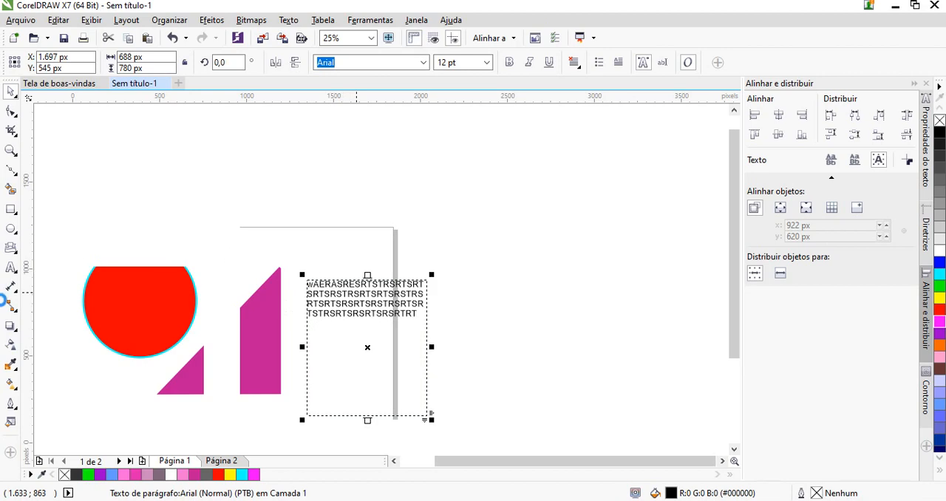
{"action": "key", "text": "Delete"}
Add the artistic text "Texto" on the page beside the magenta triangle's top corner in Arial 24 pt
{"action": "left_click", "coordinate": [11, 269]}
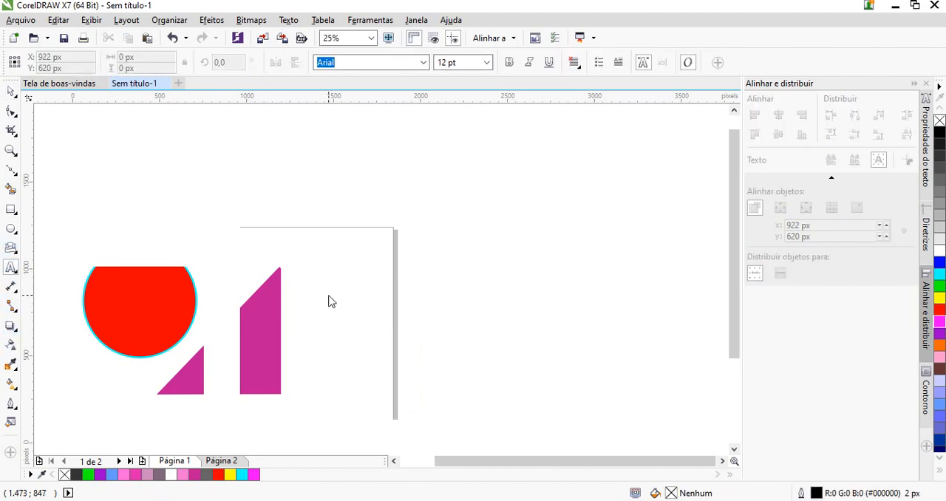
{"action": "left_click", "coordinate": [306, 275]}
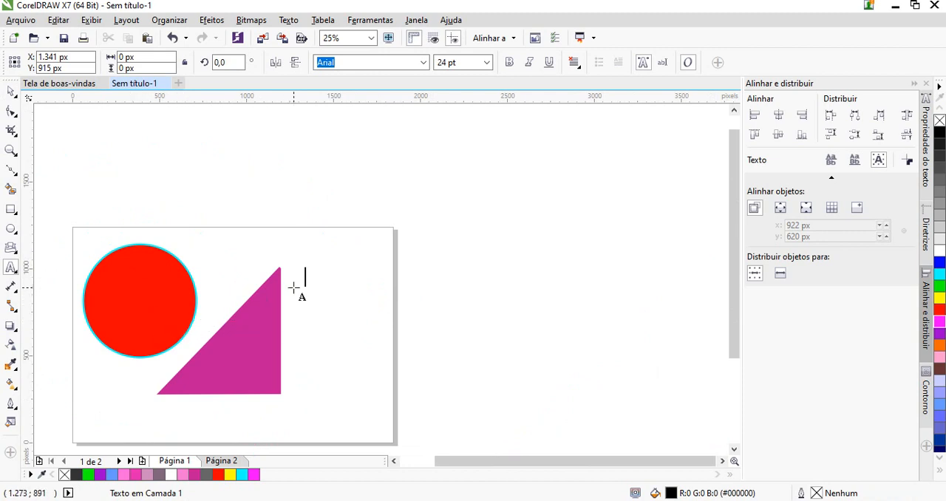
{"action": "type", "text": "tEXTO"}
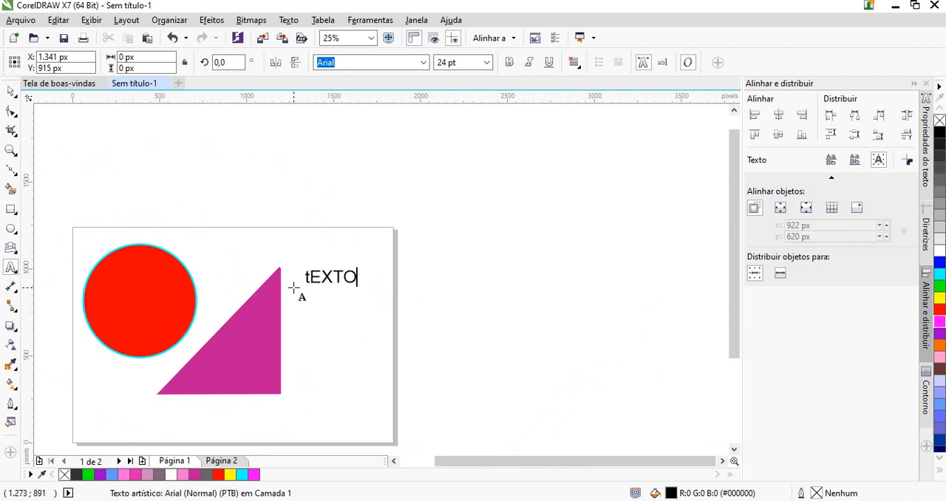
{"action": "key", "text": "BackSpace"}
{"action": "key", "text": "BackSpace"}
{"action": "key", "text": "BackSpace"}
{"action": "key", "text": "BackSpace"}
{"action": "key", "text": "BackSpace"}
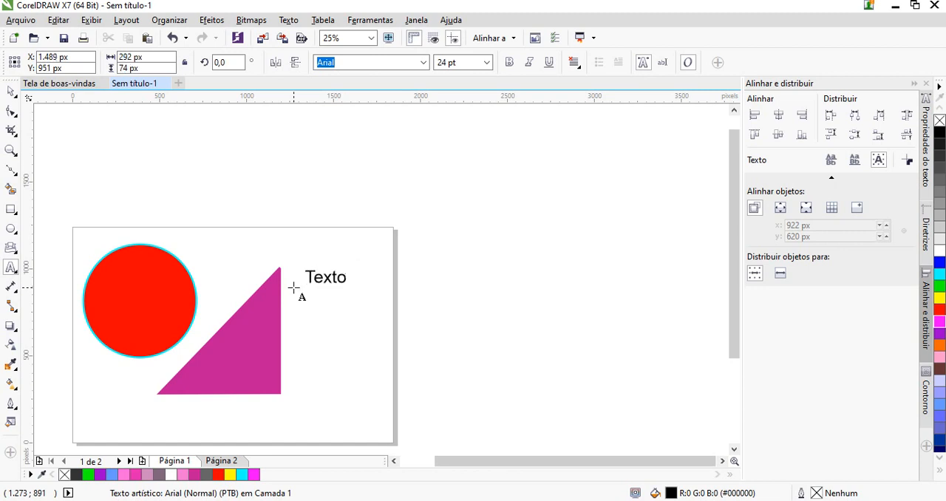
{"action": "left_click", "coordinate": [11, 91]}
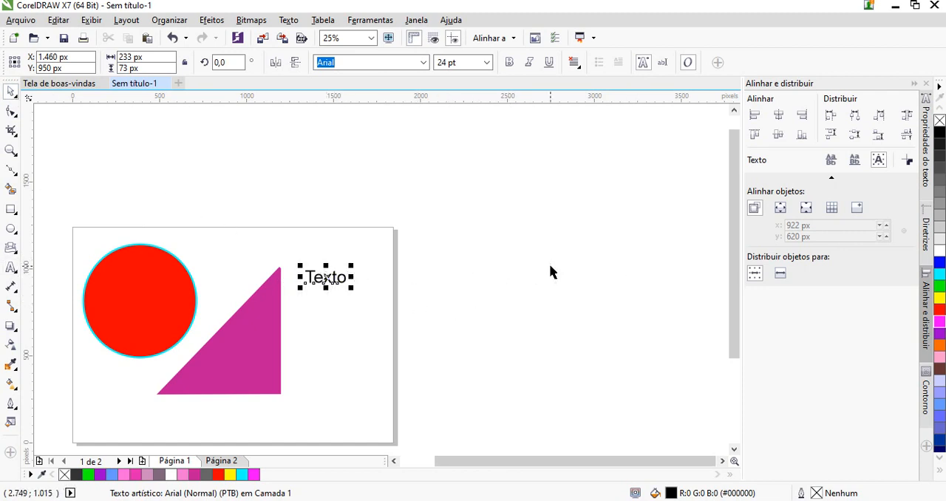
Apply the sentence-case option "Primeira letra da frase em maiúscula" to the word "Texto"
{"action": "double_click", "coordinate": [323, 278]}
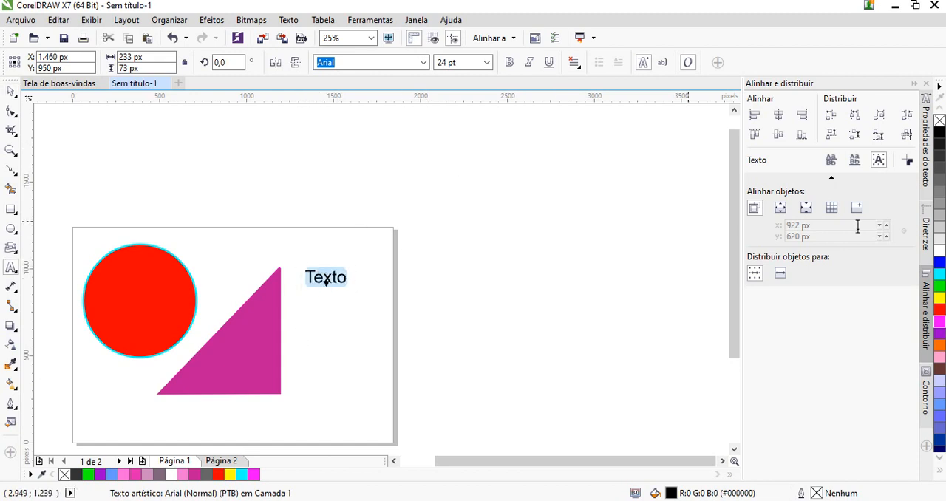
{"action": "key", "text": "shift+F3"}
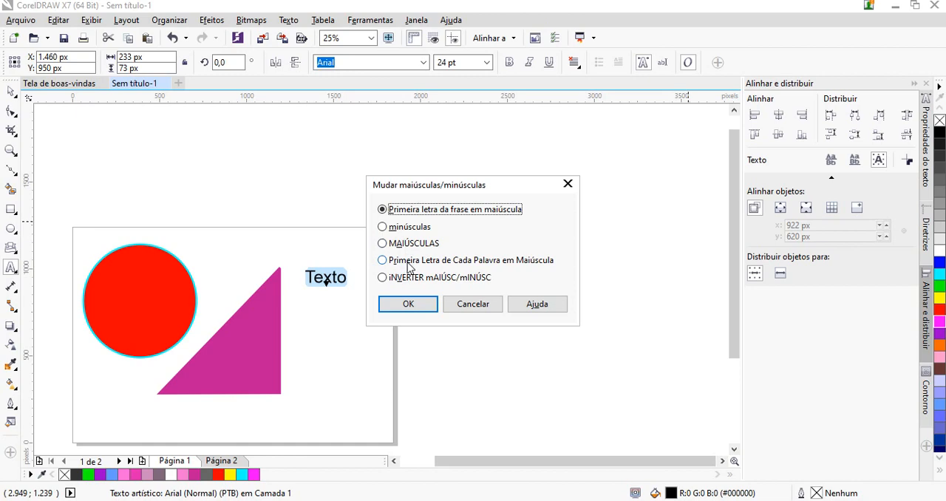
{"action": "left_click", "coordinate": [399, 303]}
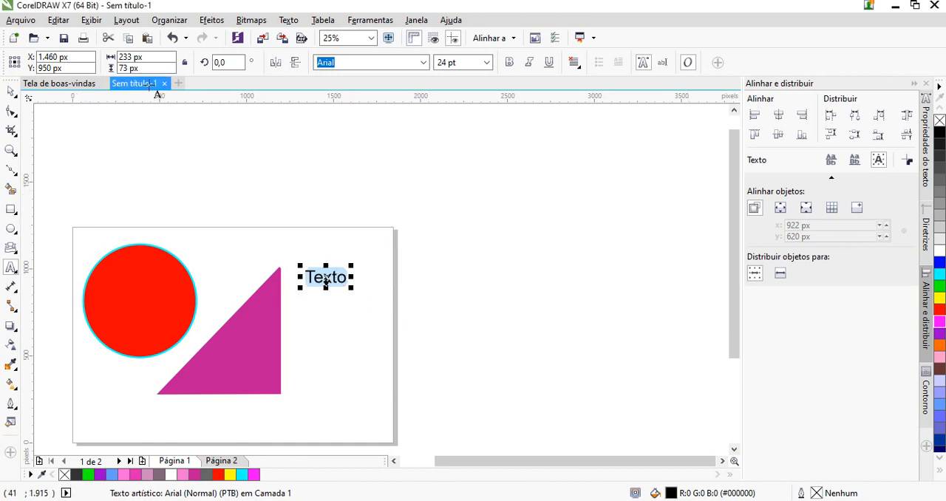
Set the "Texto" lettering to the Forte font at 48 pt
{"action": "left_click", "coordinate": [426, 64]}
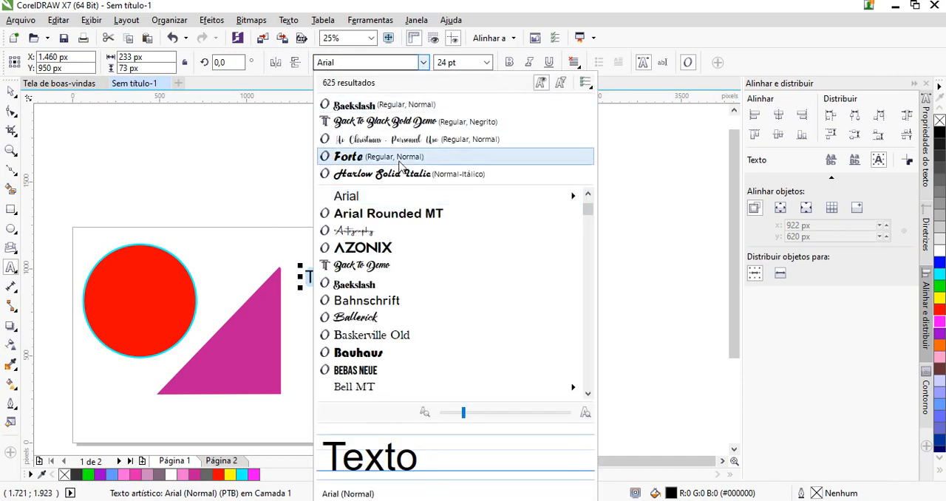
{"action": "left_click", "coordinate": [400, 157]}
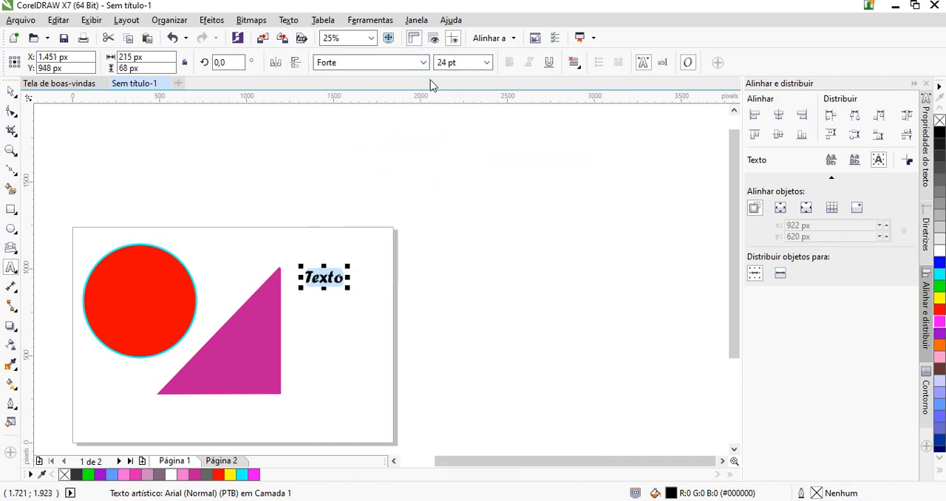
{"action": "left_click", "coordinate": [486, 62]}
{"action": "left_click", "coordinate": [442, 195]}
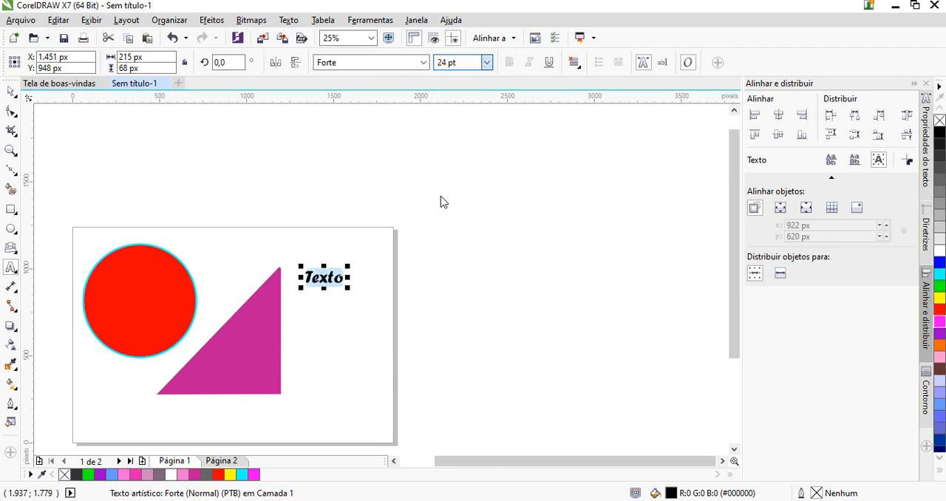
{"action": "left_click", "coordinate": [488, 64]}
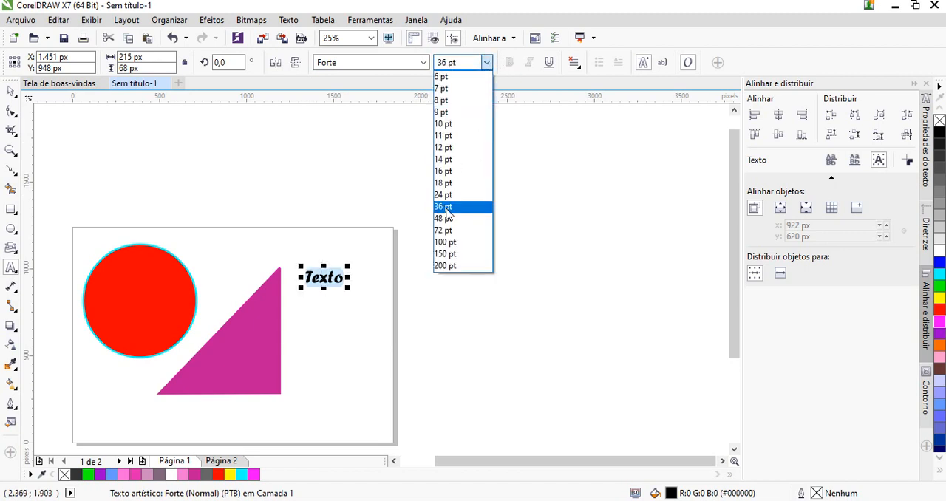
{"action": "left_click", "coordinate": [442, 214]}
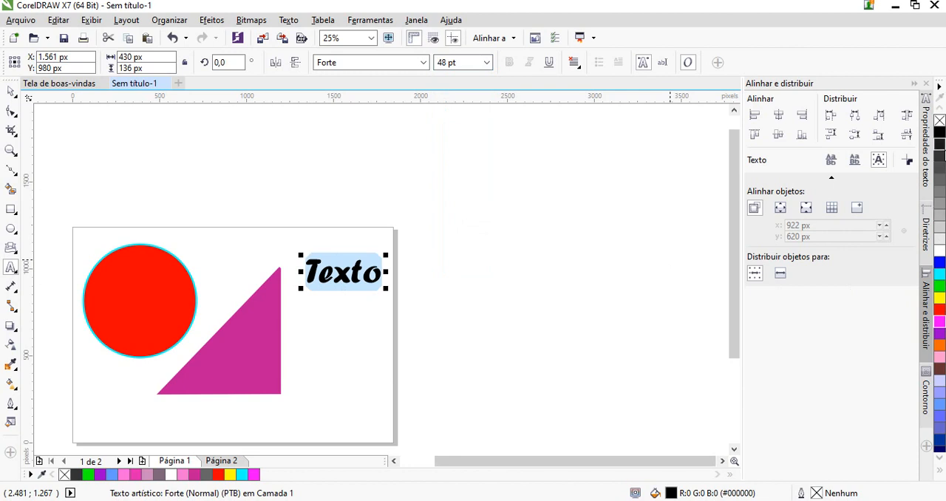
Color the text magenta as a trial, and settle on the dark blue fill #003399
{"action": "left_click", "coordinate": [939, 326]}
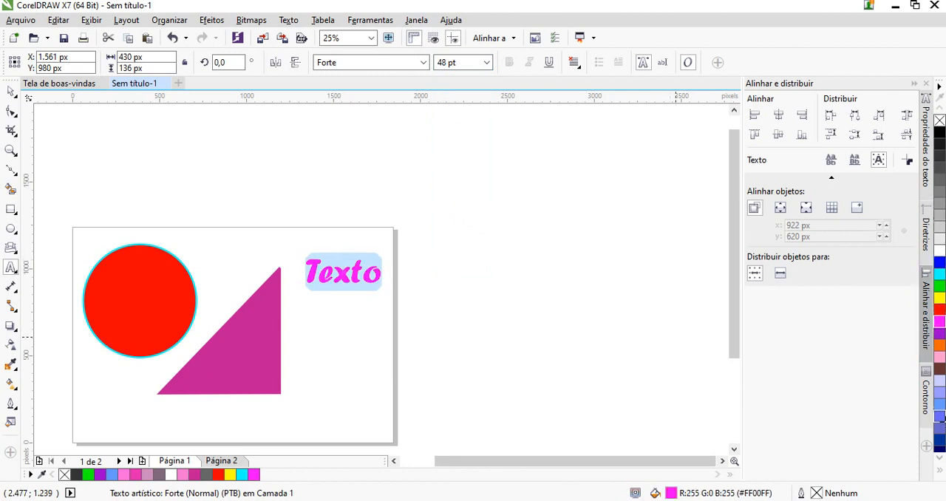
{"action": "left_click", "coordinate": [940, 441]}
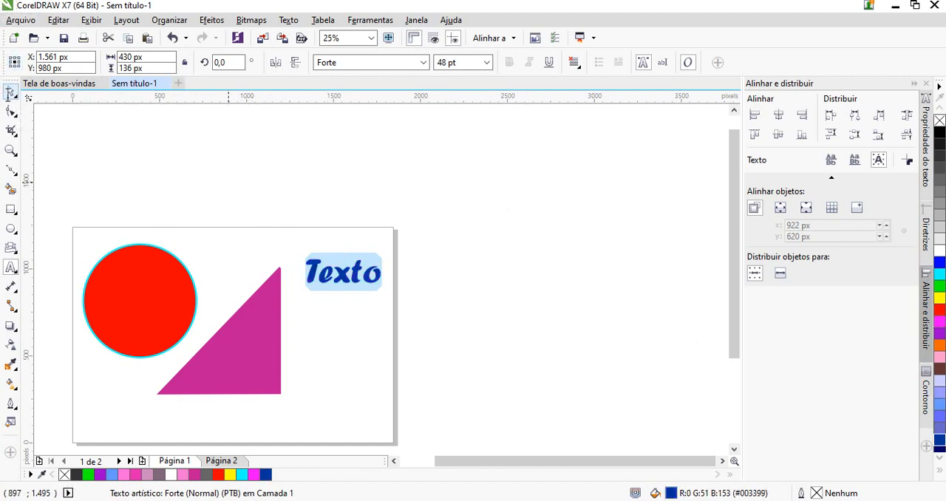
{"action": "left_click", "coordinate": [11, 92]}
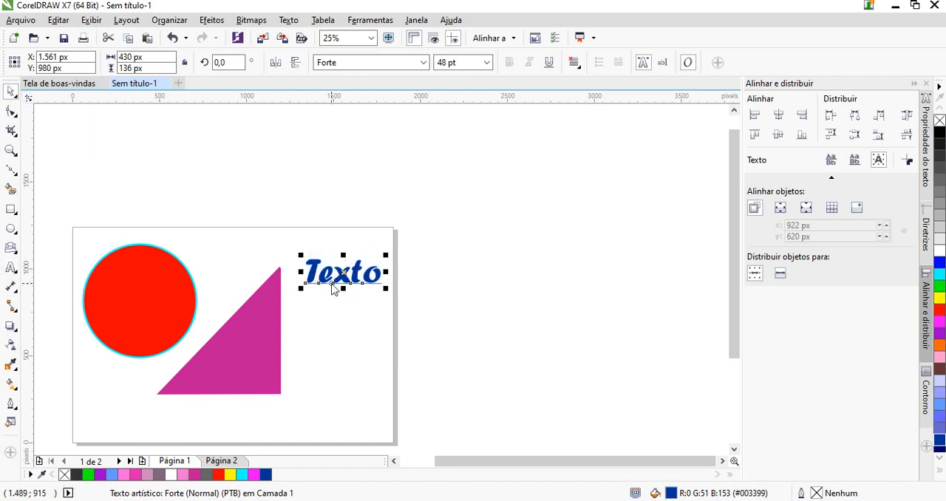
Move the blue text down a little and onto the middle of the red circle
{"action": "left_click_drag", "start_coordinate": [333, 282], "coordinate": [333, 322]}
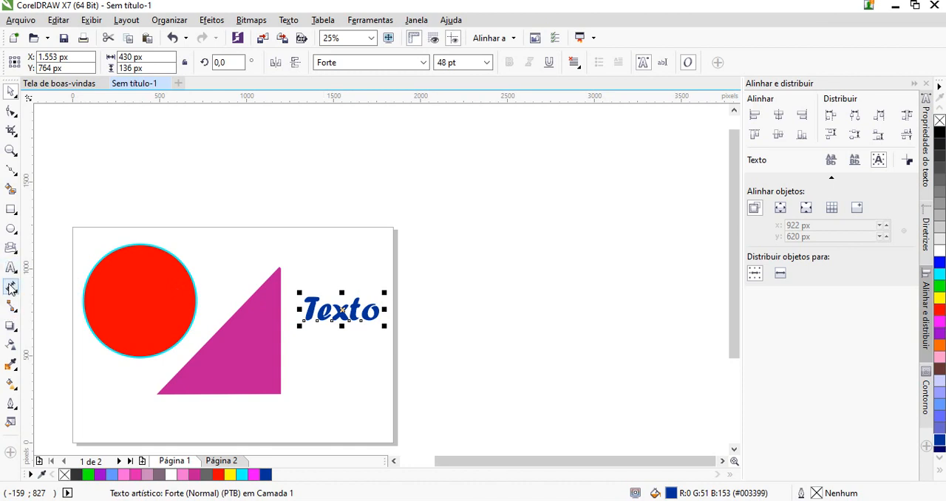
{"action": "left_click", "coordinate": [9, 327]}
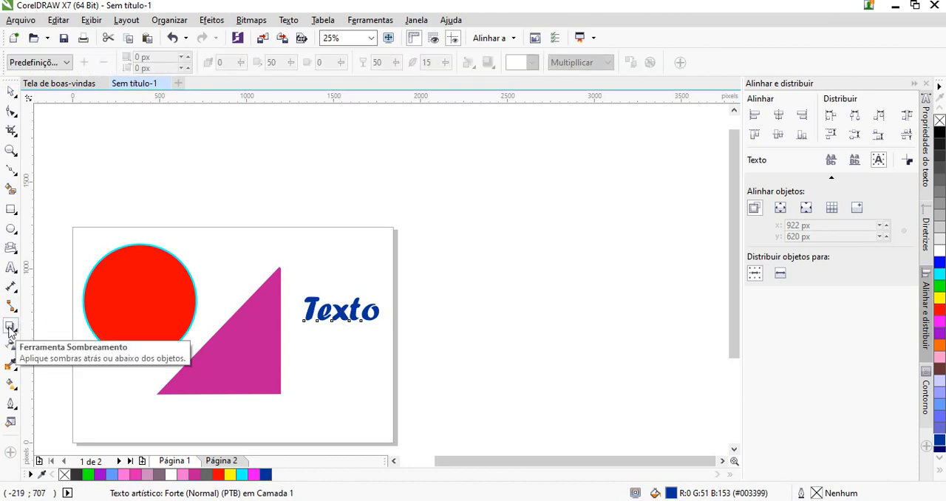
{"action": "left_click", "coordinate": [11, 91]}
{"action": "left_click_drag", "start_coordinate": [334, 316], "coordinate": [133, 303]}
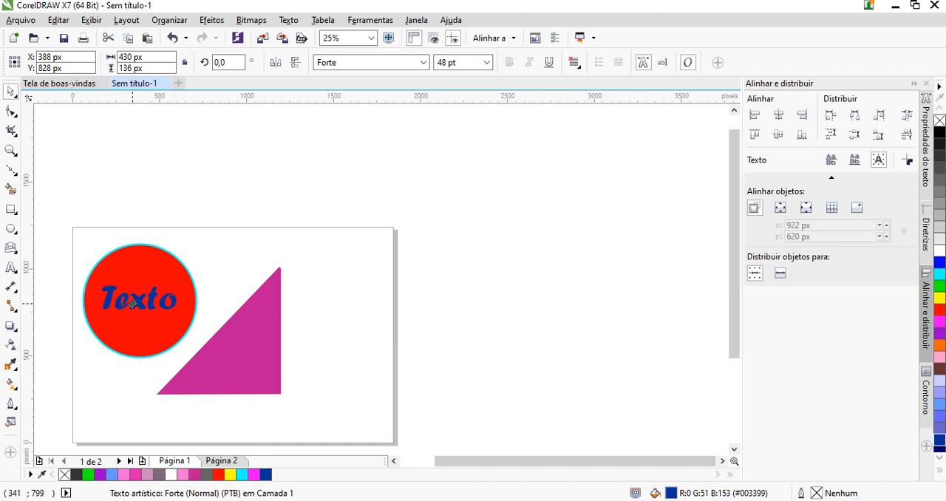
Add a black drop shadow to the text, offset about 5 px horizontally and -37 px vertically
{"action": "left_click", "coordinate": [10, 326]}
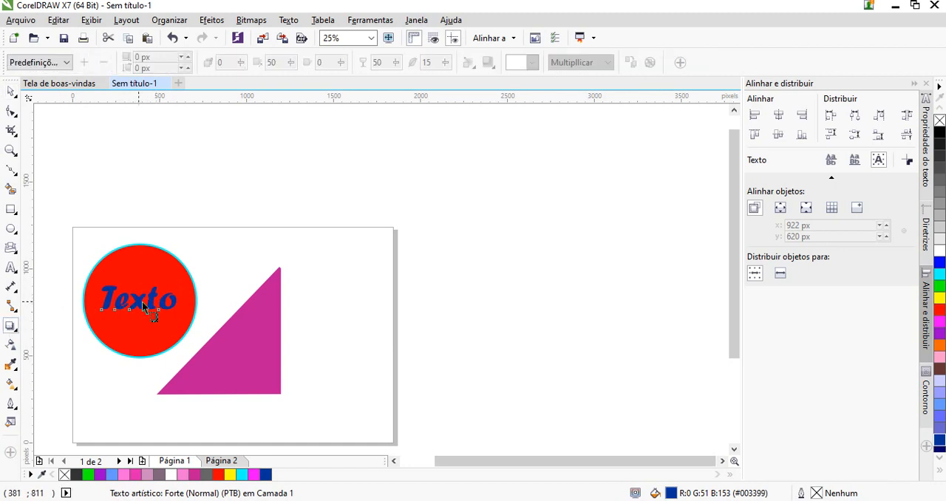
{"action": "left_click_drag", "start_coordinate": [135, 300], "coordinate": [146, 317]}
{"action": "left_click", "coordinate": [145, 316]}
{"action": "scroll", "coordinate": [142, 316], "scroll_direction": "up", "scroll_amount": 2}
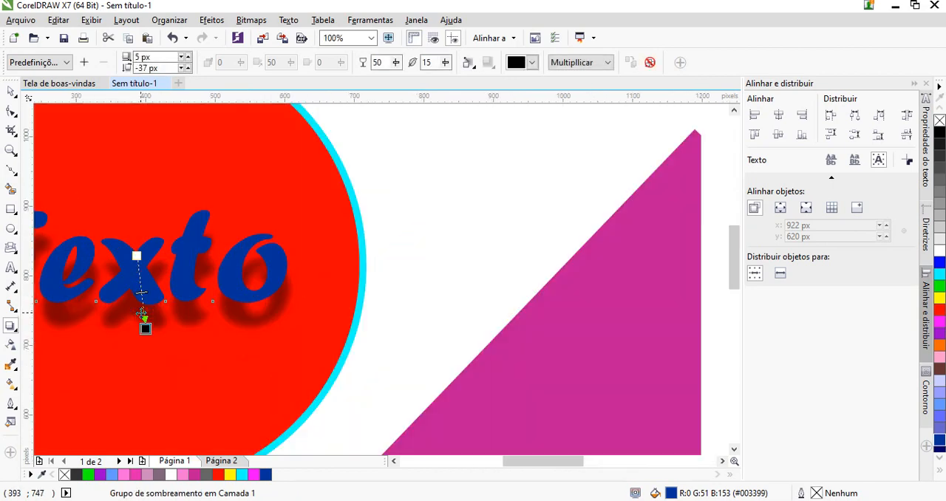
{"action": "scroll", "coordinate": [142, 315], "scroll_direction": "down", "scroll_amount": 1}
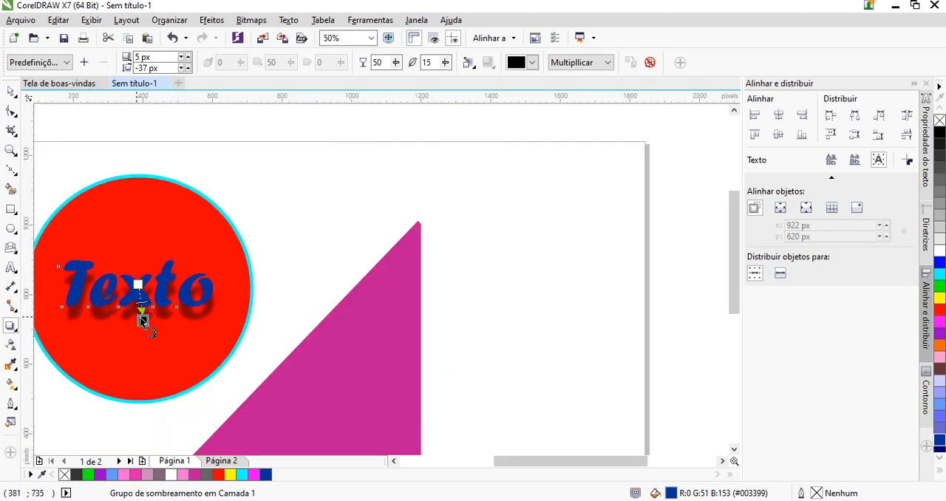
Pull the text's drop shadow closer, to an offset of about 12 px horizontally and -13 px vertically
{"action": "mouse_move", "coordinate": [143, 320]}
{"action": "left_mouse_down"}
{"action": "mouse_move", "coordinate": [142, 304]}
{"action": "mouse_move", "coordinate": [159, 313]}
{"action": "left_mouse_up"}
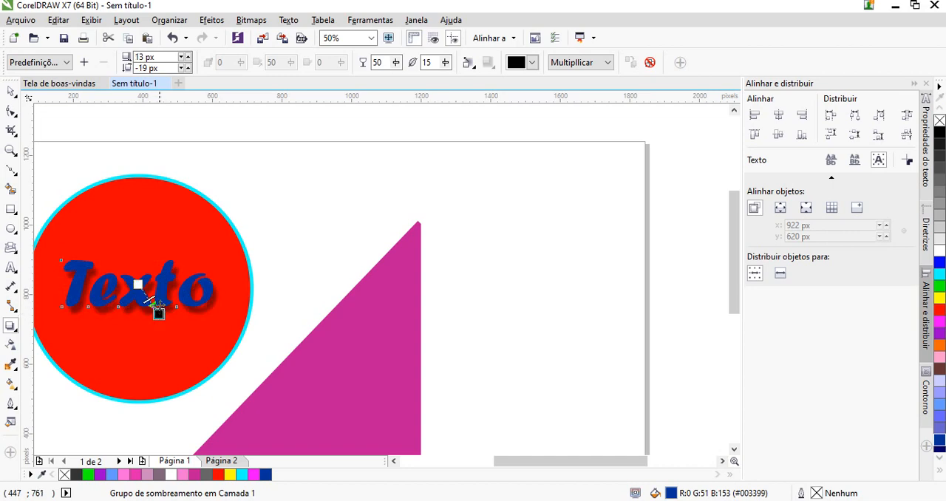
{"action": "scroll", "coordinate": [159, 292], "scroll_direction": "down", "scroll_amount": 1}
{"action": "scroll", "coordinate": [131, 287], "scroll_direction": "up", "scroll_amount": 2}
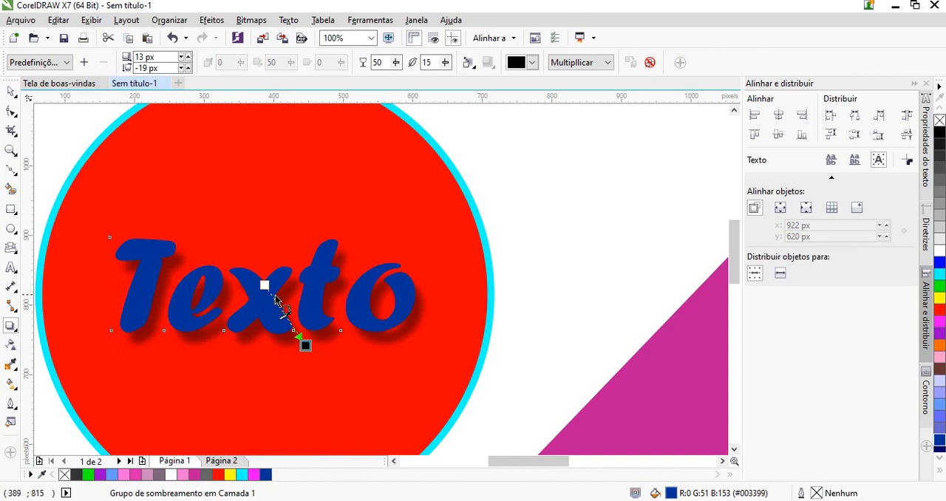
{"action": "scroll", "coordinate": [68, 186], "scroll_direction": "down", "scroll_amount": 1}
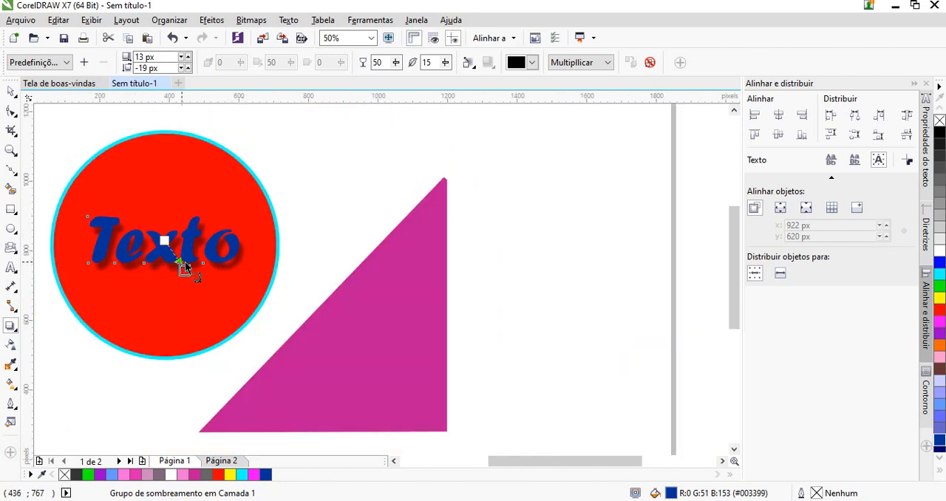
{"action": "scroll", "coordinate": [185, 270], "scroll_direction": "up", "scroll_amount": 1}
{"action": "left_click_drag", "start_coordinate": [188, 272], "coordinate": [198, 276]}
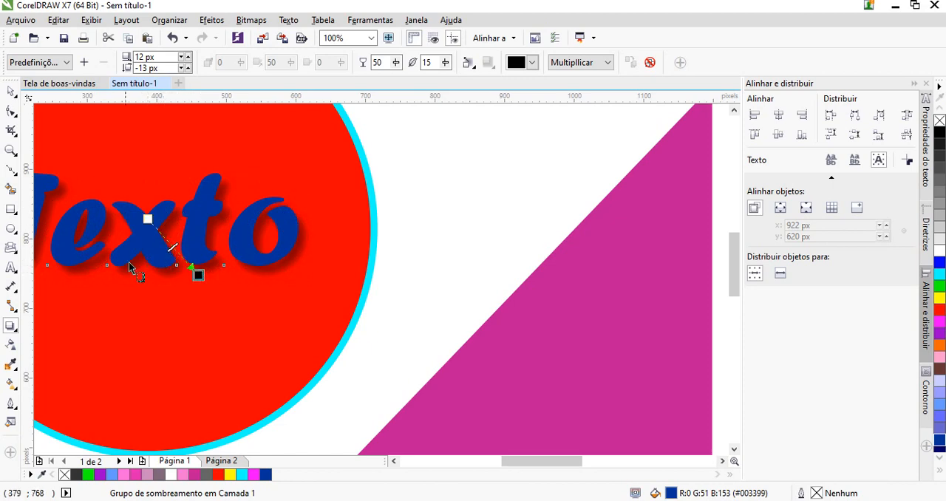
{"action": "scroll", "coordinate": [292, 243], "scroll_direction": "down", "scroll_amount": 1}
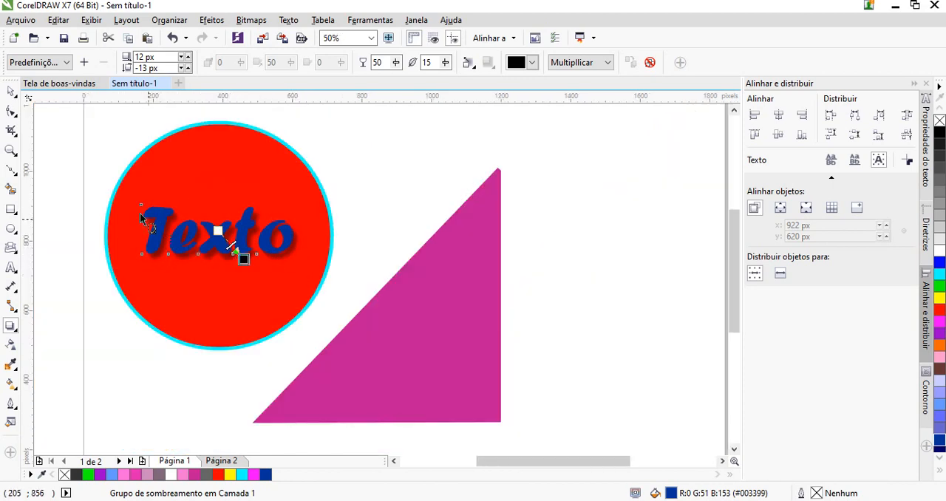
Try lower shadow opacities such as 30 and 20, and set the shadow opacity to 83
{"action": "left_click", "coordinate": [398, 64]}
{"action": "left_click_drag", "start_coordinate": [398, 81], "coordinate": [377, 84]}
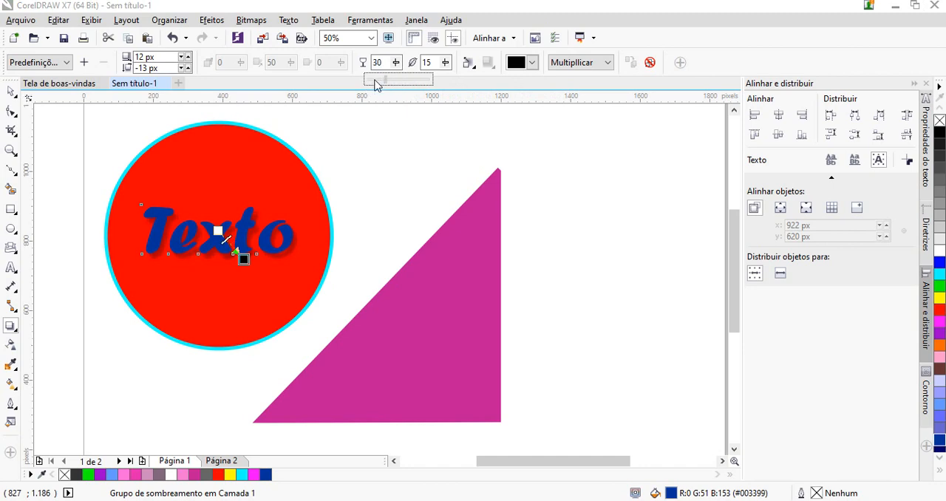
{"action": "left_click", "coordinate": [395, 61]}
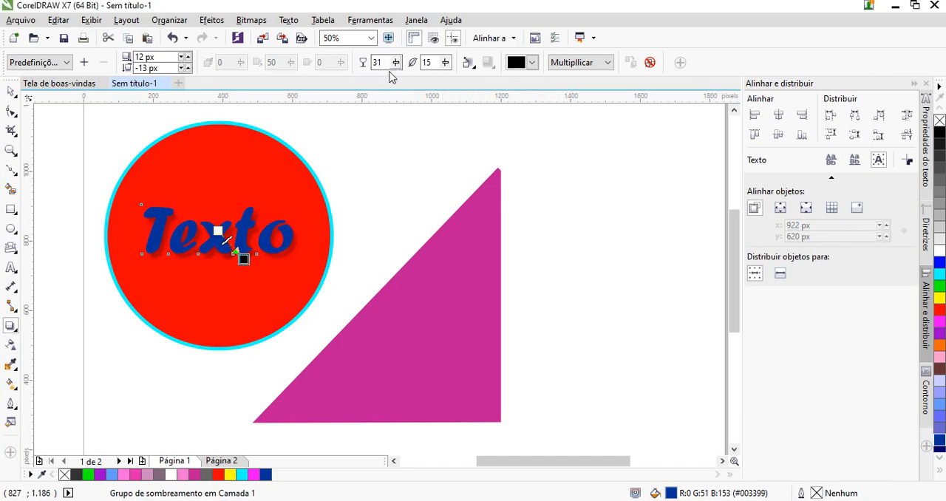
{"action": "left_click", "coordinate": [396, 62]}
{"action": "left_click_drag", "start_coordinate": [393, 80], "coordinate": [388, 85]}
{"action": "left_click", "coordinate": [395, 64]}
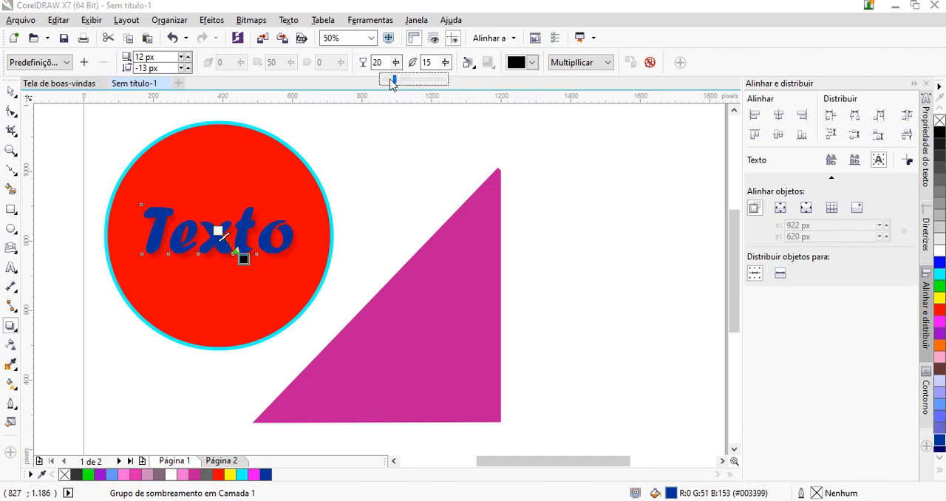
{"action": "left_click_drag", "start_coordinate": [414, 86], "coordinate": [433, 84]}
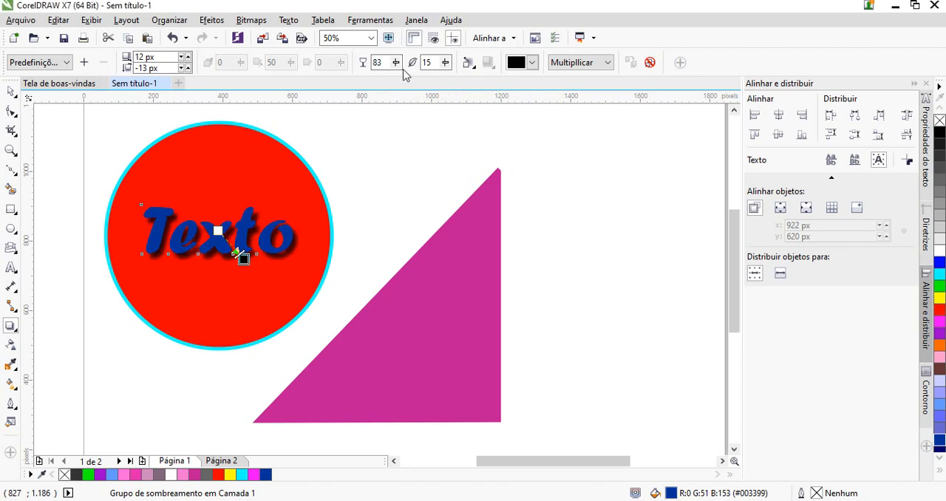
Set the feathering of the text's drop shadow to 24
{"action": "left_click", "coordinate": [445, 64]}
{"action": "left_click_drag", "start_coordinate": [453, 79], "coordinate": [432, 83]}
{"action": "left_click", "coordinate": [446, 65]}
{"action": "left_click", "coordinate": [446, 64]}
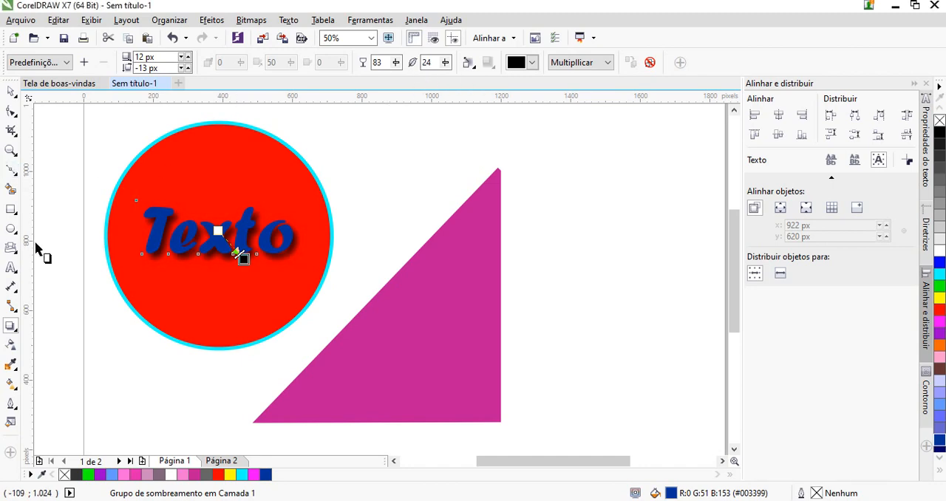
{"action": "left_click", "coordinate": [10, 90]}
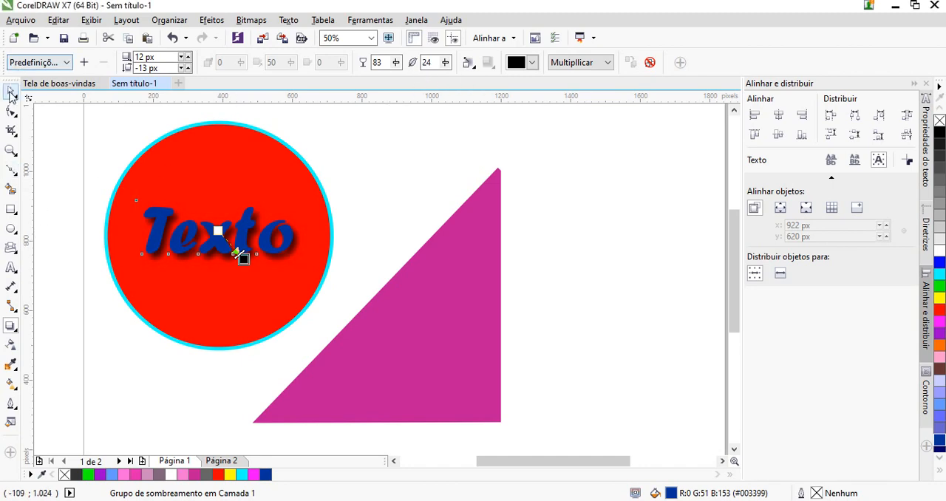
Apply a uniform transparency of 40 to the shadowed text
{"action": "left_click", "coordinate": [10, 344]}
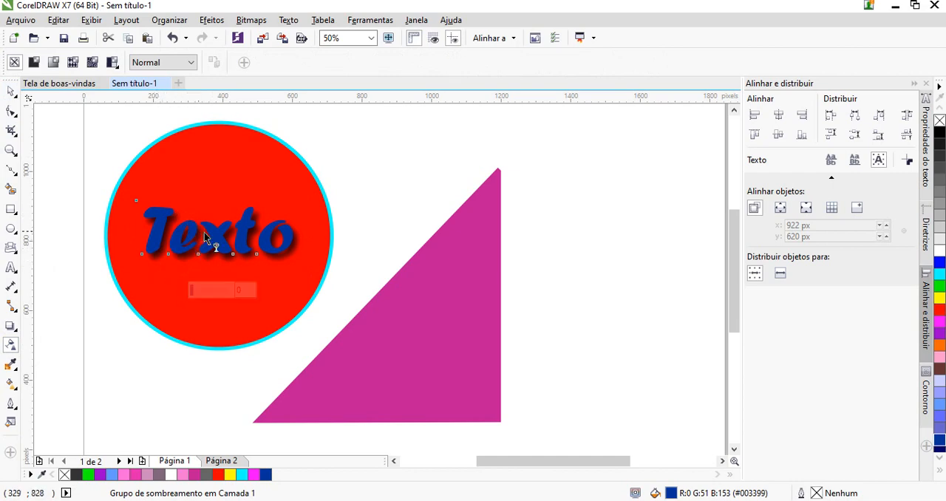
{"action": "mouse_move", "coordinate": [189, 291]}
{"action": "left_mouse_down"}
{"action": "mouse_move", "coordinate": [214, 292]}
{"action": "mouse_move", "coordinate": [206, 296]}
{"action": "left_mouse_up"}
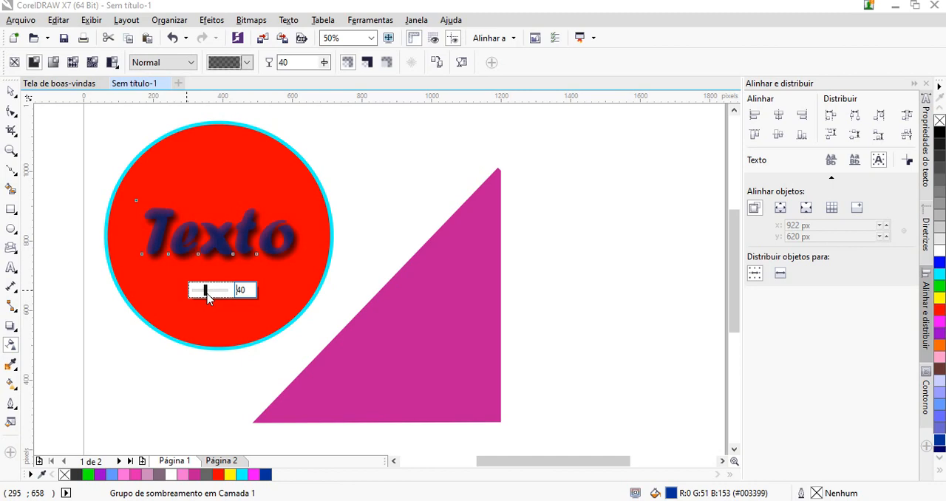
Move the shadowed text off the red circle to the upper tip of the triangle
{"action": "left_click", "coordinate": [7, 88]}
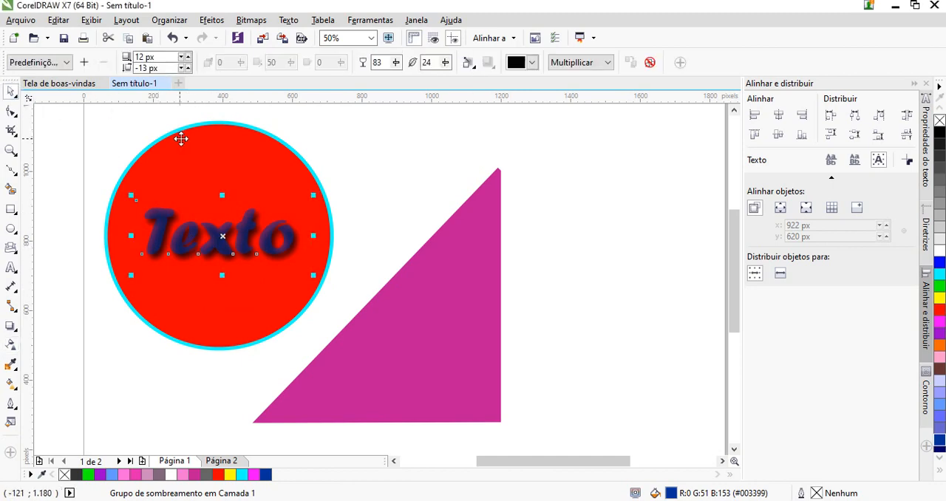
{"action": "left_click_drag", "start_coordinate": [214, 239], "coordinate": [443, 173]}
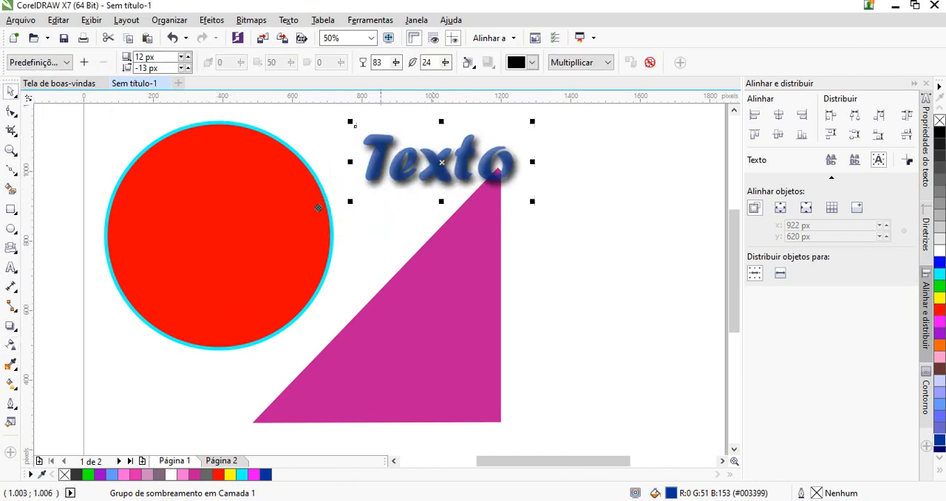
Try a short linear transparency fade across the red circle at different lengths and angles, and undo it
{"action": "left_click", "coordinate": [183, 249]}
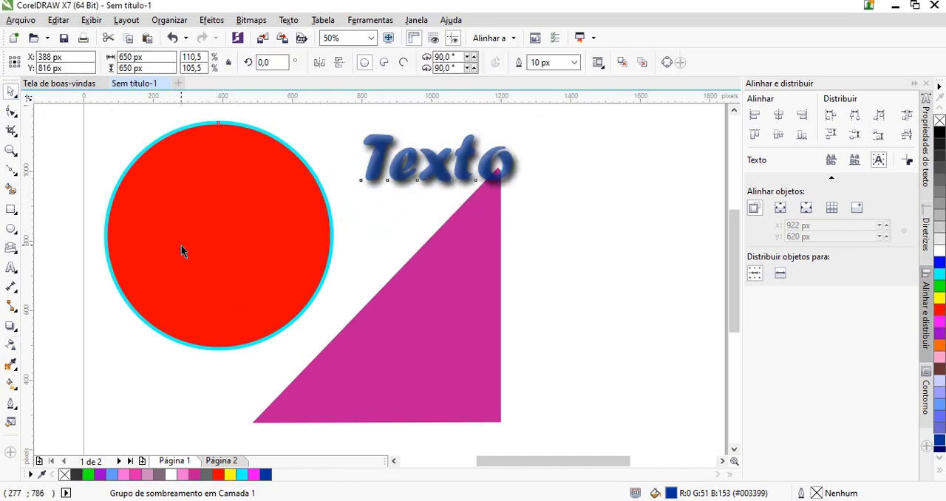
{"action": "left_click", "coordinate": [10, 345]}
{"action": "left_click_drag", "start_coordinate": [170, 256], "coordinate": [212, 258]}
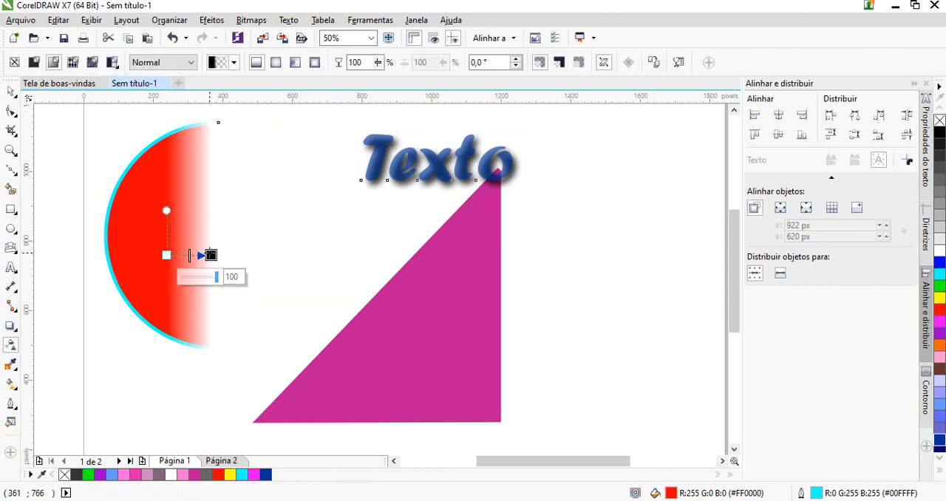
{"action": "left_click_drag", "start_coordinate": [210, 255], "coordinate": [246, 254]}
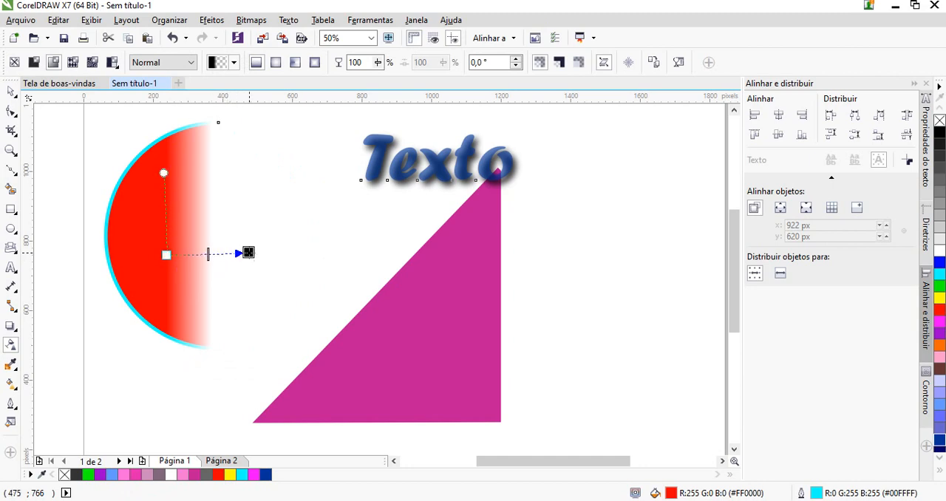
{"action": "left_click_drag", "start_coordinate": [190, 261], "coordinate": [193, 262]}
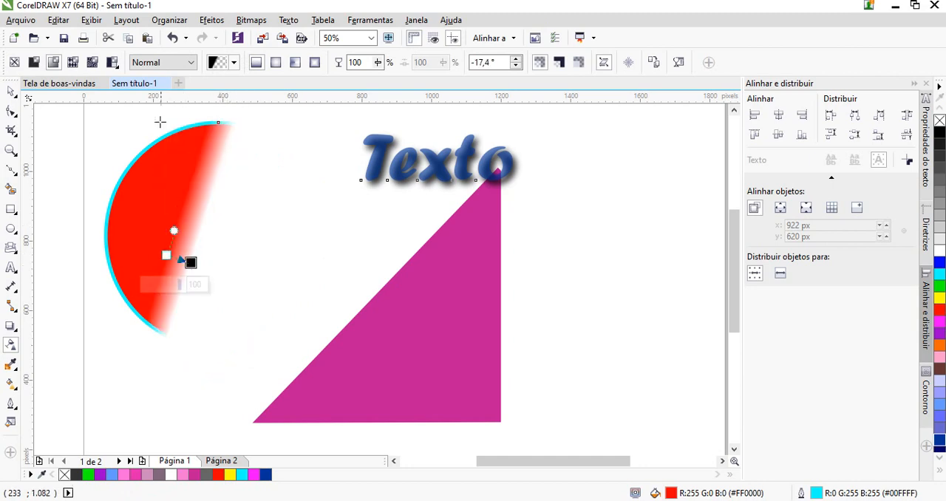
{"action": "left_click", "coordinate": [172, 37]}
{"action": "left_click", "coordinate": [172, 38]}
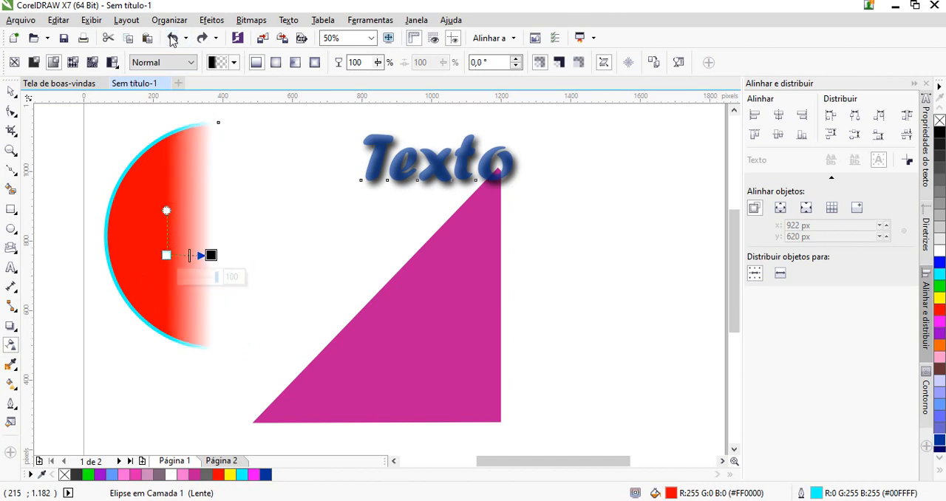
{"action": "left_click", "coordinate": [172, 38]}
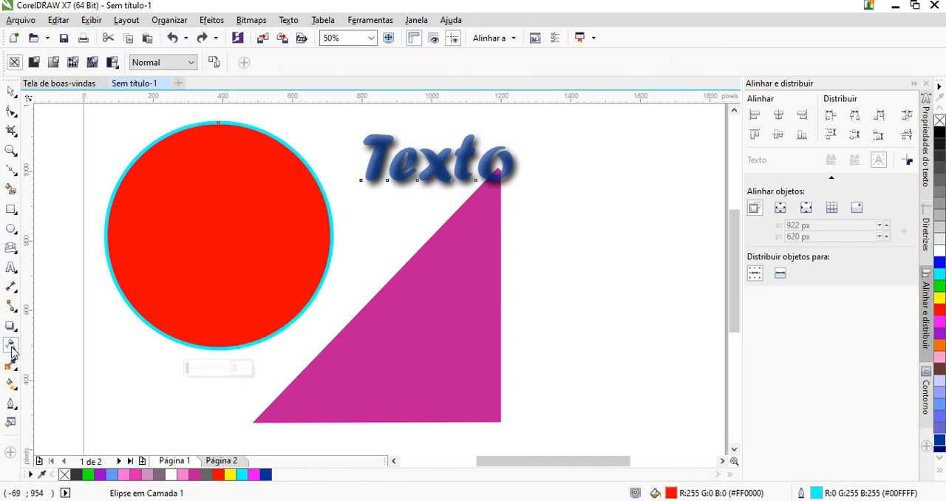
Set the red circle's uniform transparency to 42, and replace it with a linear fade from its centre rightward at about -4.4°
{"action": "left_click_drag", "start_coordinate": [189, 368], "coordinate": [205, 376]}
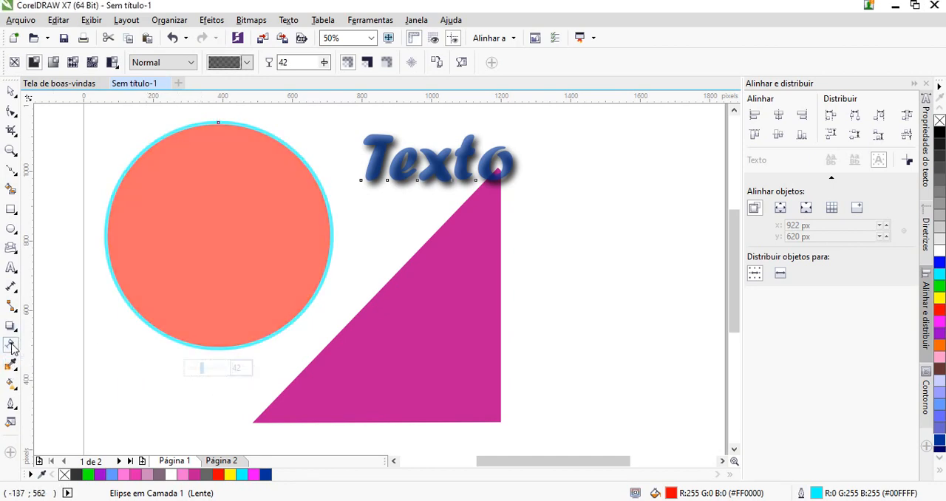
{"action": "left_click_drag", "start_coordinate": [206, 247], "coordinate": [314, 265]}
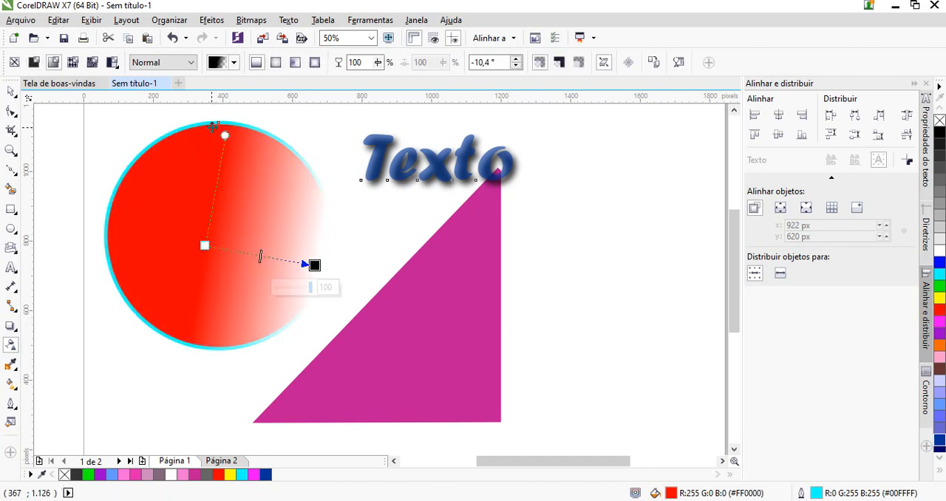
{"action": "left_click_drag", "start_coordinate": [224, 136], "coordinate": [209, 172]}
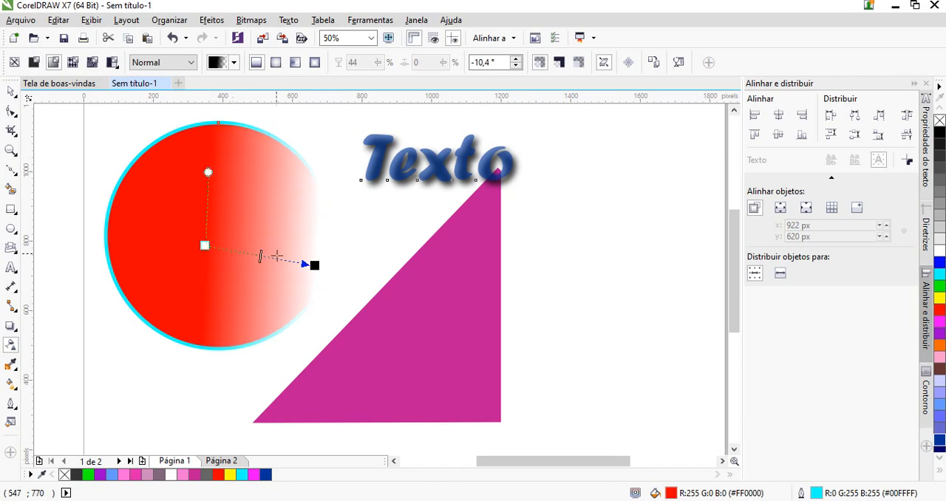
{"action": "left_click_drag", "start_coordinate": [315, 264], "coordinate": [282, 254]}
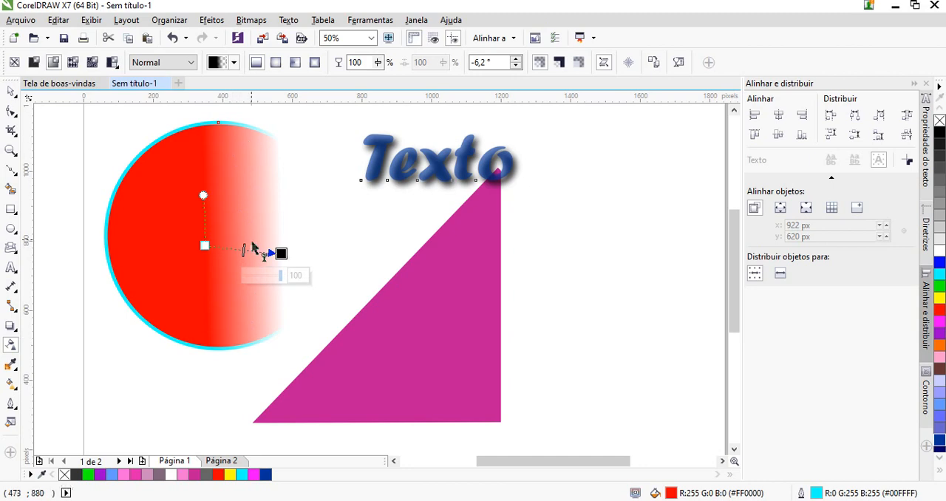
{"action": "left_click_drag", "start_coordinate": [281, 251], "coordinate": [258, 249]}
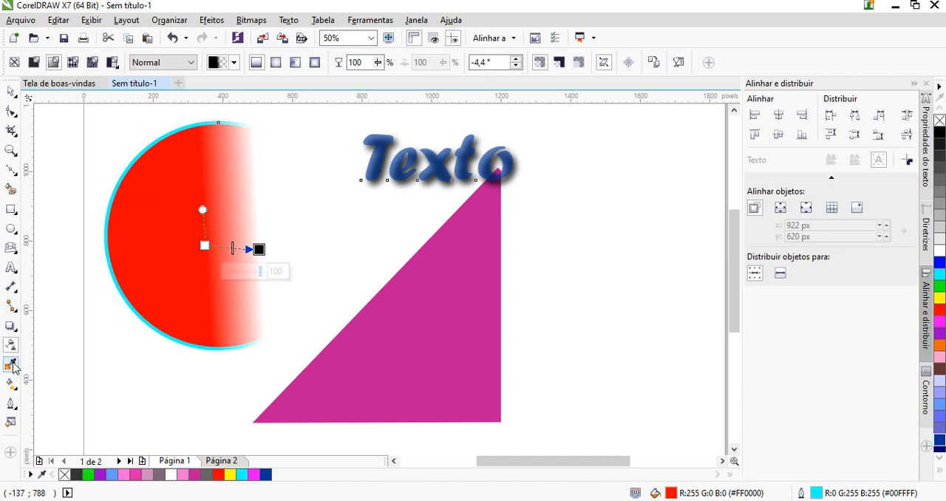
Sample the circle's red with the Color Eyedropper and apply it as the triangle's fill
{"action": "left_click", "coordinate": [13, 368]}
{"action": "left_click", "coordinate": [177, 235]}
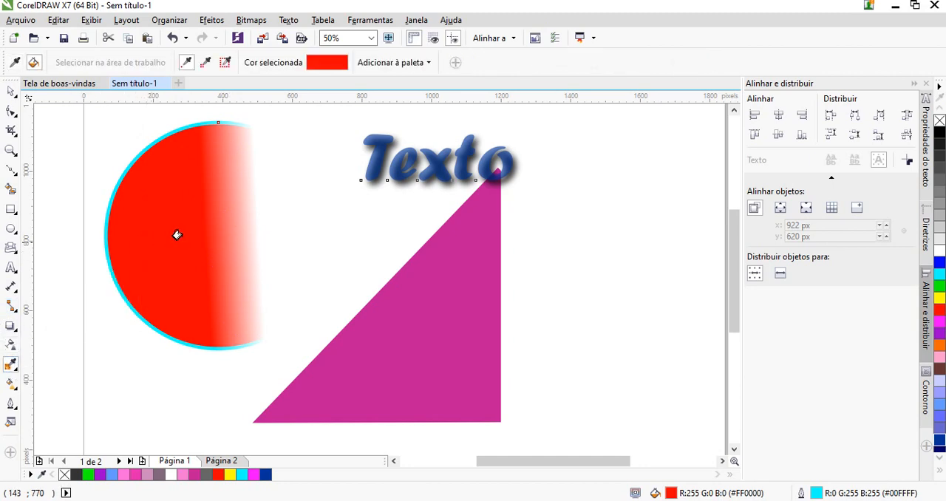
{"action": "left_click", "coordinate": [382, 355]}
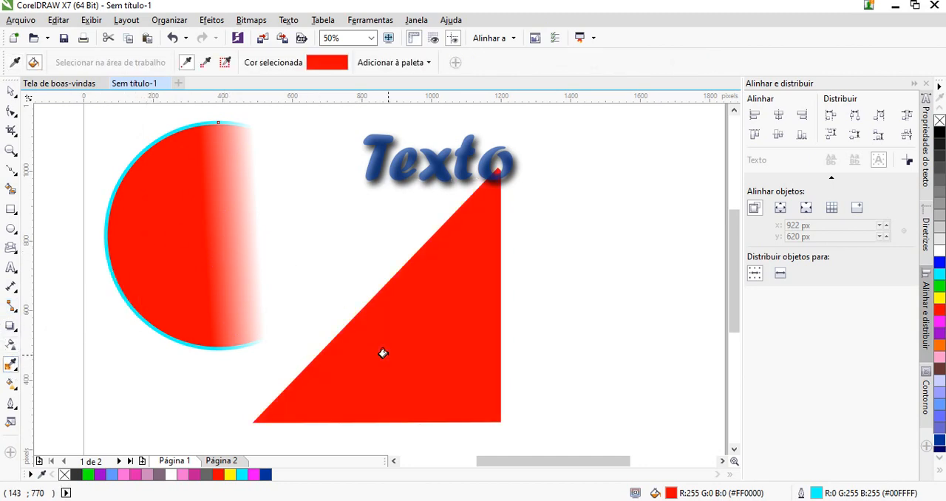
Change the circle's uniform fill to purple #9900FF with the Interactive Fill tool
{"action": "left_click", "coordinate": [12, 383]}
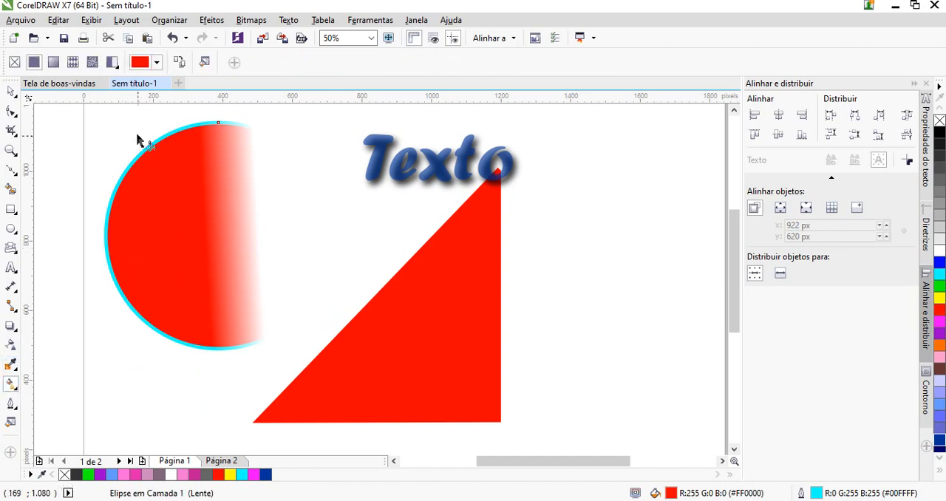
{"action": "left_click", "coordinate": [157, 64]}
{"action": "left_click", "coordinate": [227, 144]}
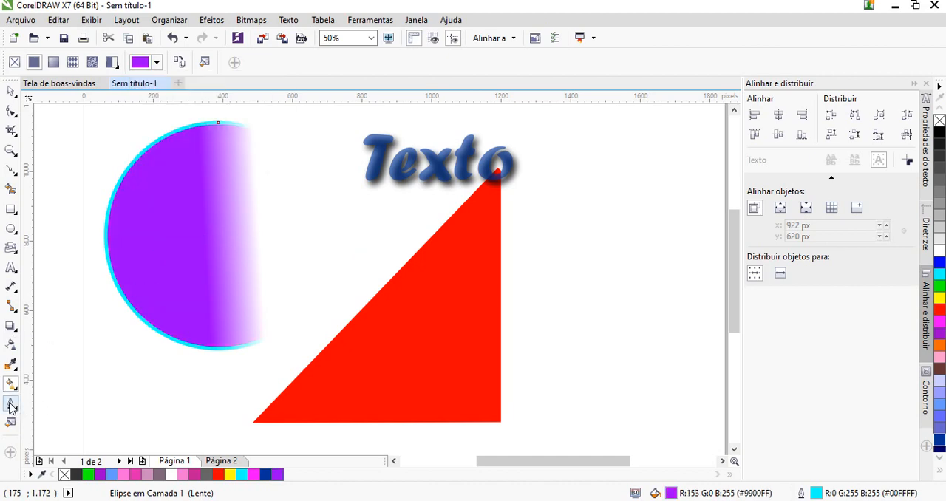
Give the red triangle a 10 px outline
{"action": "left_click", "coordinate": [405, 338]}
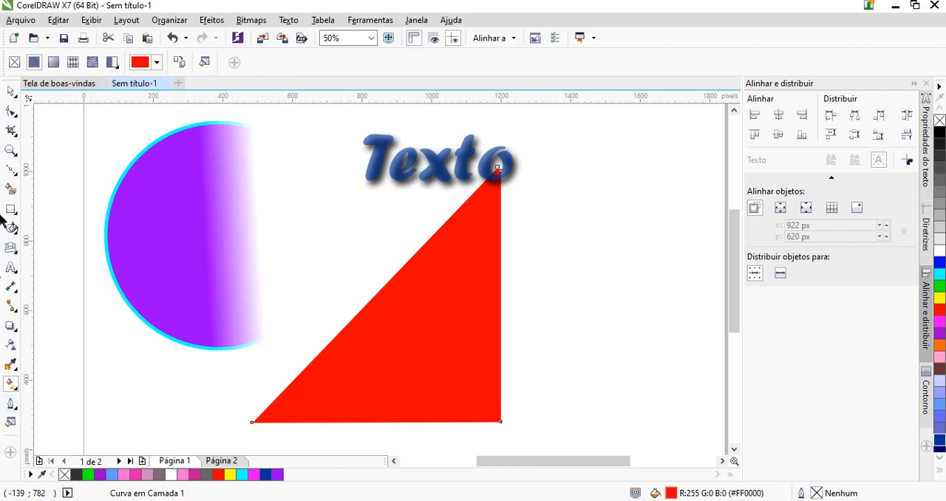
{"action": "left_click", "coordinate": [10, 90]}
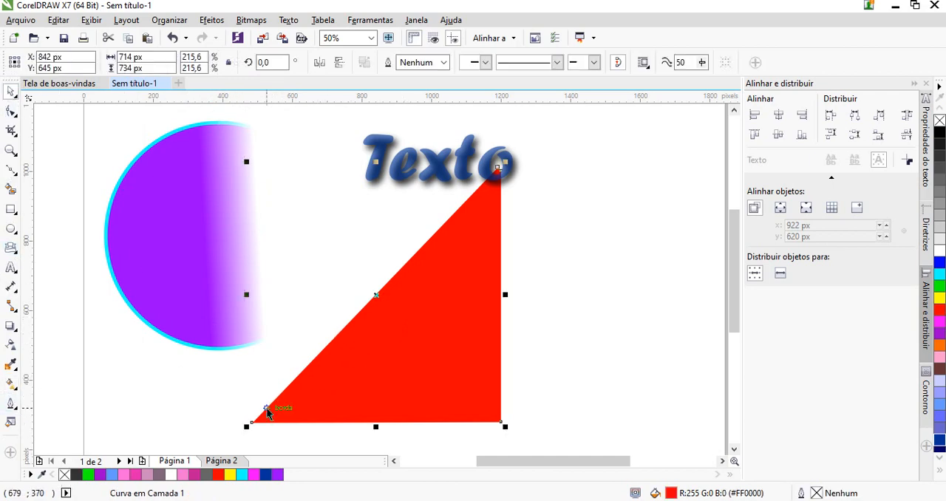
{"action": "left_click", "coordinate": [10, 403]}
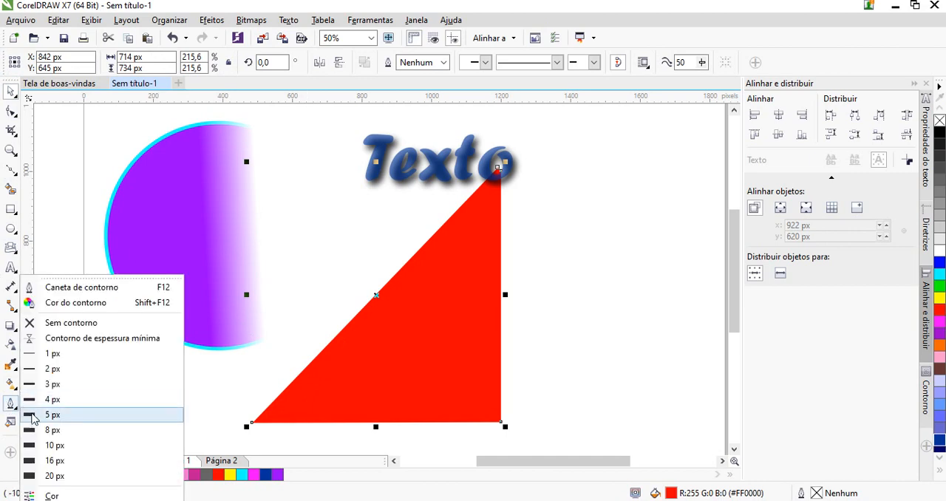
{"action": "left_click", "coordinate": [61, 446]}
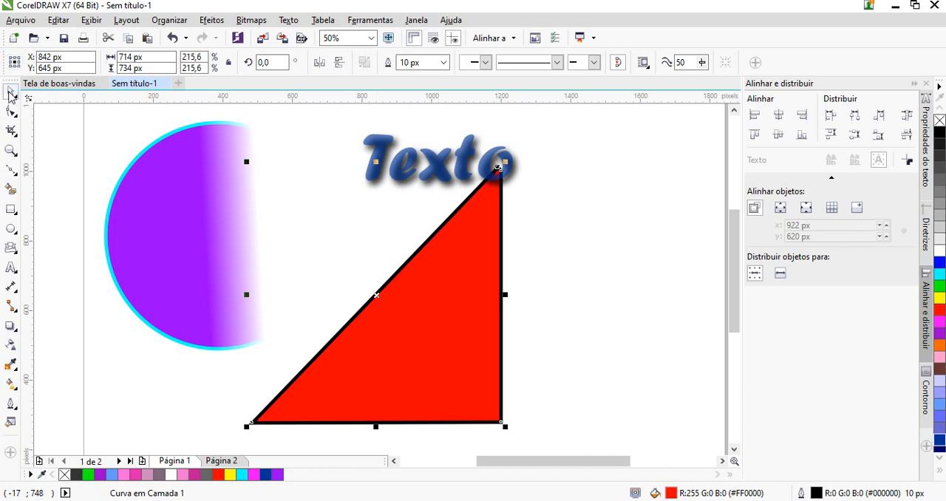
Examine the outline widths offered for the red triangle while the Rectangle tool is active
{"action": "left_click", "coordinate": [109, 376]}
{"action": "left_click", "coordinate": [382, 377]}
{"action": "left_click", "coordinate": [11, 209]}
{"action": "left_click", "coordinate": [326, 331]}
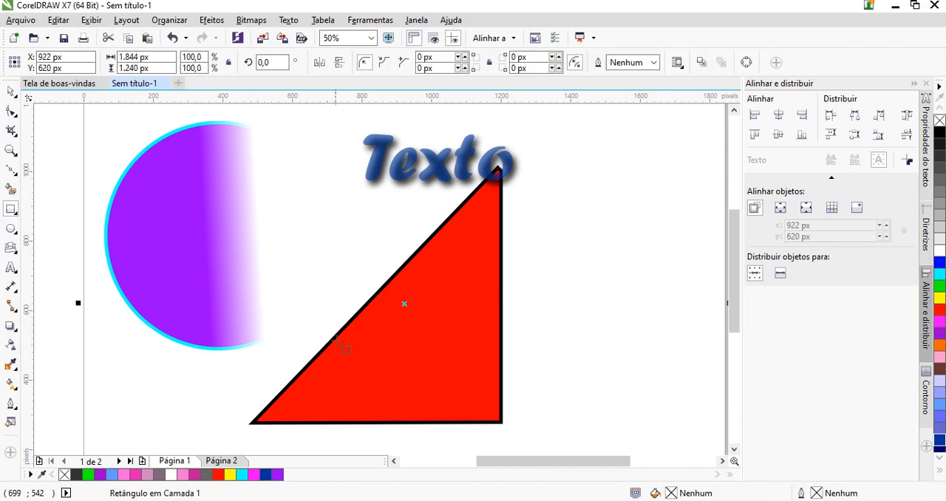
{"action": "left_click", "coordinate": [351, 341]}
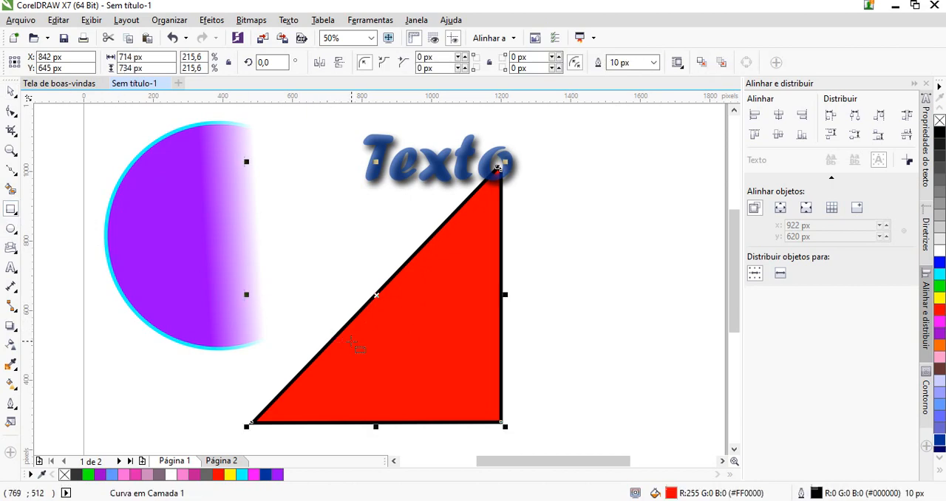
{"action": "left_click", "coordinate": [654, 62]}
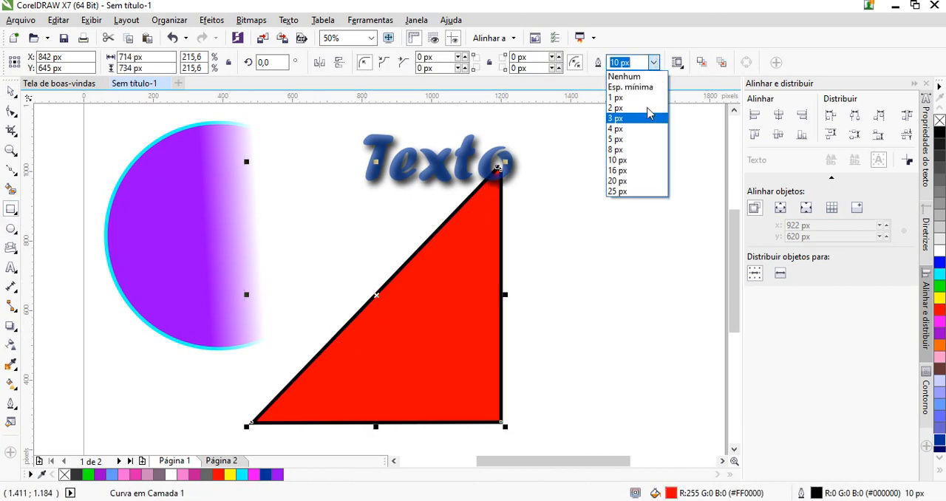
{"action": "left_click", "coordinate": [655, 64]}
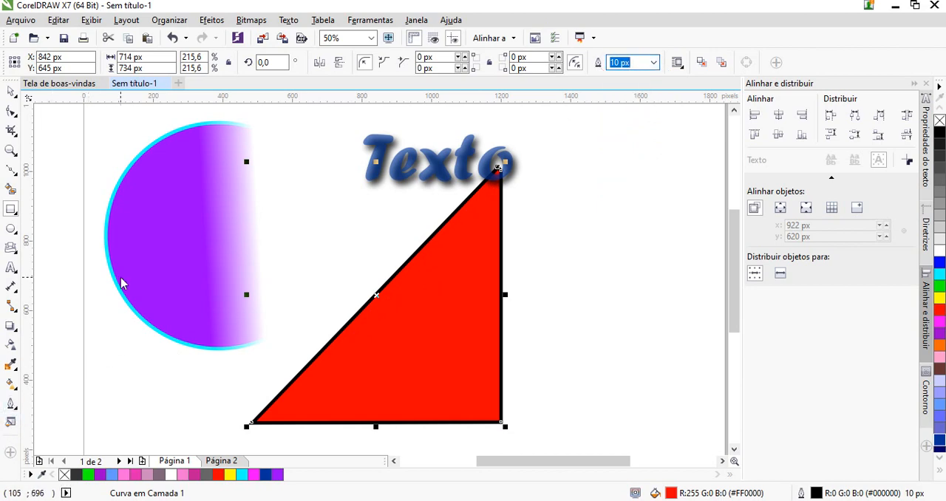
Delete all objects on and around the page, including the yellow star beside it
{"action": "left_click", "coordinate": [12, 93]}
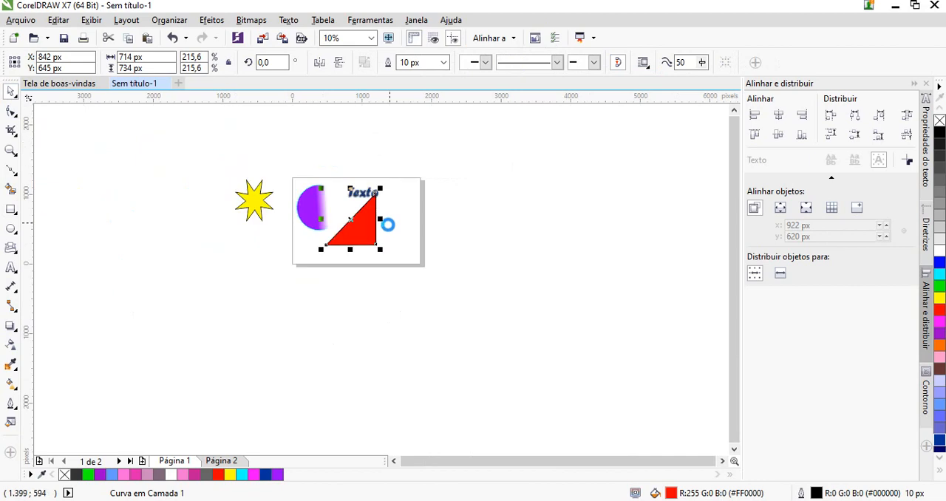
{"action": "left_click", "coordinate": [180, 135]}
{"action": "left_click_drag", "start_coordinate": [208, 161], "coordinate": [406, 281]}
{"action": "key", "text": "Delete"}
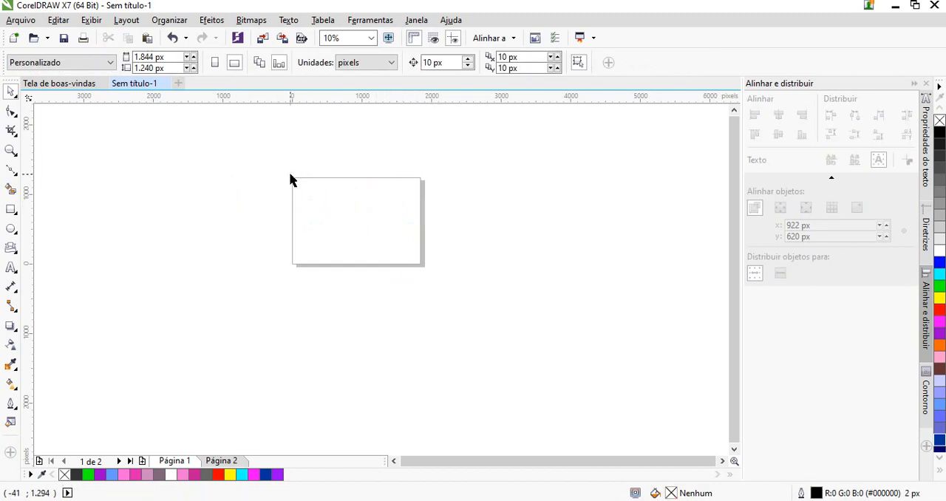
Create a rectangle matching the full page size of 1844 x 1240 px
{"action": "left_click", "coordinate": [11, 210]}
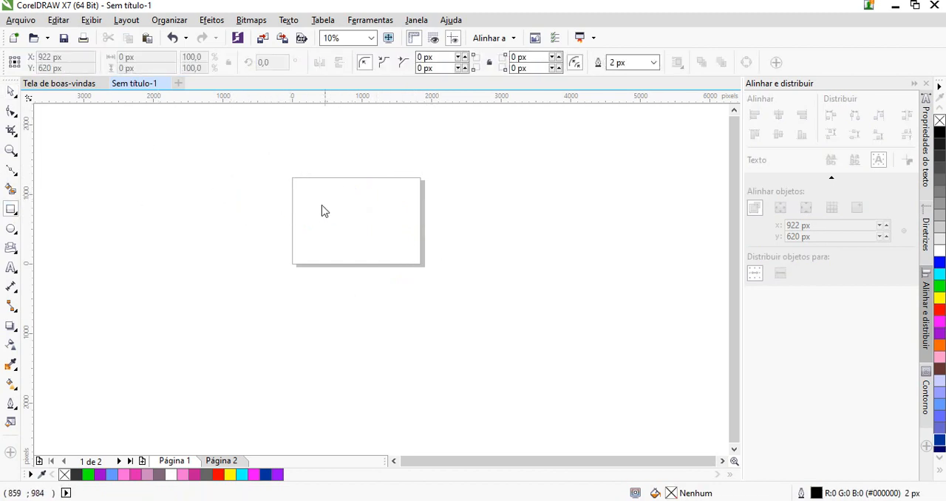
{"action": "double_click", "coordinate": [8, 210]}
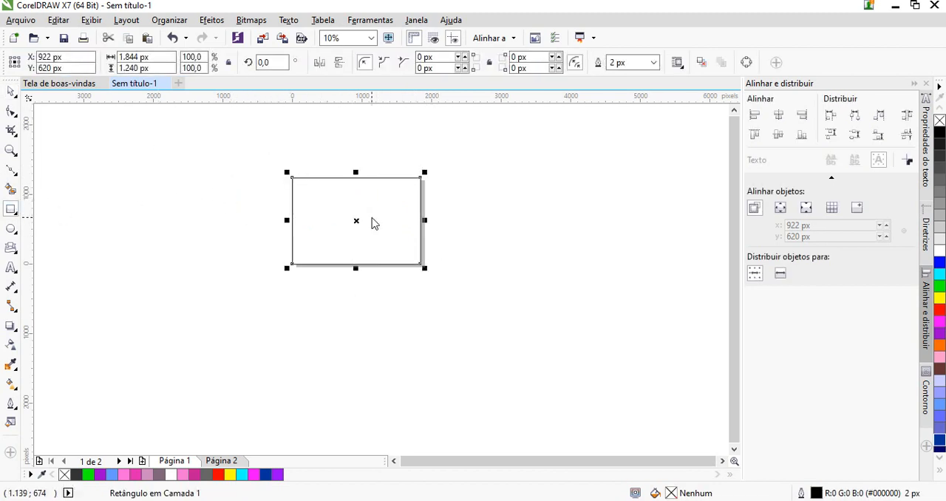
Draw a rectangle of about 848 x 628 px in the page's left half and one of about 456 x 296 px below it
{"action": "scroll", "coordinate": [297, 199], "scroll_direction": "up", "scroll_amount": 1}
{"action": "left_click_drag", "start_coordinate": [306, 173], "coordinate": [454, 282]}
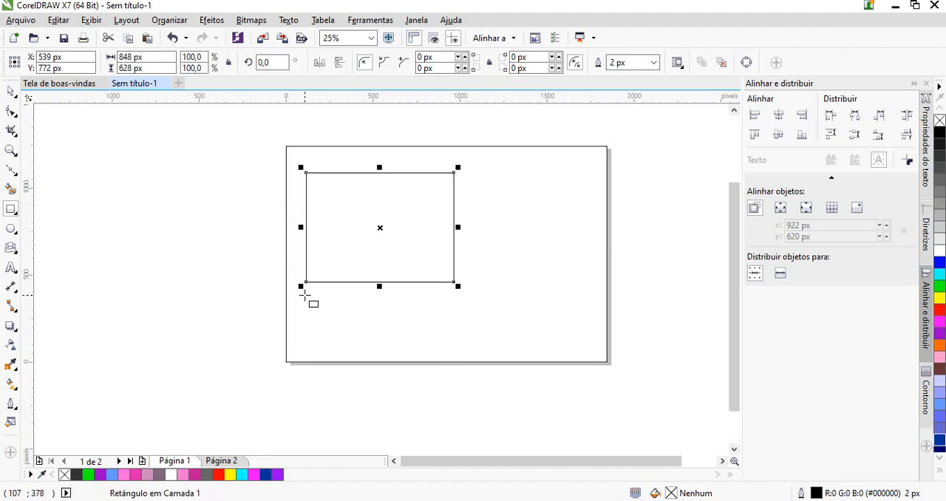
{"action": "left_click_drag", "start_coordinate": [305, 295], "coordinate": [385, 347]}
Place a copy of the small rectangle just to its right
{"action": "left_click", "coordinate": [9, 91]}
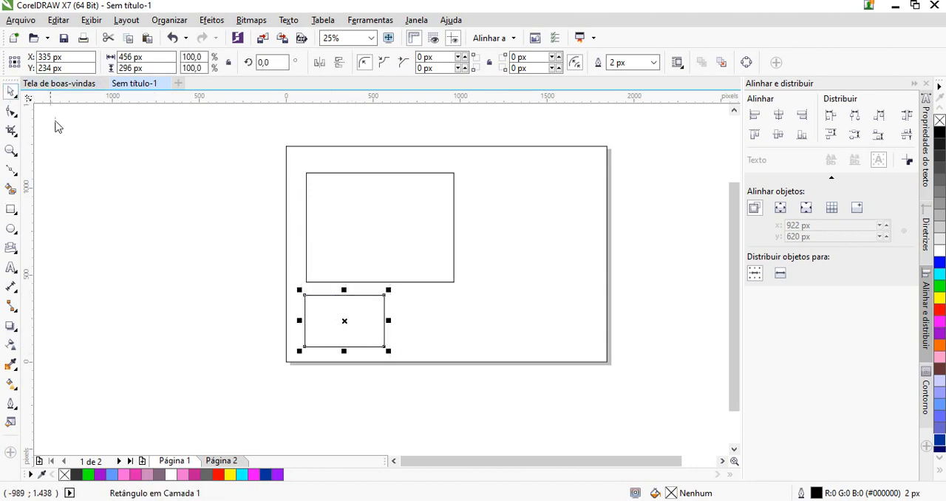
{"action": "left_click_drag", "start_coordinate": [347, 341], "coordinate": [430, 325]}
Shift the original small rectangle slightly up and align it in a row with its copy by their centres
{"action": "left_click_drag", "start_coordinate": [346, 323], "coordinate": [342, 313]}
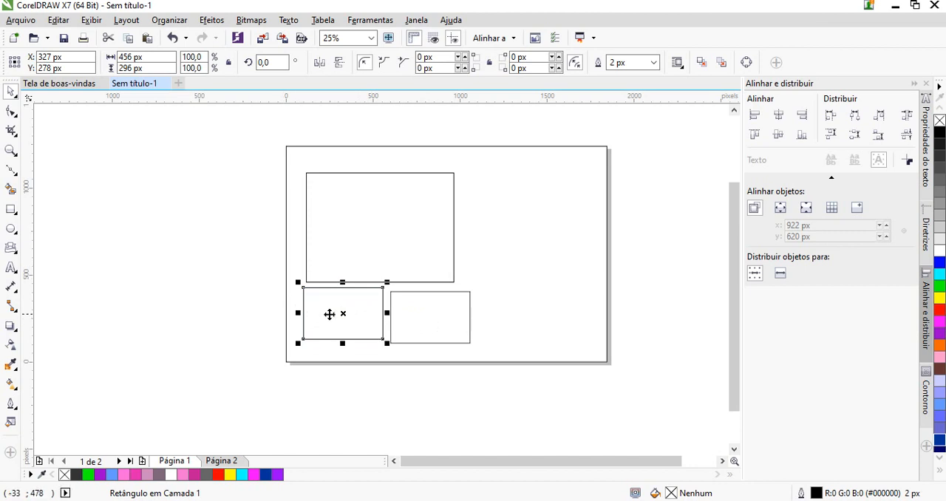
{"action": "left_click", "coordinate": [423, 325], "text": "shift"}
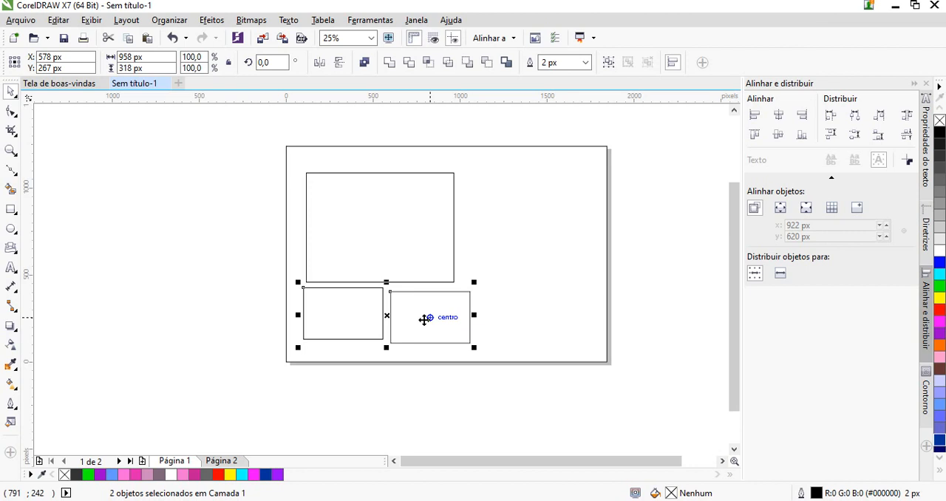
{"action": "key", "text": "e"}
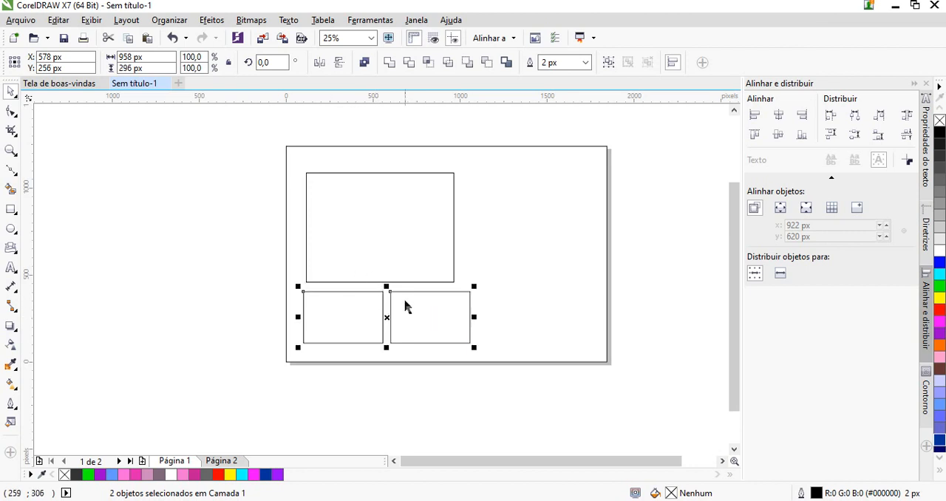
Select the large rectangle together with the left small rectangle below it
{"action": "left_click", "coordinate": [376, 246]}
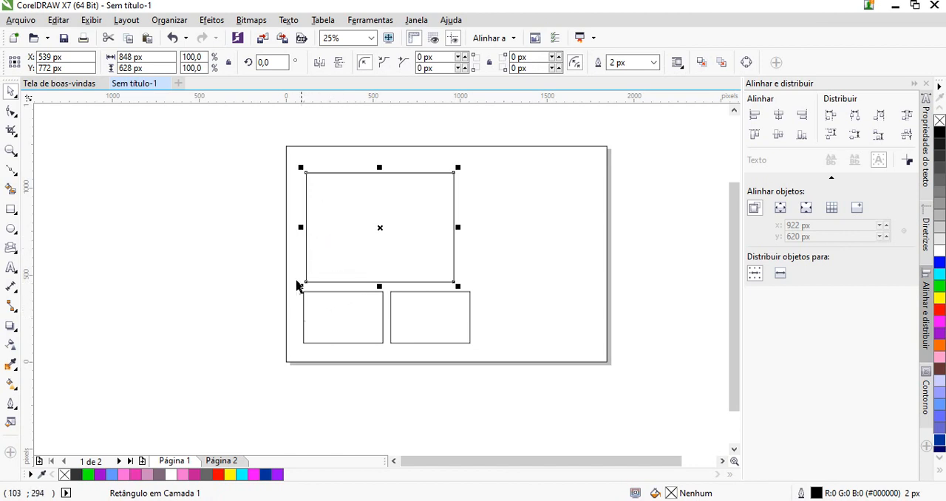
{"action": "left_click", "coordinate": [320, 317], "text": "shift"}
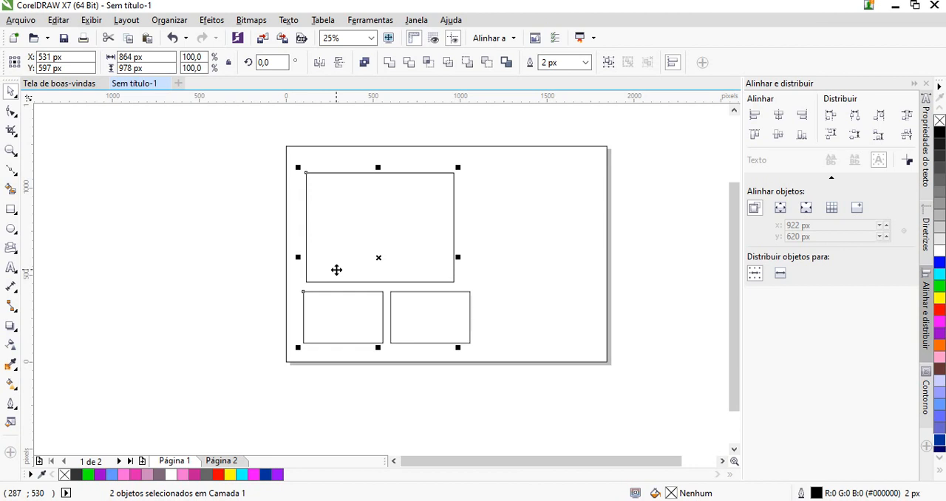
Align the large rectangle and the left small rectangle by their left edges, then try right alignment and undo it
{"action": "key", "text": "l"}
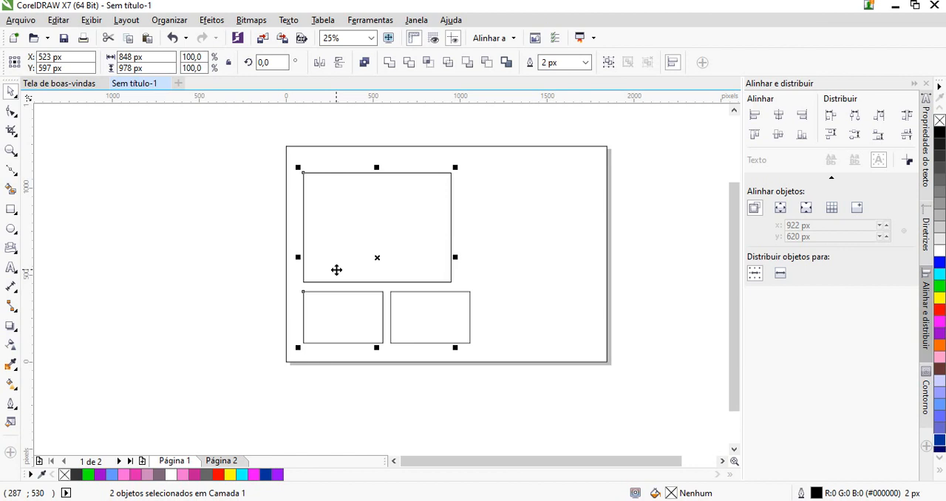
{"action": "key", "text": "r"}
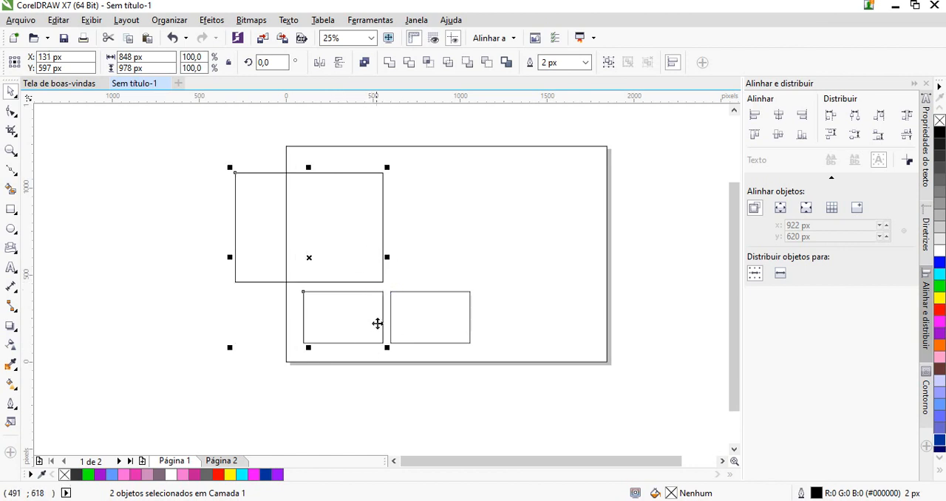
{"action": "key", "text": "ctrl+z"}
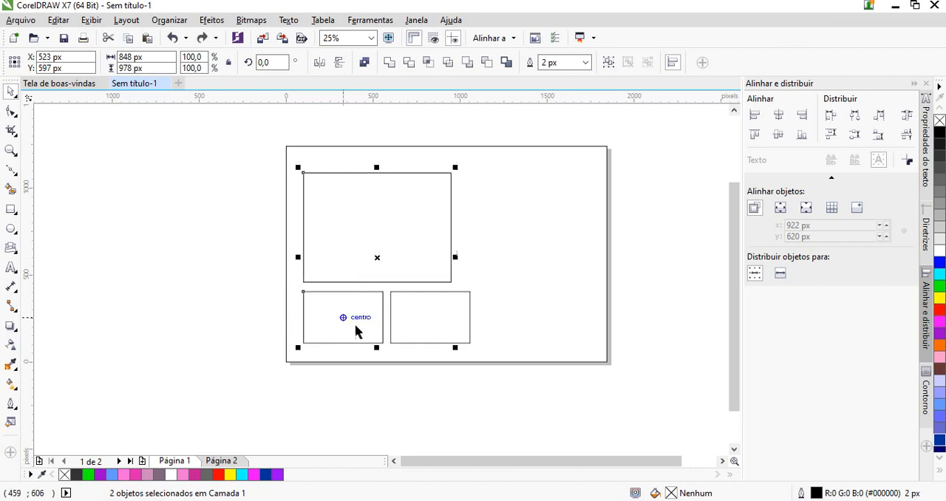
Enlarge the large rectangle proportionally to about 956 x 708 px, matching the small pair's total width, and shift it slightly down
{"action": "left_click", "coordinate": [516, 430]}
{"action": "left_click", "coordinate": [451, 273]}
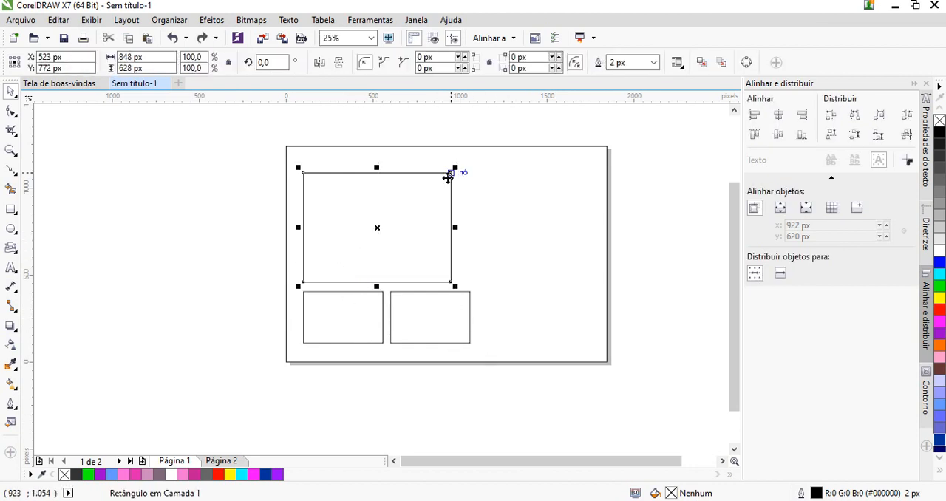
{"action": "left_click_drag", "start_coordinate": [456, 167], "coordinate": [488, 151]}
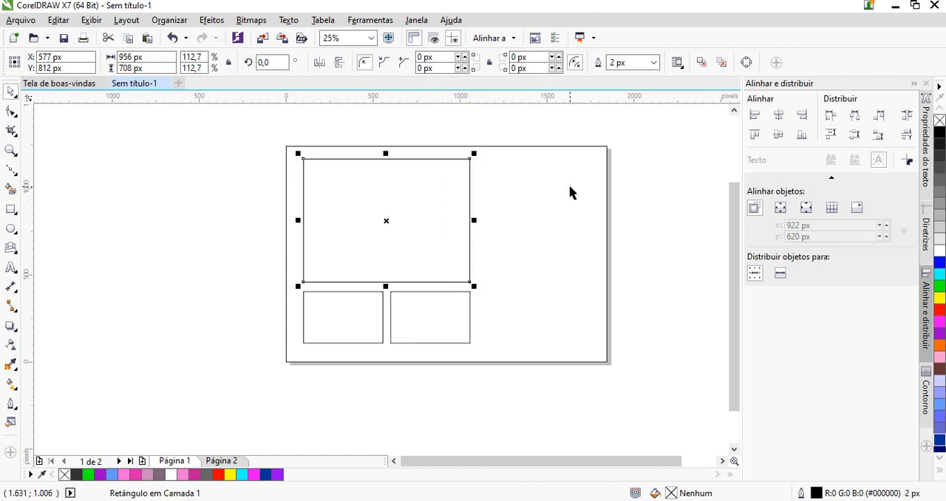
{"action": "left_click", "coordinate": [589, 197]}
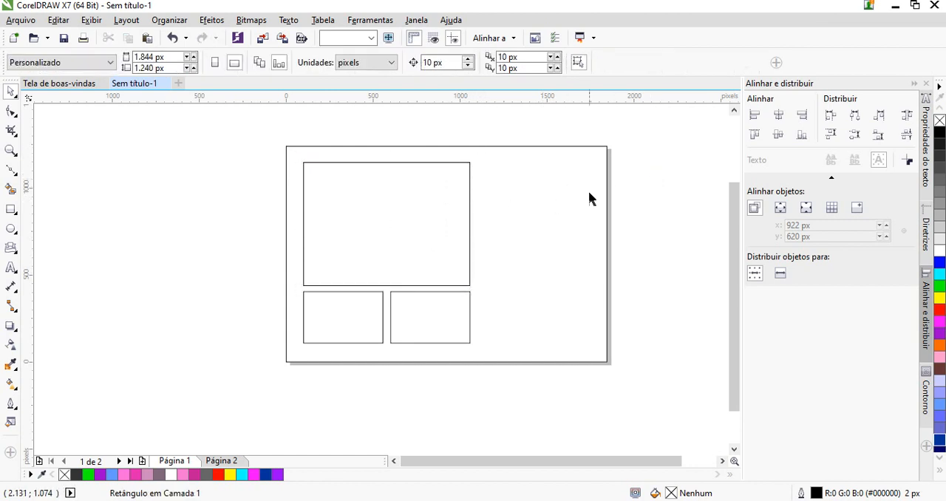
Add artistic text with the couple's first names beside the large rectangle and centre it at about X 1418, Y 853 px
{"action": "left_click", "coordinate": [11, 267]}
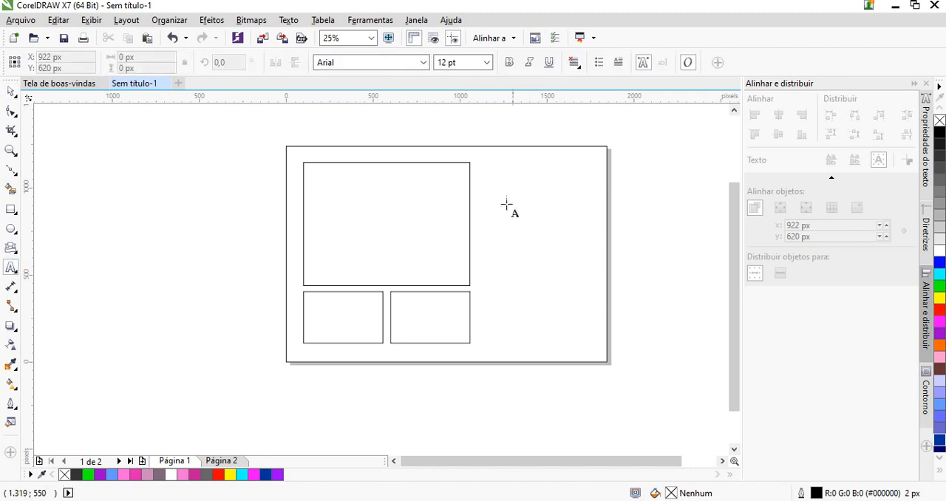
{"action": "left_click", "coordinate": [490, 195]}
{"action": "type", "text": "Mari"}
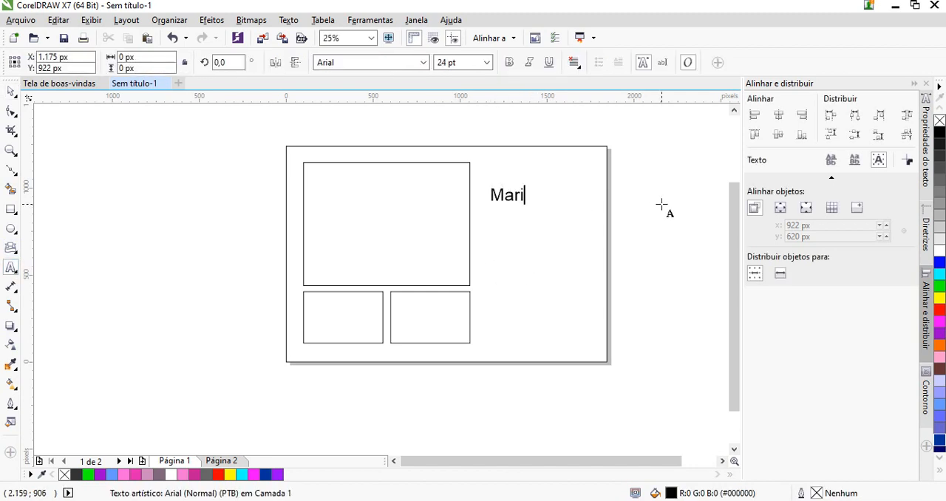
{"action": "type", "text": "a e Jo"}
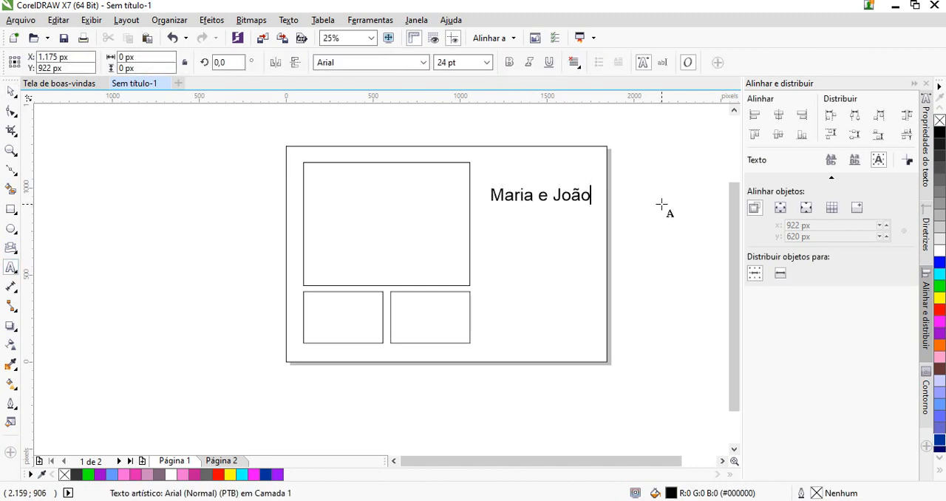
{"action": "type", "text": "ão"}
{"action": "key", "text": "ctrl+space"}
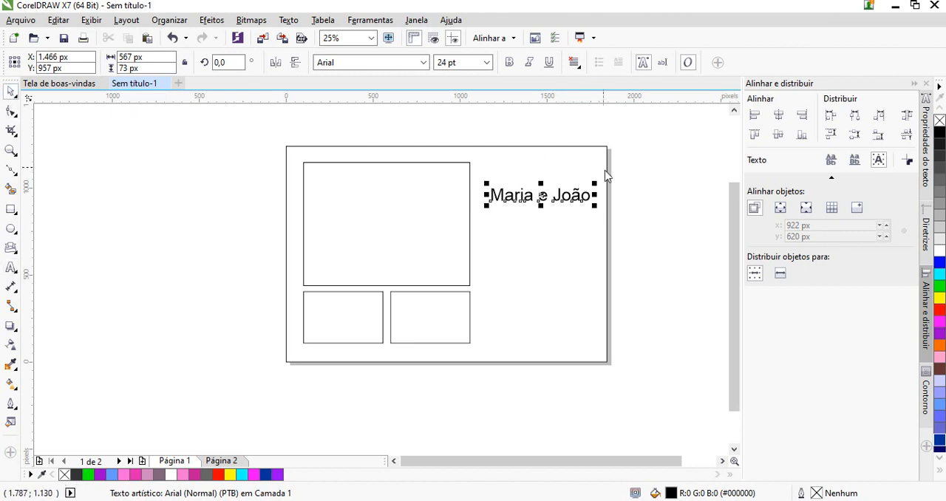
{"action": "left_click_drag", "start_coordinate": [542, 203], "coordinate": [535, 218]}
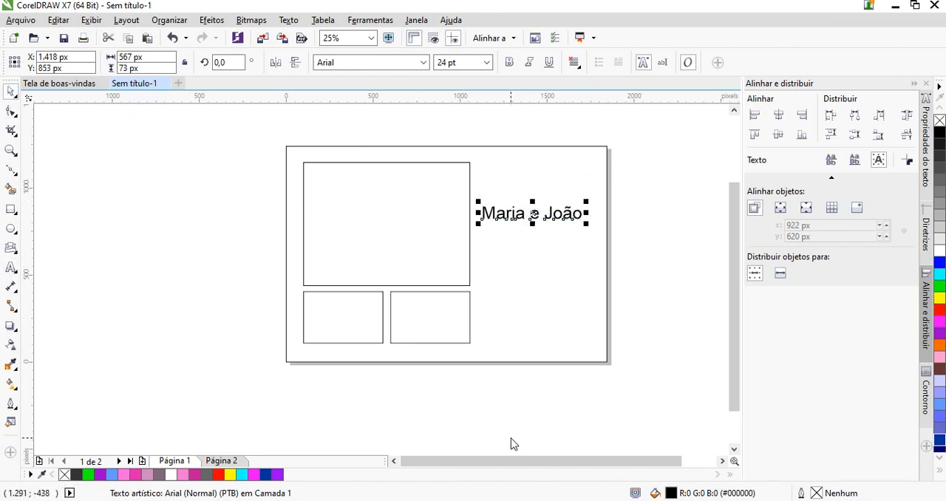
Fill the page-sized background rectangle with cyan (#00FFFF) and deselect it
{"action": "left_click", "coordinate": [608, 275]}
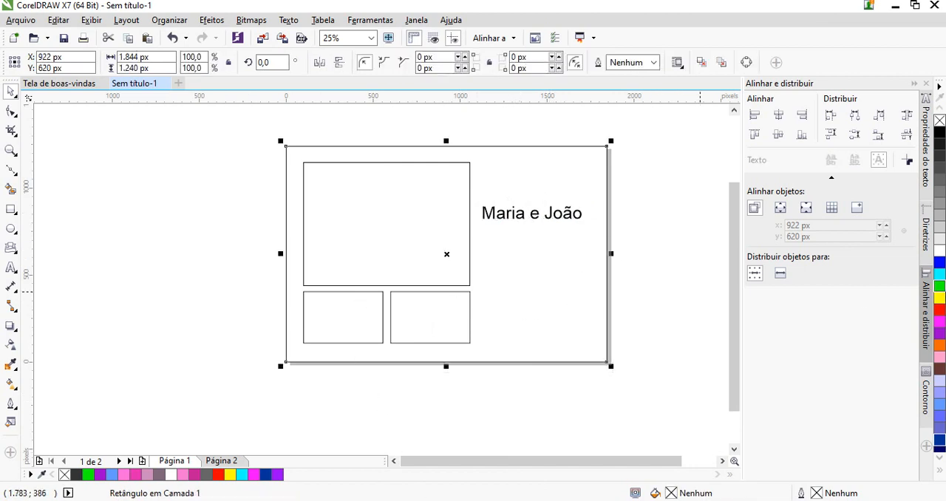
{"action": "left_click", "coordinate": [939, 275]}
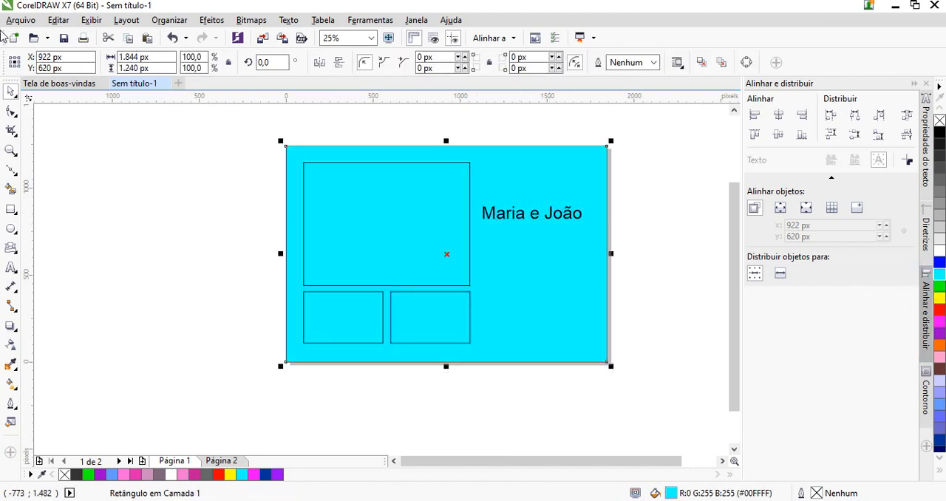
{"action": "key", "text": "Escape"}
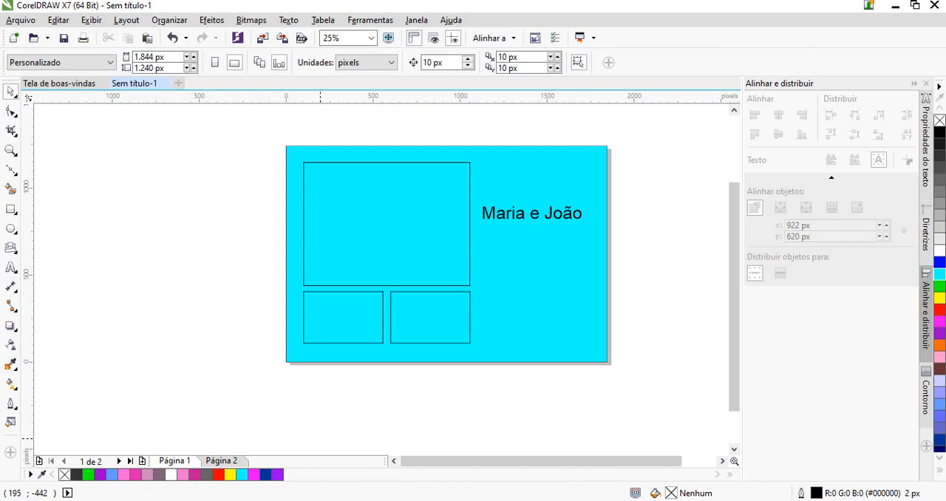